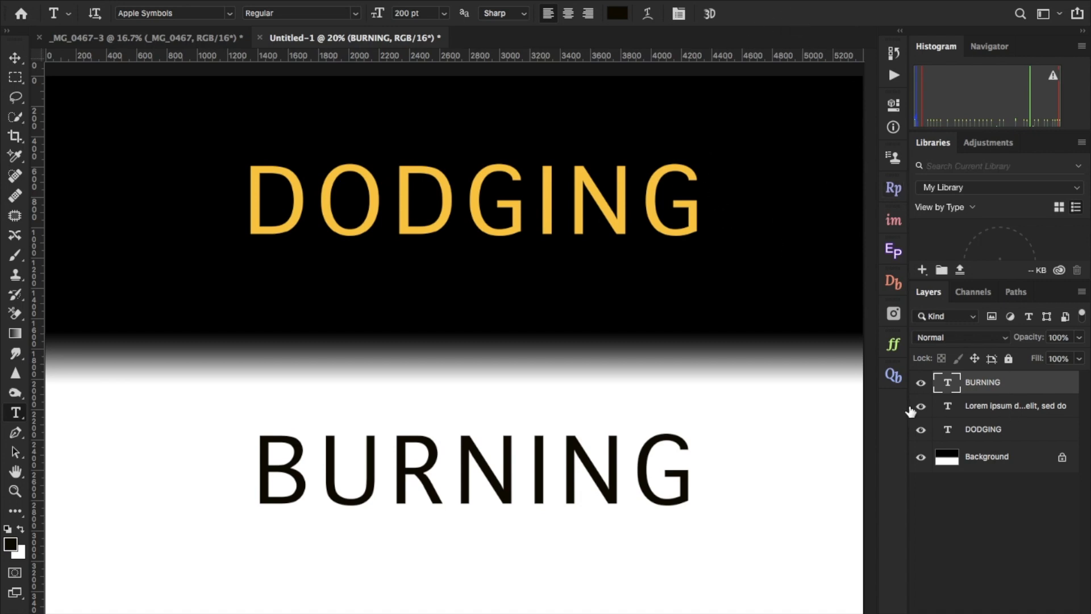
- Create a new 18 x 12 inch document at 300 pixels/inch in 16 bit RGB Color with a white background
{"action": "key", "text": "super+n"}
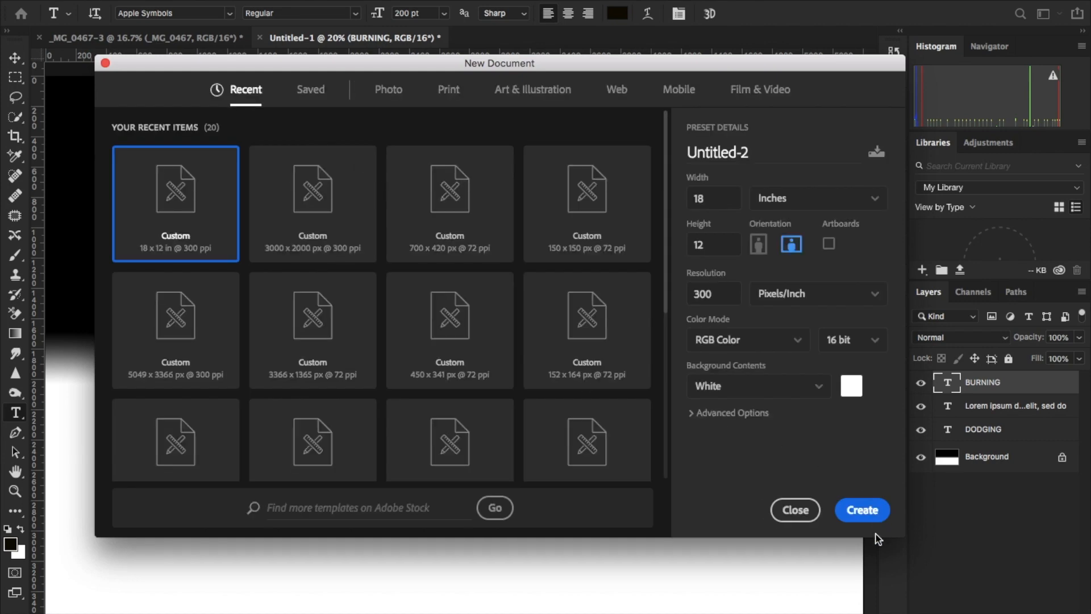
{"action": "left_click", "coordinate": [858, 510]}
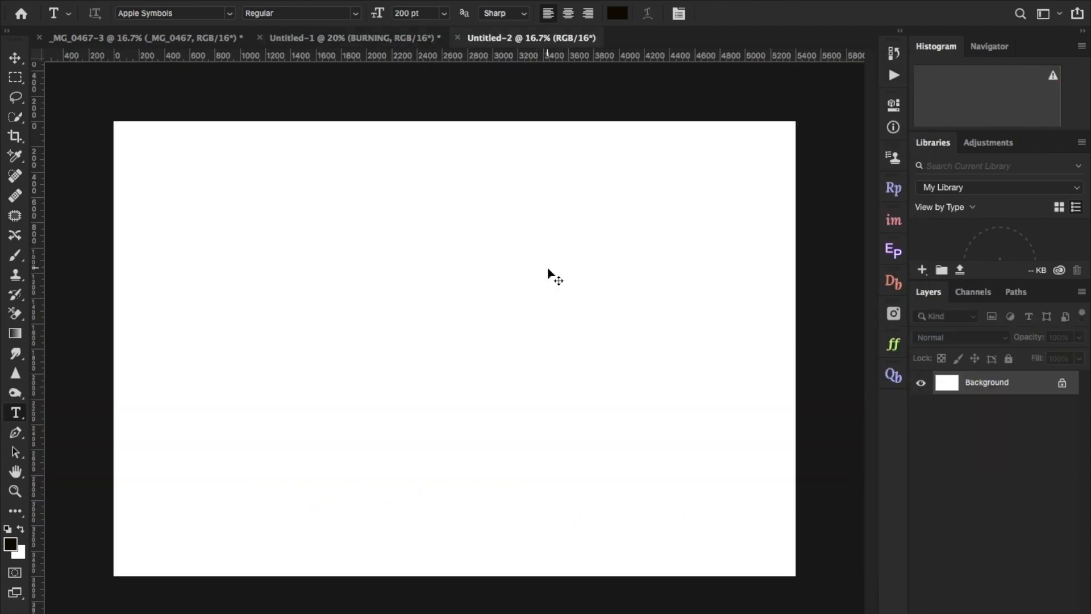
{"action": "key", "text": "super+0"}
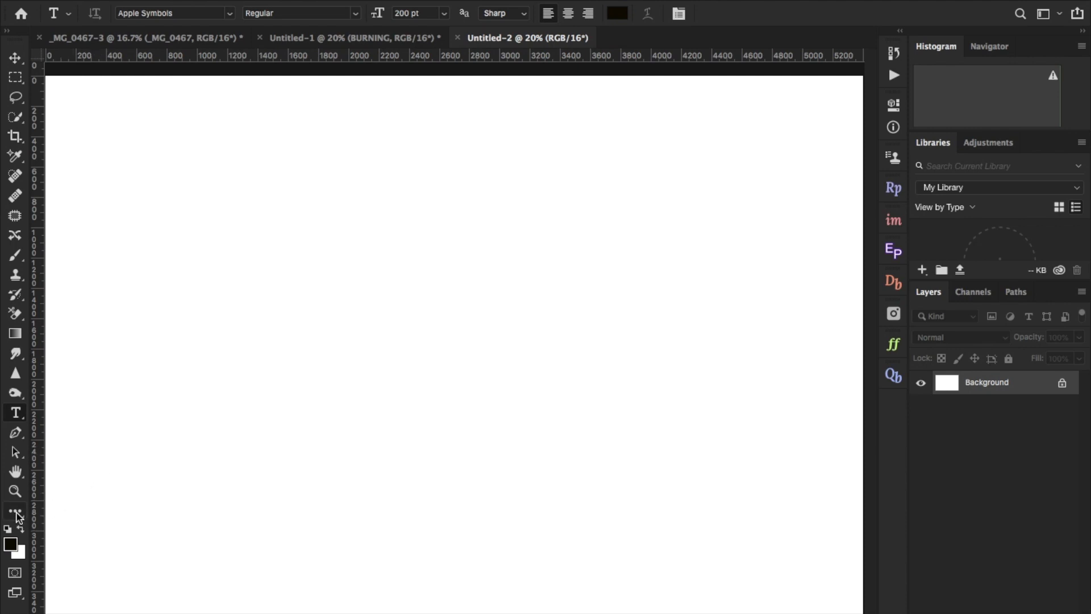
- Set the foreground color to dark gray and draw a large ellipse about 3095 x 2909 px in the middle of the canvas
{"action": "key", "text": "u"}
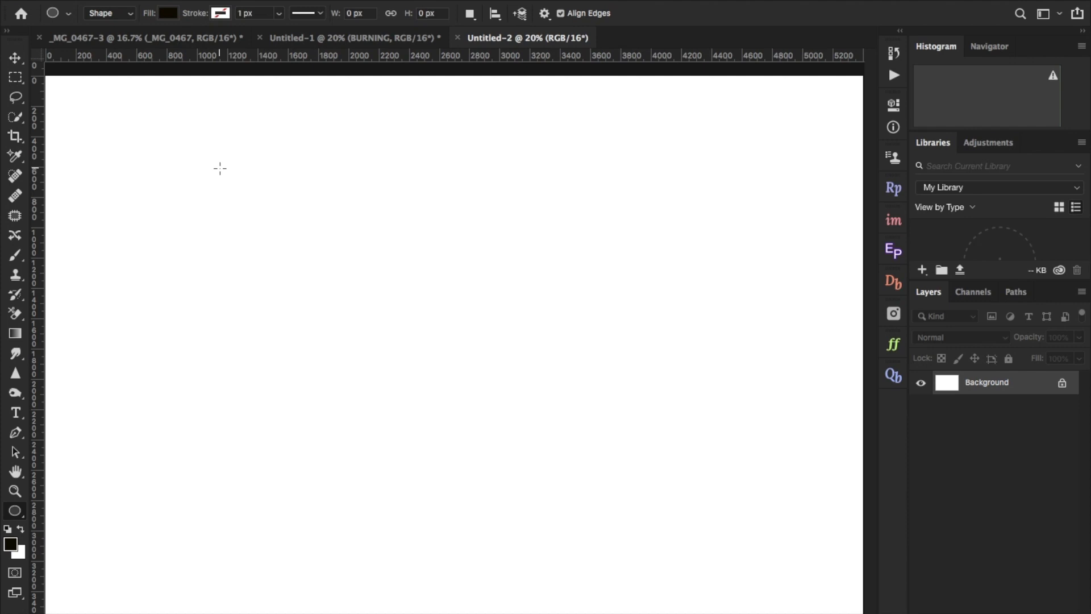
{"action": "left_click", "coordinate": [10, 544]}
{"action": "left_click", "coordinate": [627, 527]}
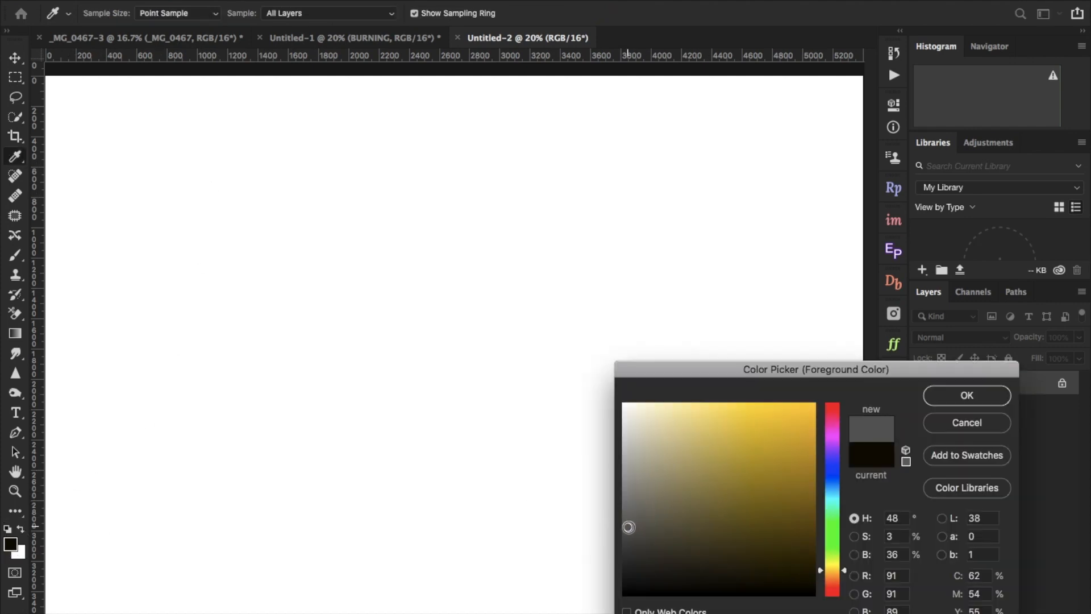
{"action": "left_click", "coordinate": [973, 401]}
{"action": "left_click_drag", "start_coordinate": [227, 116], "coordinate": [694, 558]}
{"action": "left_click", "coordinate": [850, 100]}
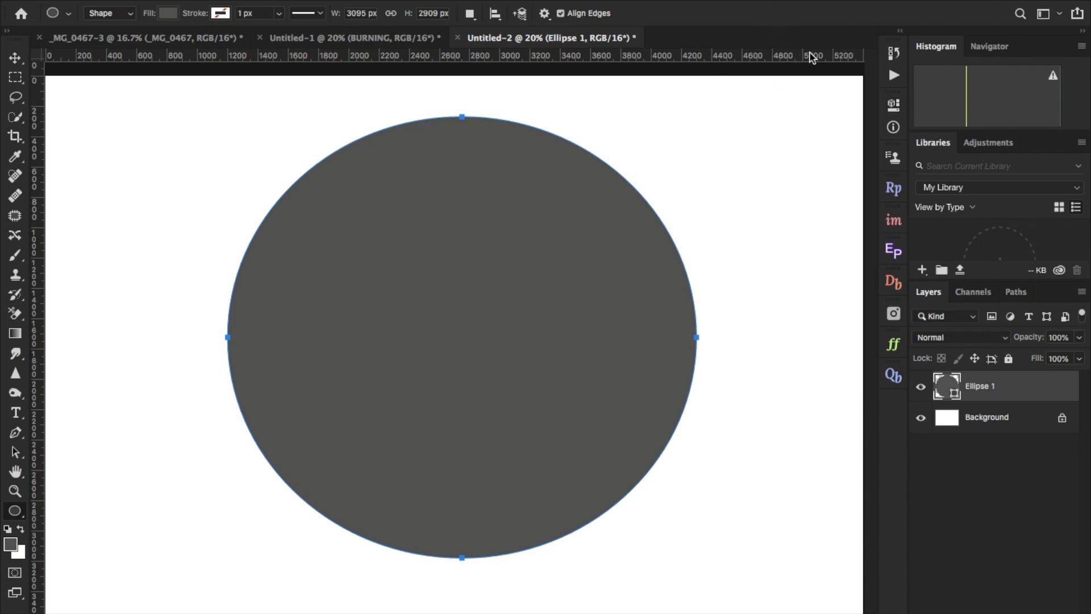
- Try adding a gray-filled layer in Overlay mode above the ellipse
{"action": "left_click", "coordinate": [984, 418]}
{"action": "left_click", "coordinate": [987, 390]}
{"action": "left_click", "coordinate": [1042, 613]}
{"action": "left_click", "coordinate": [166, 0]}
{"action": "left_click", "coordinate": [226, 222]}
{"action": "left_click", "coordinate": [824, 346]}
{"action": "left_click", "coordinate": [960, 337]}
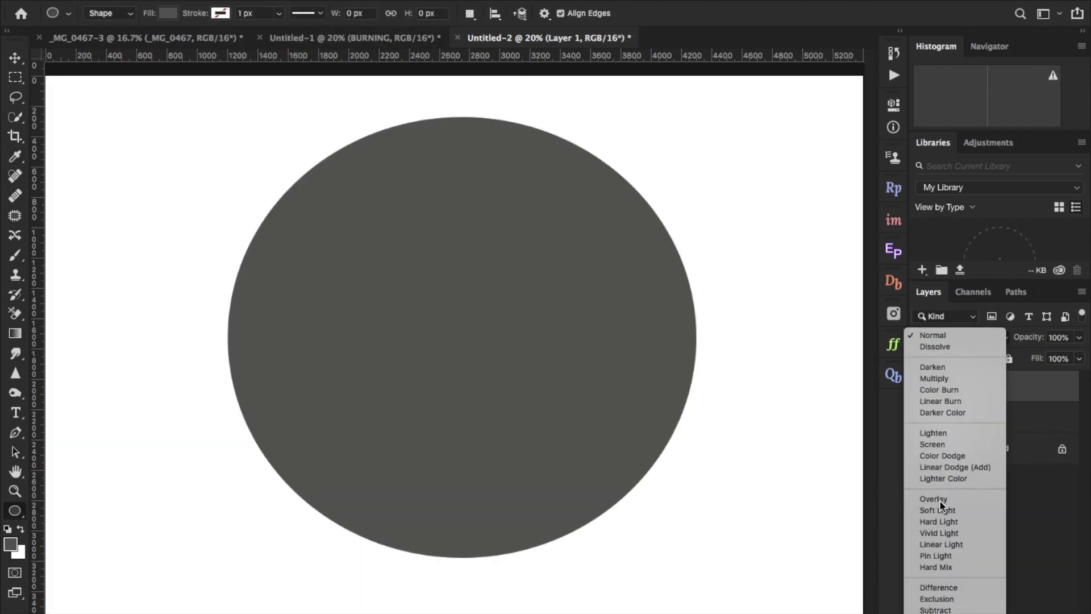
{"action": "left_click", "coordinate": [940, 502]}
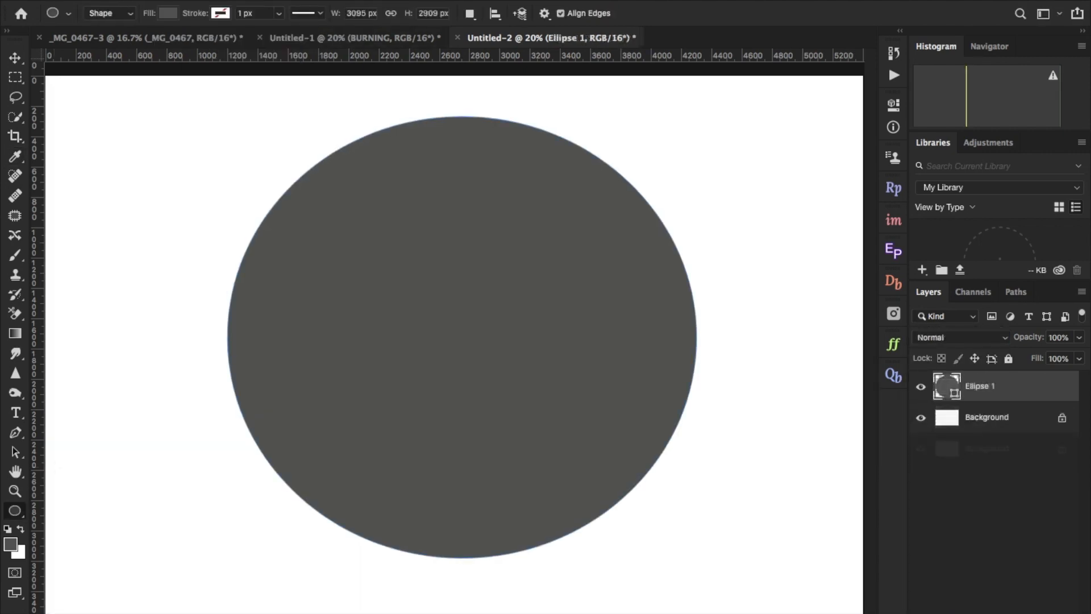
- Create a new layer filled with mid gray above the ellipse and set its blend mode to Overlay
{"action": "key", "text": "ctrl+shift+alt+n"}
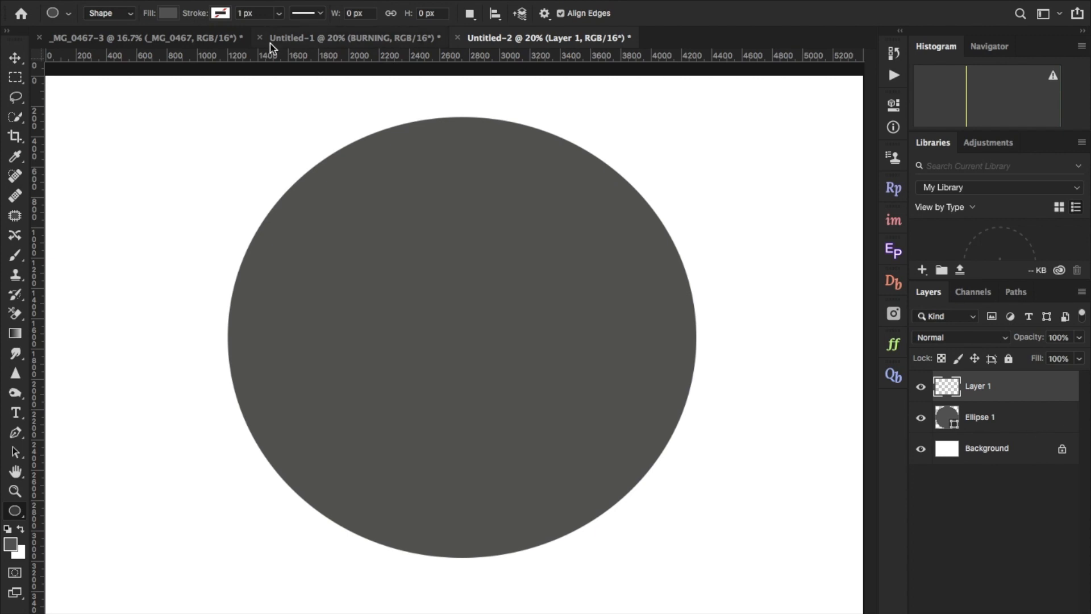
{"action": "left_click", "coordinate": [166, 1]}
{"action": "left_click", "coordinate": [226, 218]}
{"action": "left_click", "coordinate": [823, 346]}
{"action": "left_click", "coordinate": [961, 337]}
{"action": "left_click", "coordinate": [941, 501]}
- Paint a soft white highlight over the upper-right area of the ellipse on the Overlay layer with the Brush tool
{"action": "key", "text": "x"}
{"action": "key", "text": "d"}
{"action": "key", "text": "x"}
{"action": "key", "text": "b"}
{"action": "left_click", "coordinate": [552, 205]}
{"action": "mouse_move", "coordinate": [552, 205]}
{"action": "left_mouse_down"}
{"action": "mouse_move", "coordinate": [540, 238]}
{"action": "mouse_move", "coordinate": [517, 227]}
{"action": "mouse_move", "coordinate": [535, 248]}
{"action": "mouse_move", "coordinate": [497, 217]}
{"action": "mouse_move", "coordinate": [565, 261]}
{"action": "mouse_move", "coordinate": [505, 252]}
{"action": "mouse_move", "coordinate": [463, 220]}
{"action": "mouse_move", "coordinate": [494, 270]}
{"action": "mouse_move", "coordinate": [492, 294]}
{"action": "left_mouse_up"}
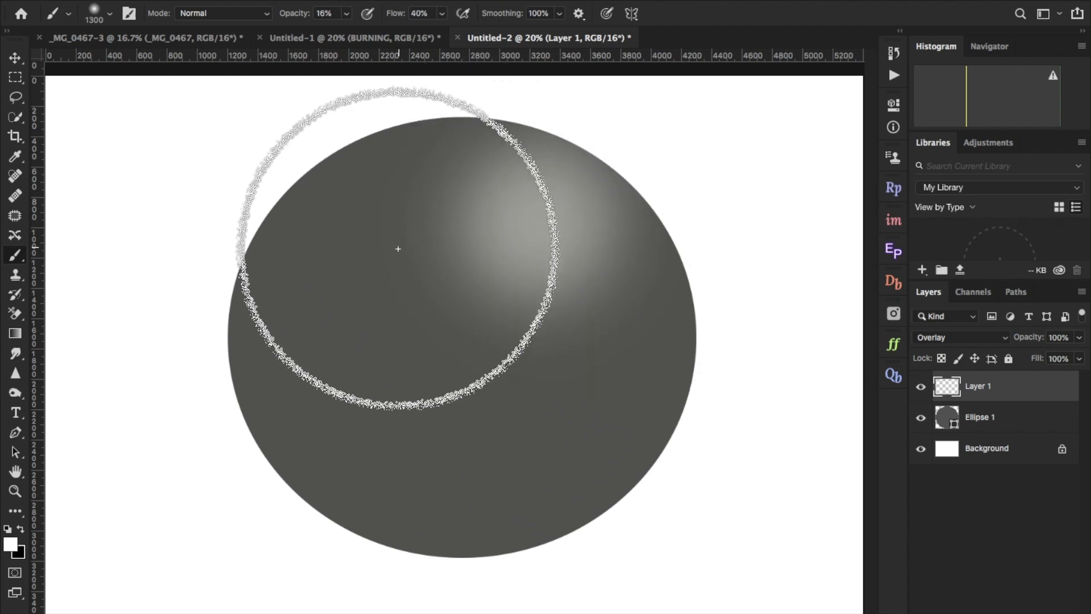
{"action": "mouse_move", "coordinate": [487, 223]}
{"action": "left_mouse_down"}
{"action": "mouse_move", "coordinate": [495, 209]}
{"action": "mouse_move", "coordinate": [594, 278]}
{"action": "left_mouse_up"}
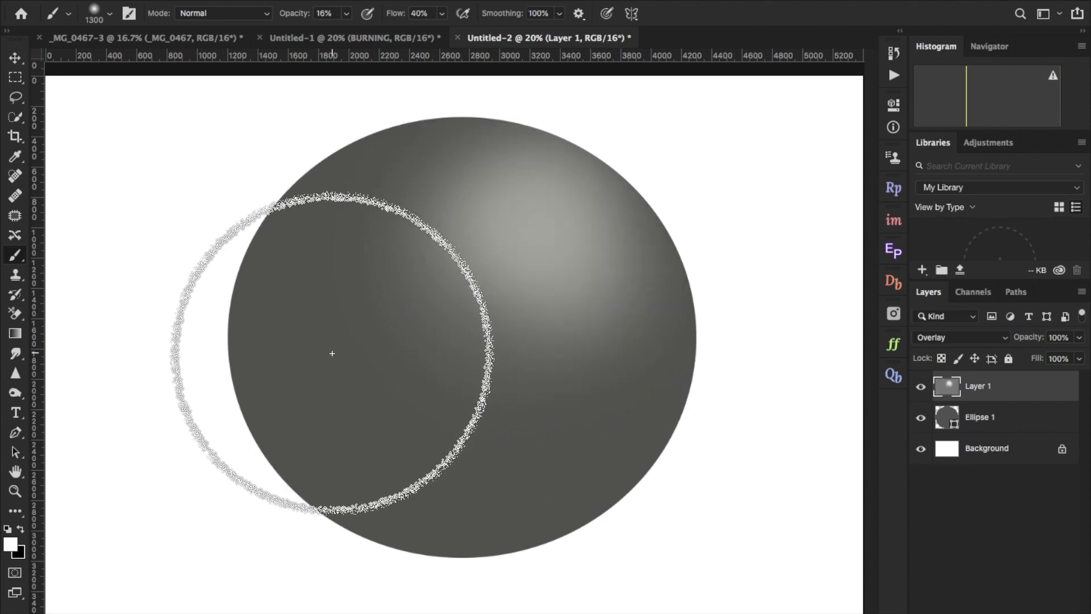
- Paint soft black shading along the left and lower parts of the ellipse with a smaller brush of about 800 px
{"action": "key", "text": "x"}
{"action": "key", "text": "bracketleft"}
{"action": "key", "text": "bracketleft"}
{"action": "key", "text": "bracketleft"}
{"action": "key", "text": "bracketleft"}
{"action": "key", "text": "bracketleft"}
{"action": "key", "text": "bracketleft"}
{"action": "key", "text": "bracketleft"}
{"action": "key", "text": "bracketleft"}
{"action": "key", "text": "bracketleft"}
{"action": "key", "text": "bracketright"}
{"action": "key", "text": "bracketright"}
{"action": "key", "text": "bracketright"}
{"action": "key", "text": "bracketright"}
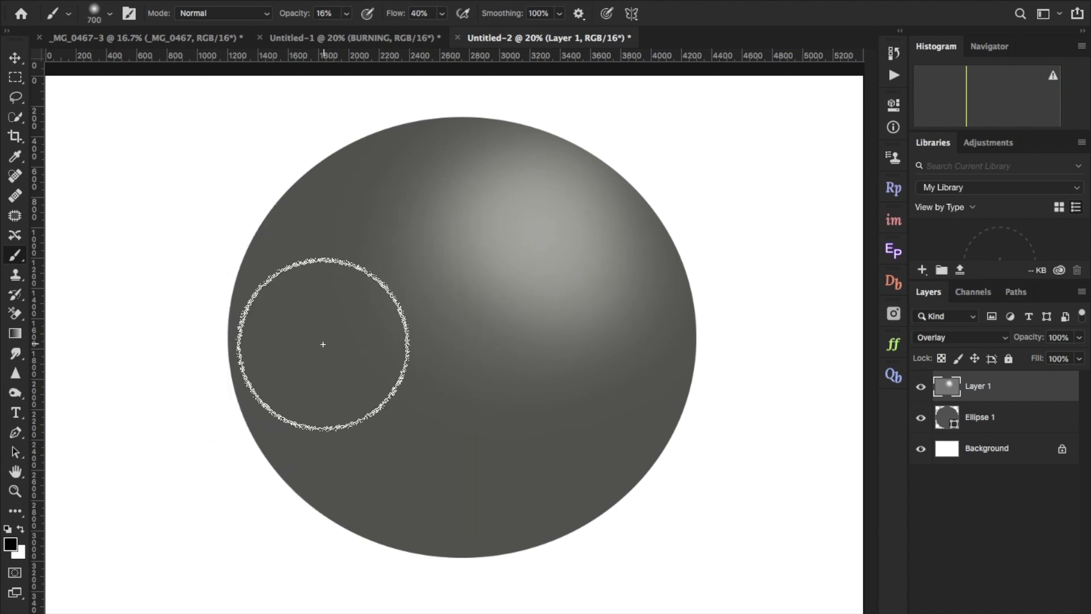
{"action": "mouse_move", "coordinate": [296, 338]}
{"action": "left_mouse_down"}
{"action": "mouse_move", "coordinate": [354, 461]}
{"action": "mouse_move", "coordinate": [446, 497]}
{"action": "mouse_move", "coordinate": [570, 477]}
{"action": "mouse_move", "coordinate": [586, 445]}
{"action": "mouse_move", "coordinate": [507, 486]}
{"action": "mouse_move", "coordinate": [346, 441]}
{"action": "mouse_move", "coordinate": [292, 343]}
{"action": "mouse_move", "coordinate": [294, 285]}
{"action": "mouse_move", "coordinate": [299, 371]}
{"action": "mouse_move", "coordinate": [476, 472]}
{"action": "mouse_move", "coordinate": [612, 408]}
{"action": "mouse_move", "coordinate": [634, 378]}
{"action": "mouse_move", "coordinate": [437, 512]}
{"action": "mouse_move", "coordinate": [299, 470]}
{"action": "mouse_move", "coordinate": [276, 423]}
{"action": "mouse_move", "coordinate": [413, 495]}
{"action": "mouse_move", "coordinate": [600, 464]}
{"action": "mouse_move", "coordinate": [645, 395]}
{"action": "mouse_move", "coordinate": [420, 464]}
{"action": "mouse_move", "coordinate": [279, 377]}
{"action": "mouse_move", "coordinate": [276, 313]}
{"action": "mouse_move", "coordinate": [404, 437]}
{"action": "mouse_move", "coordinate": [570, 418]}
{"action": "mouse_move", "coordinate": [637, 375]}
{"action": "mouse_move", "coordinate": [445, 452]}
{"action": "mouse_move", "coordinate": [324, 326]}
{"action": "mouse_move", "coordinate": [312, 263]}
{"action": "left_mouse_up"}
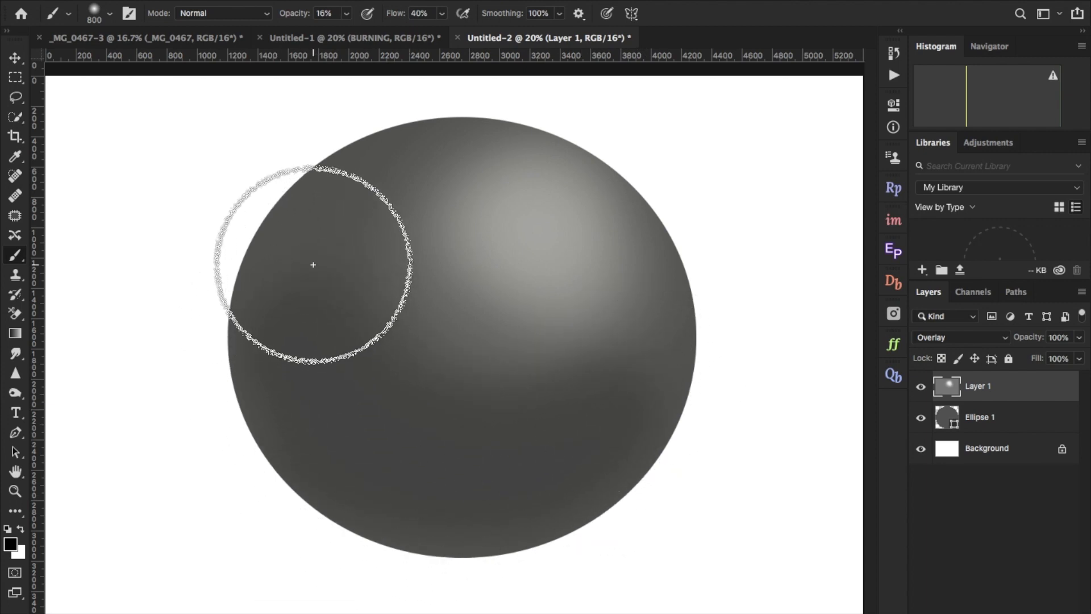
- Hide and show the Overlay layer to compare the ellipse with and without dodging and burning
{"action": "left_click", "coordinate": [921, 387]}
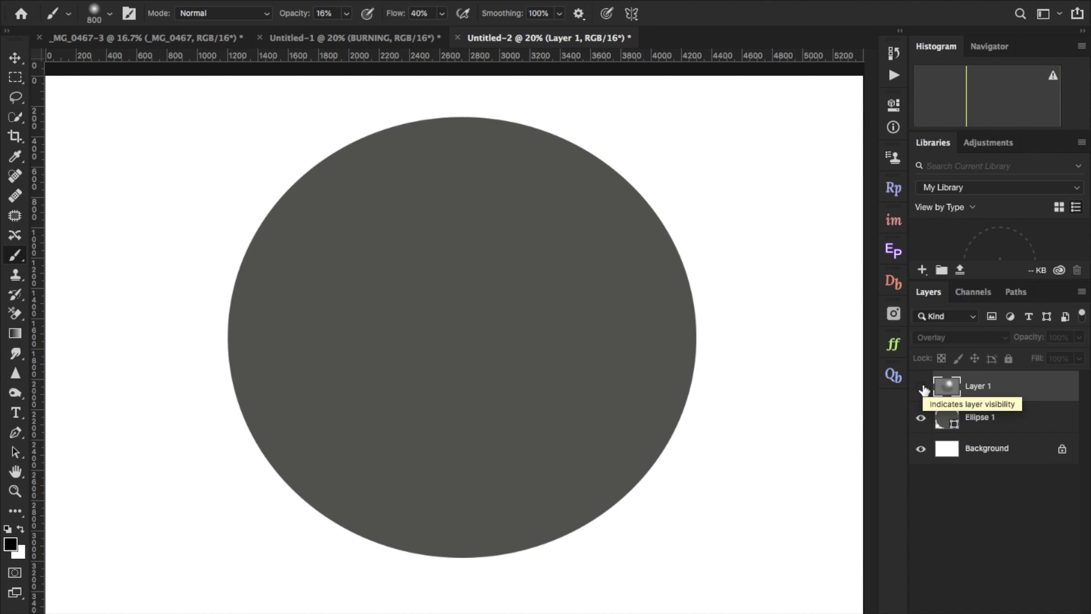
{"action": "left_click", "coordinate": [922, 387]}
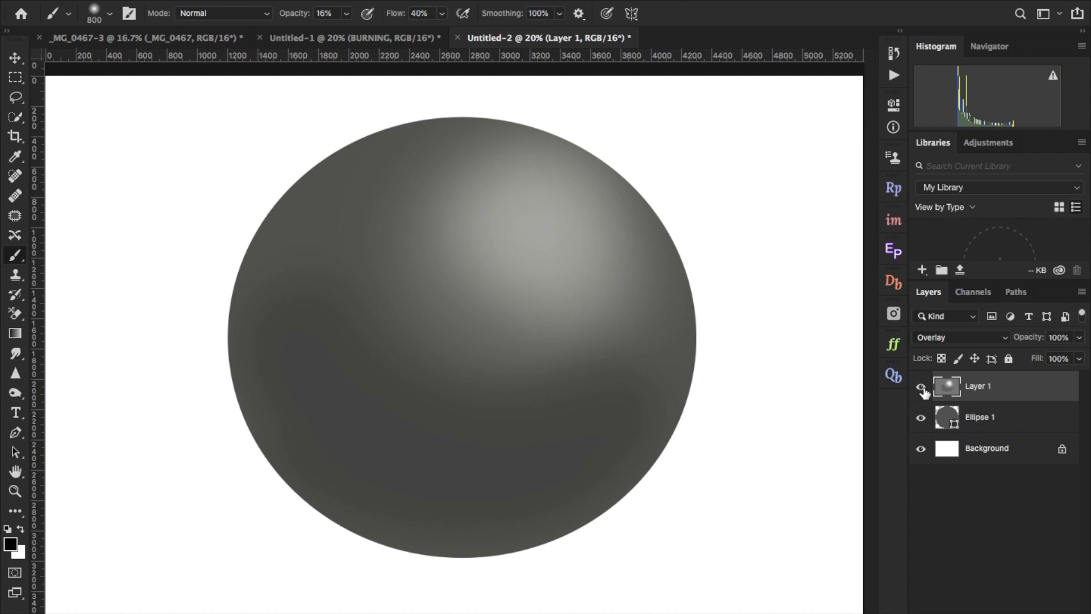
- Apply a Camera Raw filter to the waterfall photo in _MG_0467-3 using Auto tone with Blacks set to +10
{"action": "left_click", "coordinate": [114, 38]}
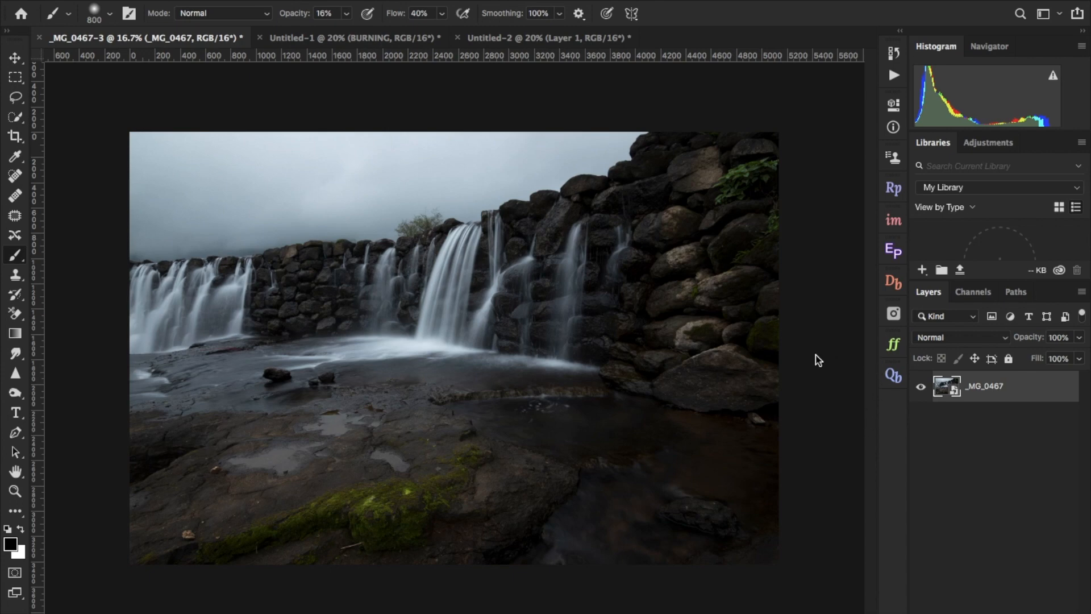
{"action": "key", "text": "super+shift+a"}
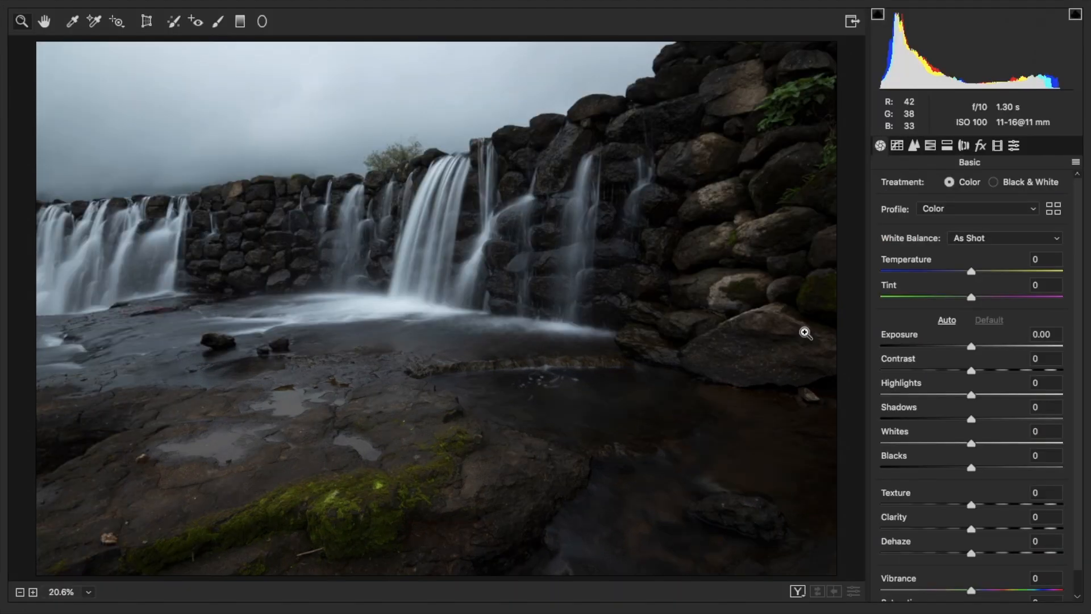
{"action": "left_click", "coordinate": [946, 323]}
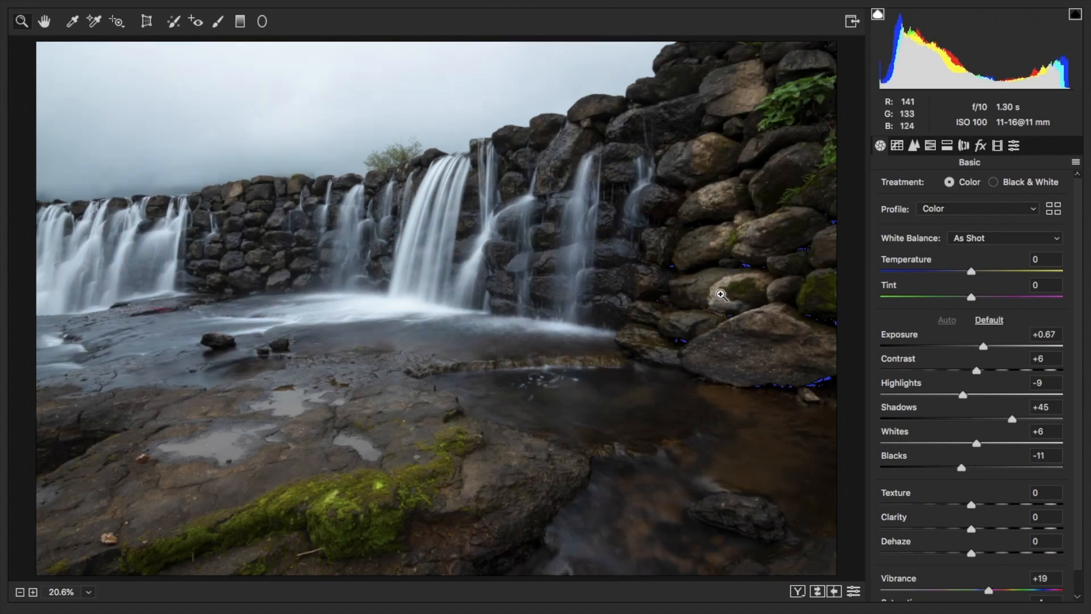
{"action": "left_click_drag", "start_coordinate": [962, 467], "coordinate": [980, 468]}
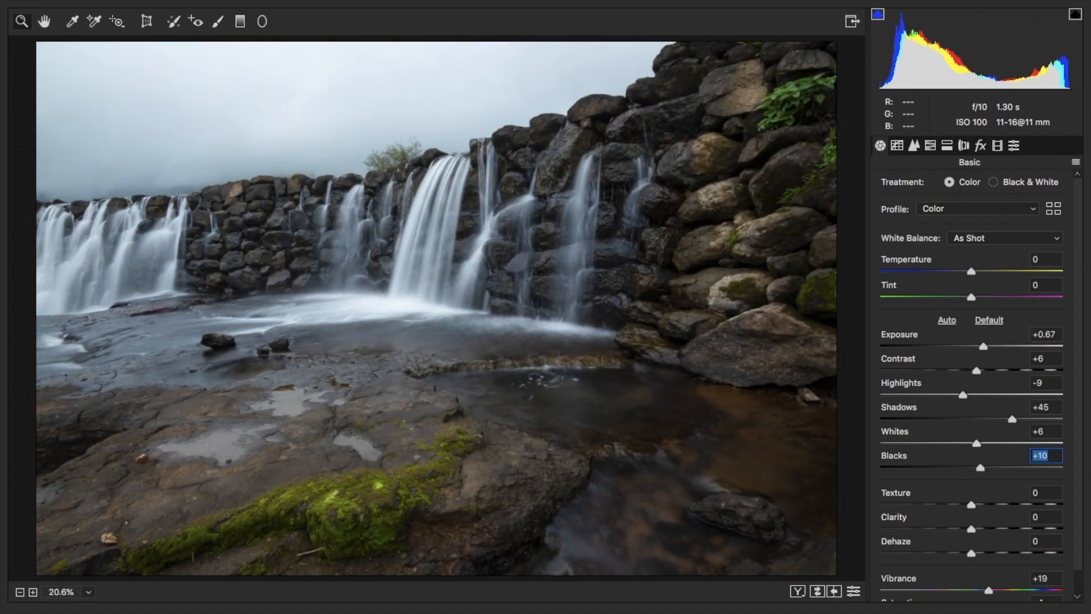
{"action": "left_click", "coordinate": [1045, 610]}
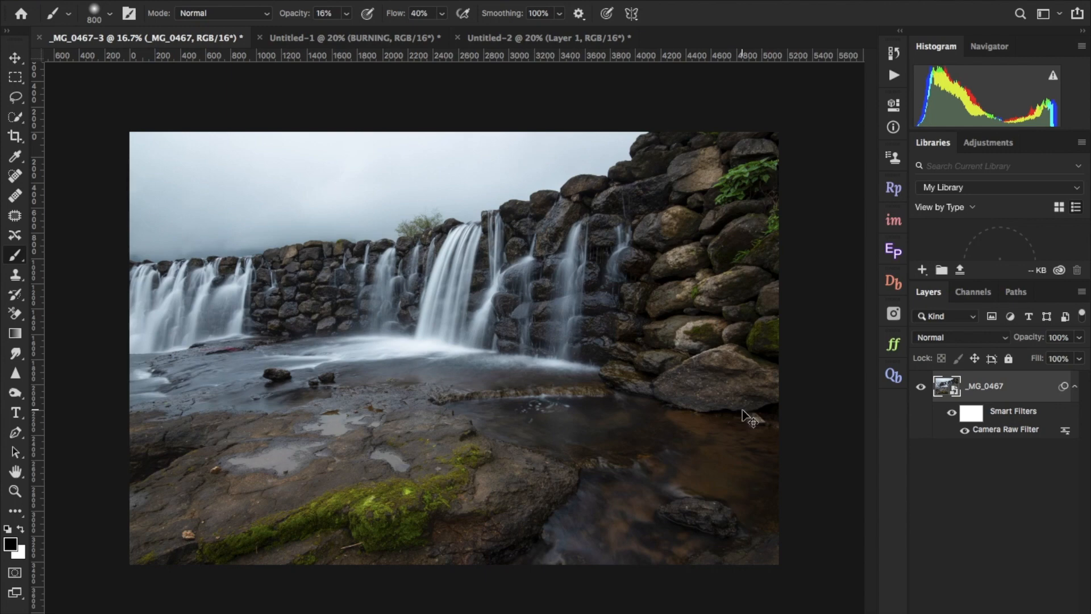
- Duplicate the _MG_0467 layer and rasterize the copy for use with the Dodge tool
{"action": "key", "text": "super+0"}
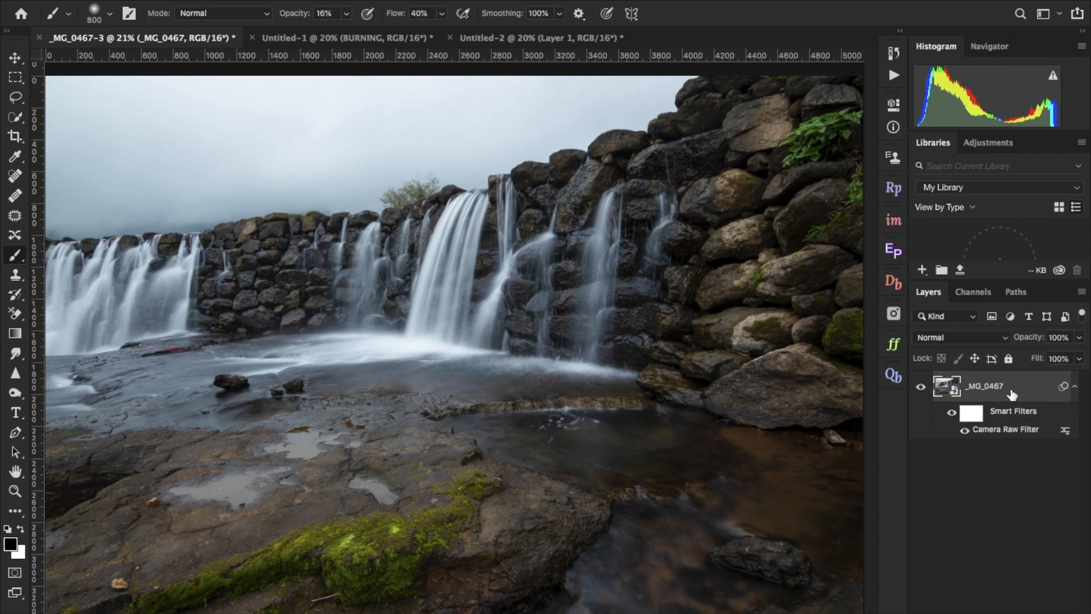
{"action": "left_click_drag", "start_coordinate": [1018, 392], "coordinate": [1047, 613]}
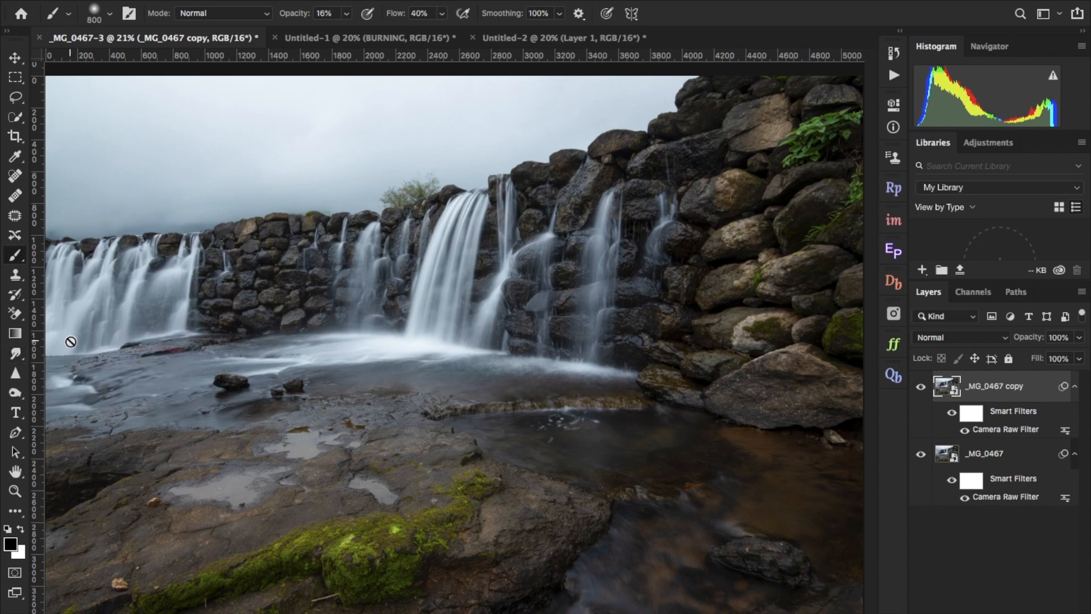
{"action": "left_click", "coordinate": [15, 394]}
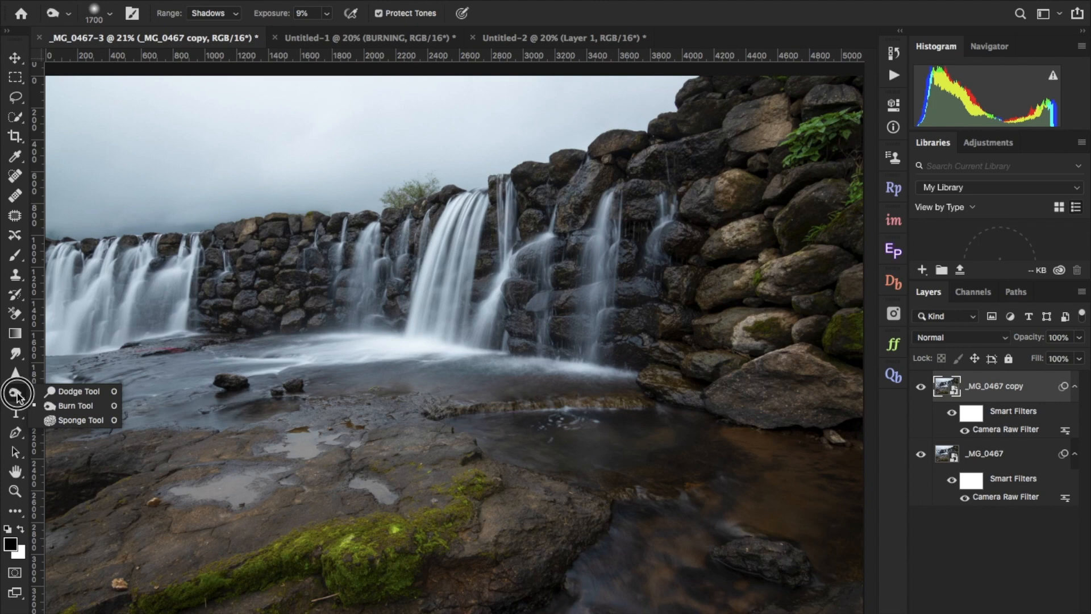
{"action": "left_click", "coordinate": [67, 392]}
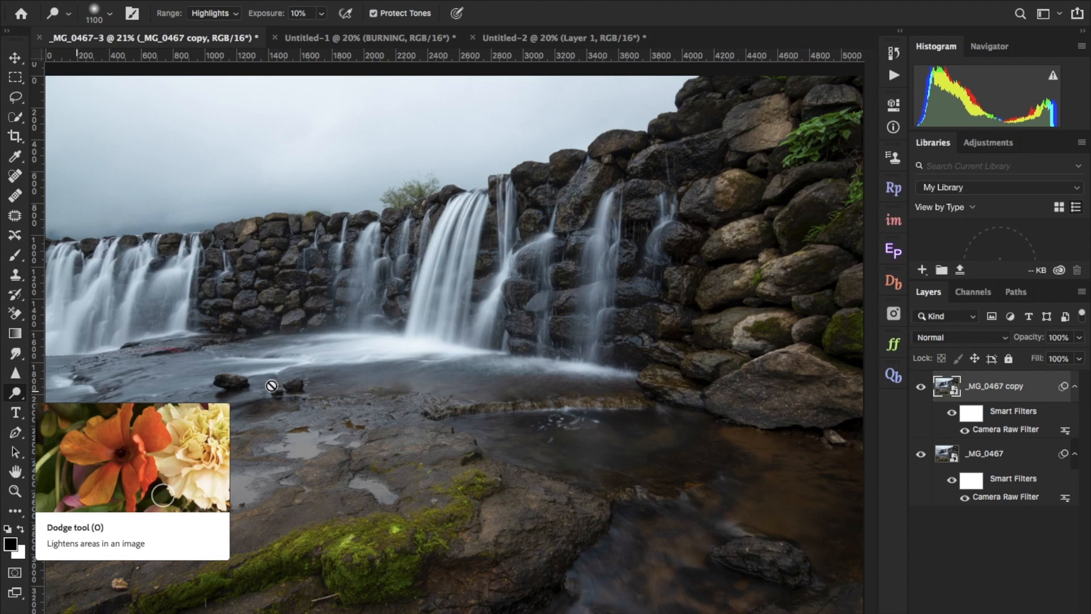
{"action": "right_click", "coordinate": [991, 388]}
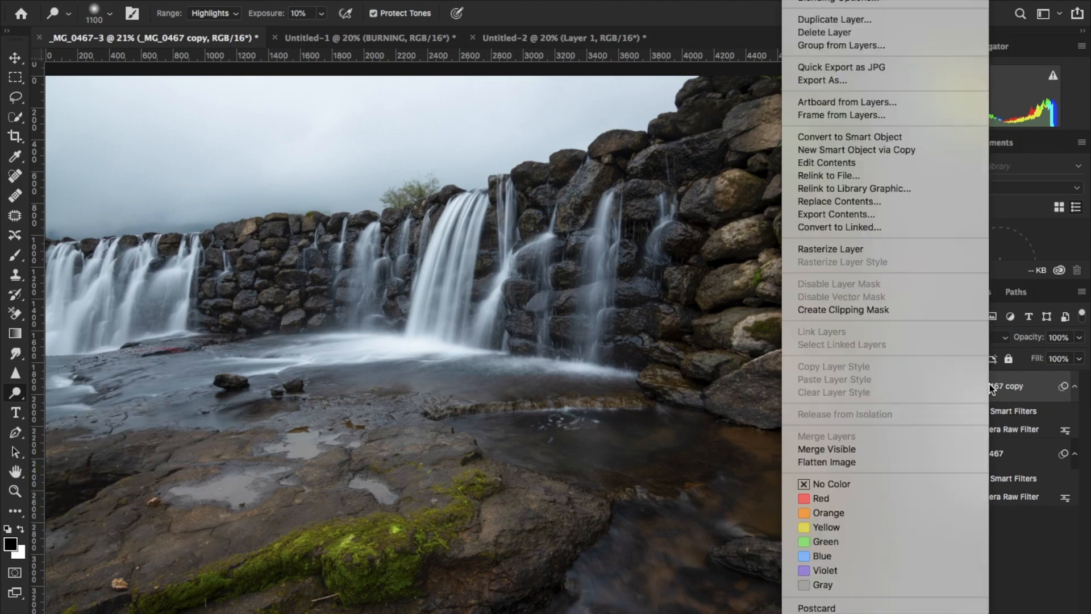
{"action": "left_click", "coordinate": [836, 248]}
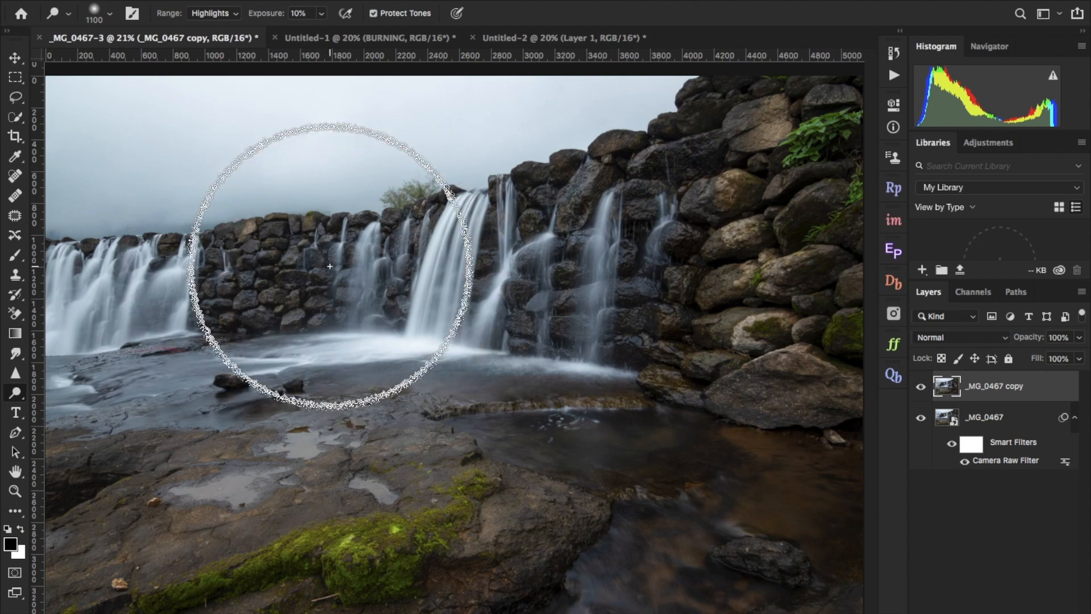
- Set the Dodge tool's brush size to 700 px and its exposure to 12%
{"action": "key", "text": "bracketleft"}
{"action": "key", "text": "bracketleft"}
{"action": "key", "text": "bracketleft"}
{"action": "key", "text": "bracketleft"}
{"action": "key", "text": "bracketleft"}
{"action": "key", "text": "bracketleft"}
{"action": "key", "text": "bracketleft"}
{"action": "key", "text": "bracketleft"}
{"action": "key", "text": "bracketleft"}
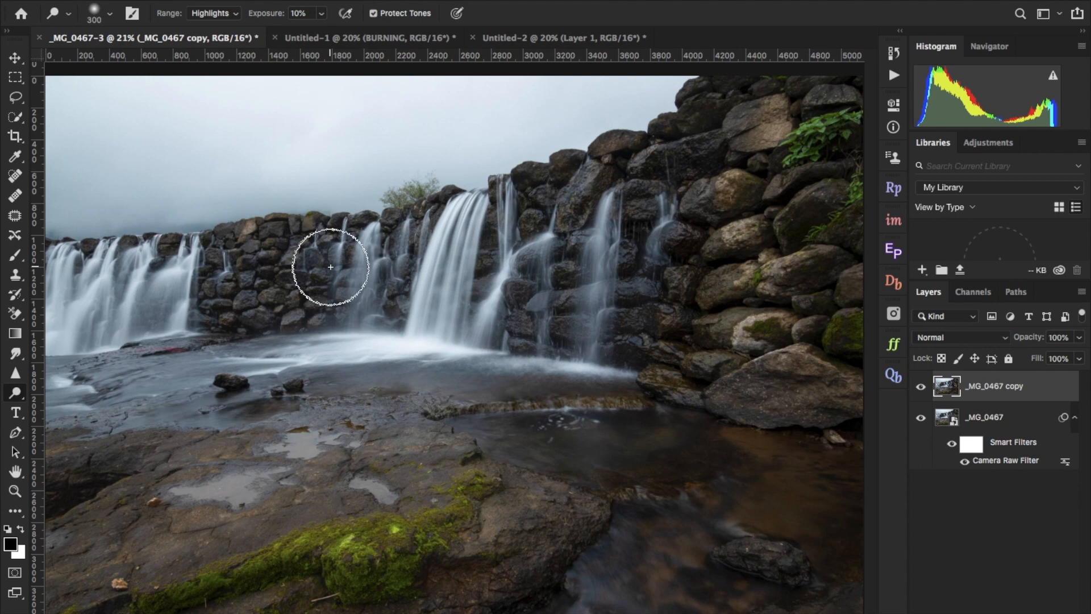
{"action": "key", "text": "bracketright"}
{"action": "key", "text": "bracketright"}
{"action": "key", "text": "bracketright"}
{"action": "key", "text": "bracketright"}
{"action": "key", "text": "bracketright"}
{"action": "key", "text": "bracketright"}
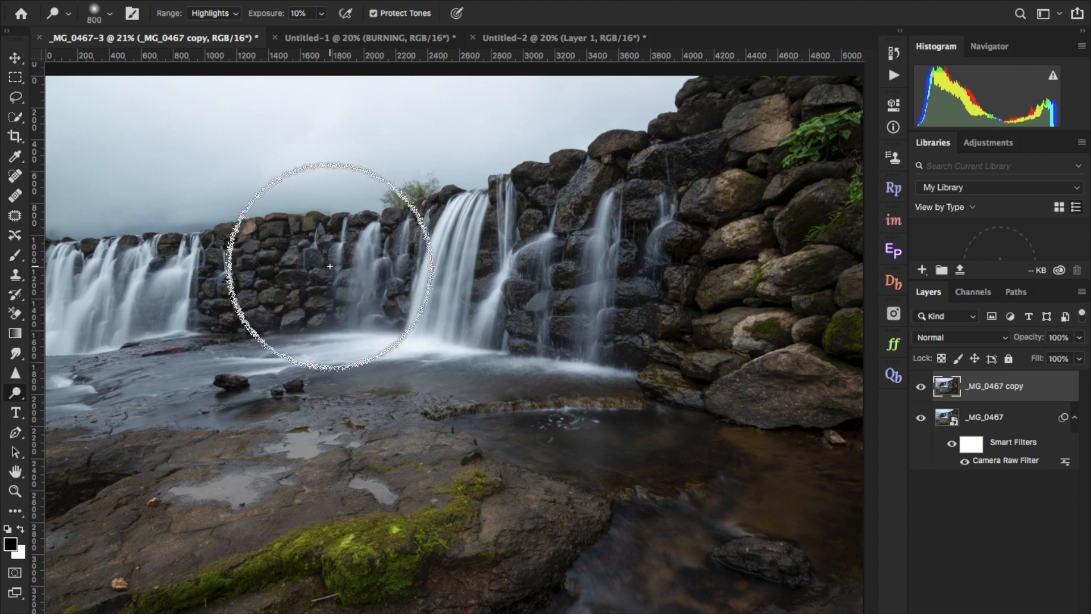
{"action": "key", "text": "bracketleft"}
{"action": "key", "text": "bracketleft"}
{"action": "key", "text": "bracketright"}
{"action": "key", "text": "bracketleft"}
{"action": "key", "text": "bracketright"}
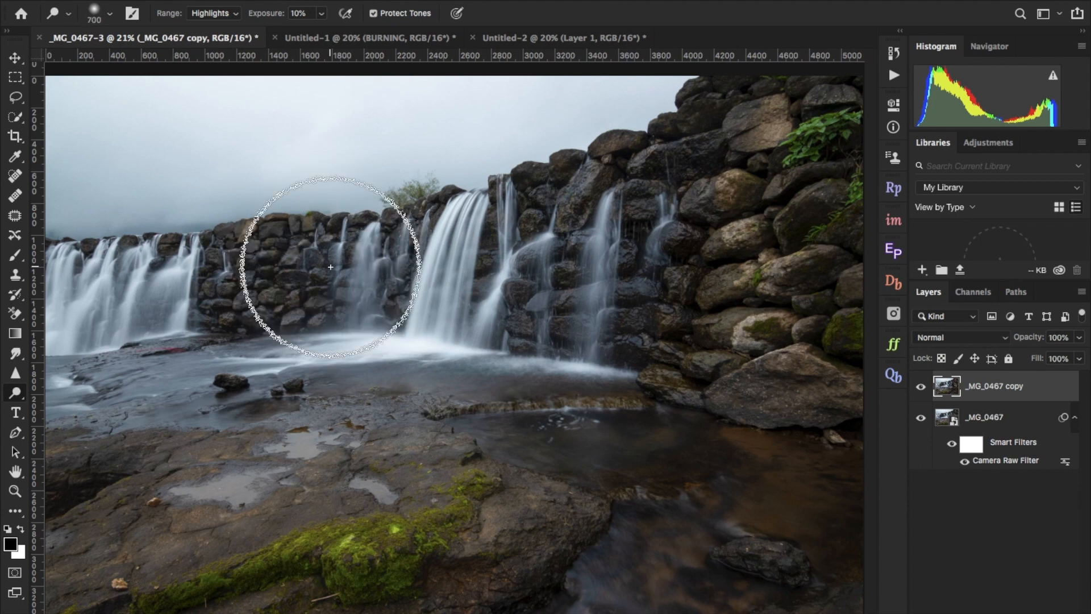
{"action": "left_click_drag", "start_coordinate": [263, 15], "coordinate": [266, 19]}
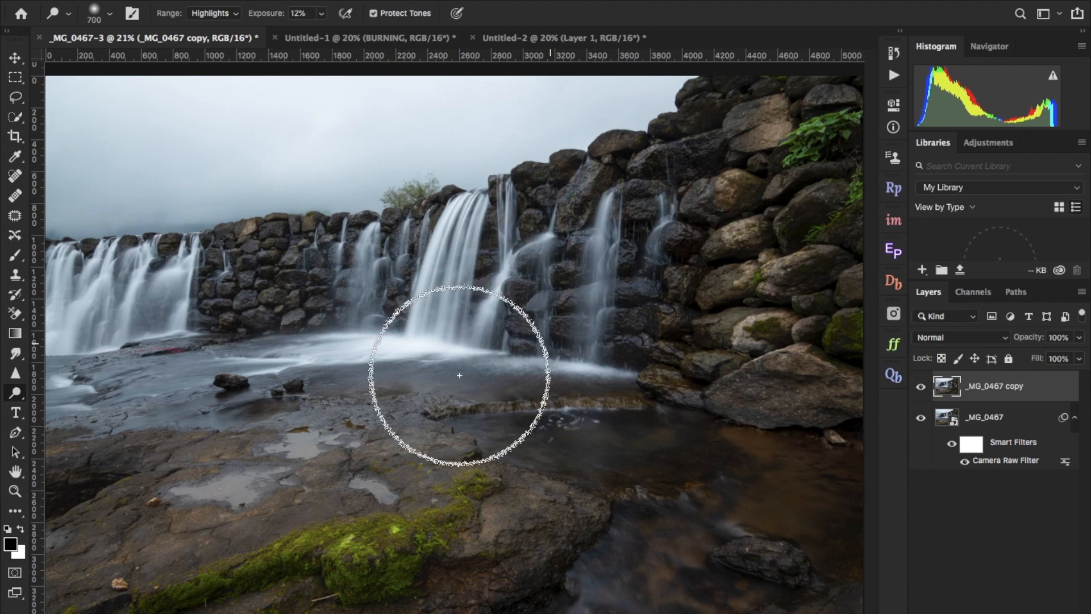
- Review the Dodge tool's tonal range options and its brush size and hardness settings
{"action": "left_click_drag", "start_coordinate": [17, 394], "coordinate": [82, 392]}
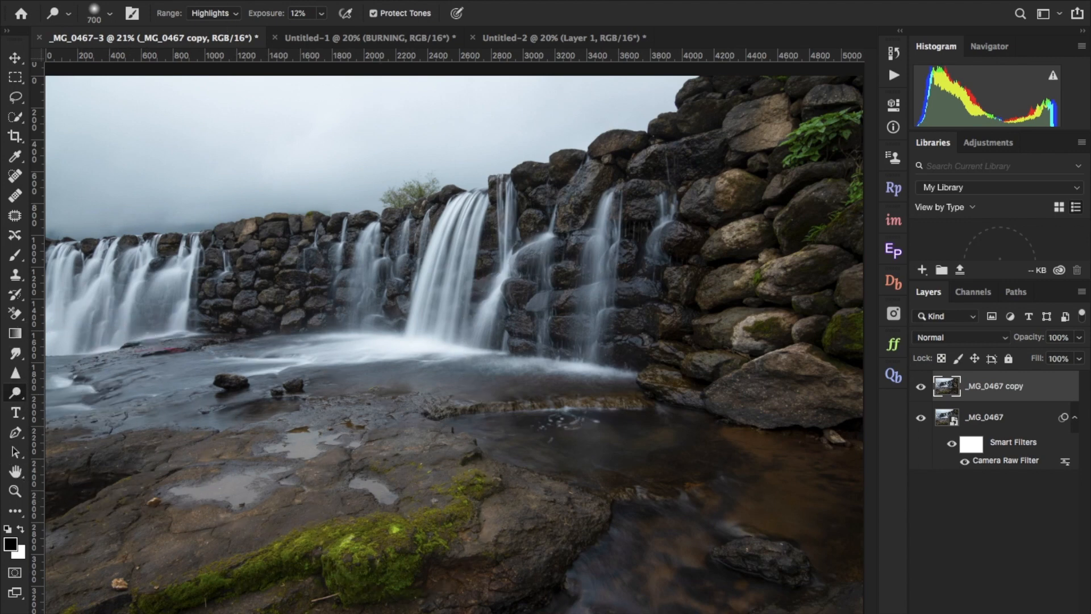
{"action": "left_click", "coordinate": [220, 17]}
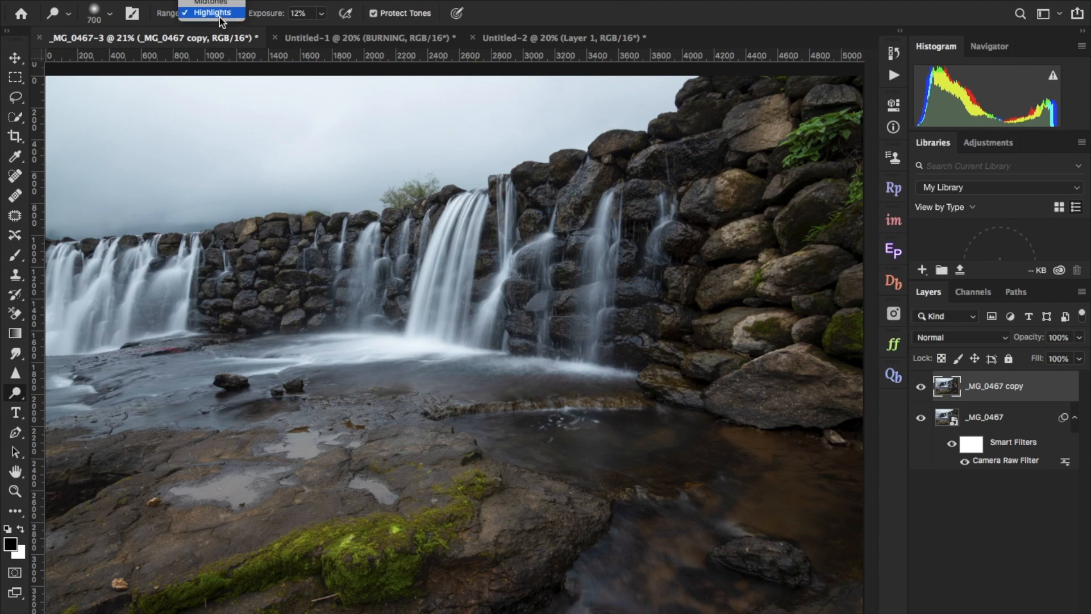
{"action": "left_click", "coordinate": [217, 16]}
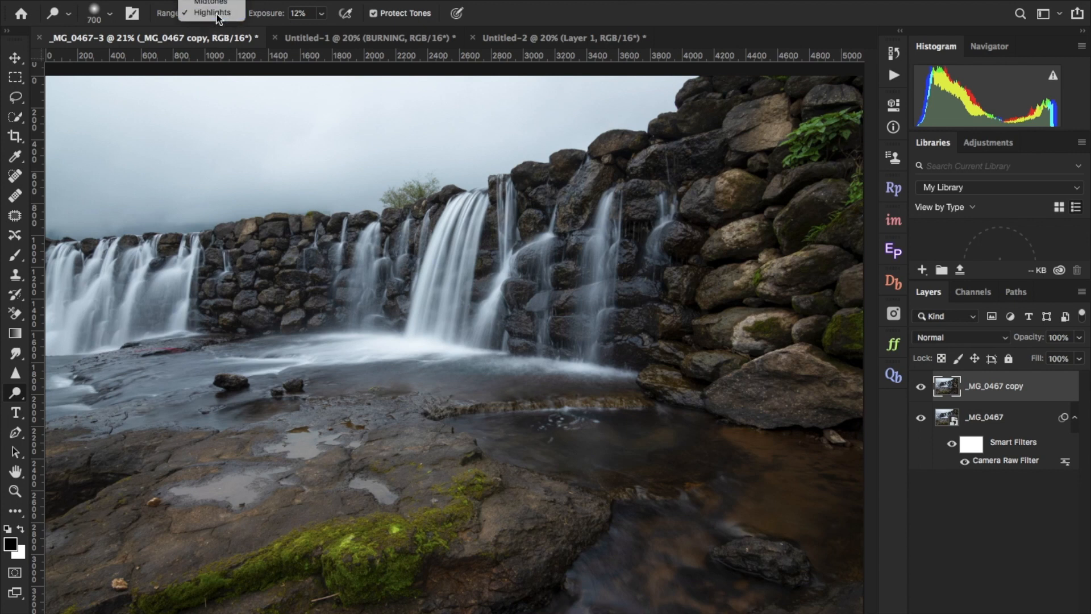
{"action": "left_click", "coordinate": [111, 14]}
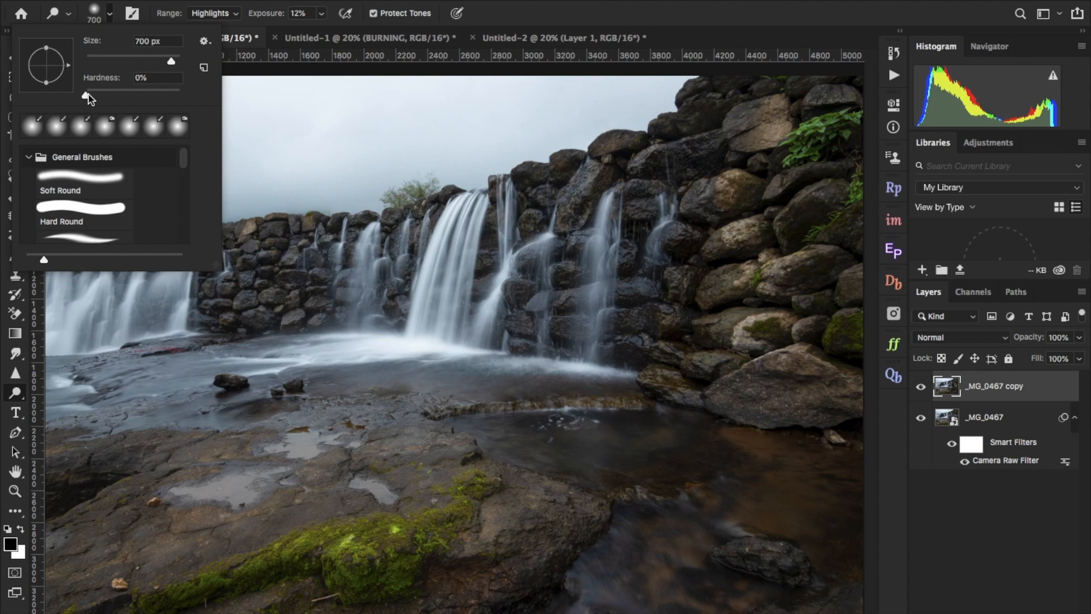
{"action": "left_click", "coordinate": [86, 96]}
{"action": "left_click", "coordinate": [172, 64]}
{"action": "left_click", "coordinate": [602, 22]}
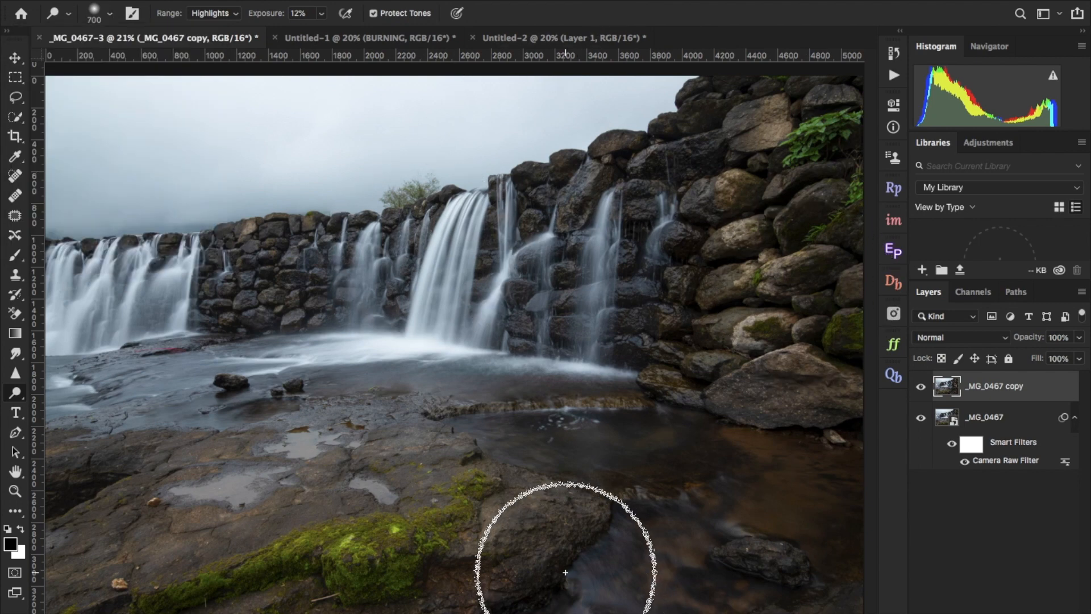
- Dodge the highlights on the moss and foreground rock, the stone wall with its waterfalls, and the large rocks beside them
{"action": "mouse_move", "coordinate": [502, 513]}
{"action": "left_mouse_down"}
{"action": "mouse_move", "coordinate": [224, 519]}
{"action": "mouse_move", "coordinate": [500, 504]}
{"action": "mouse_move", "coordinate": [181, 569]}
{"action": "mouse_move", "coordinate": [499, 475]}
{"action": "mouse_move", "coordinate": [479, 524]}
{"action": "mouse_move", "coordinate": [195, 572]}
{"action": "mouse_move", "coordinate": [526, 505]}
{"action": "mouse_move", "coordinate": [462, 487]}
{"action": "mouse_move", "coordinate": [261, 523]}
{"action": "mouse_move", "coordinate": [250, 545]}
{"action": "left_mouse_up"}
{"action": "mouse_move", "coordinate": [749, 204]}
{"action": "left_mouse_down"}
{"action": "mouse_move", "coordinate": [750, 383]}
{"action": "mouse_move", "coordinate": [718, 156]}
{"action": "mouse_move", "coordinate": [704, 341]}
{"action": "mouse_move", "coordinate": [705, 273]}
{"action": "mouse_move", "coordinate": [743, 147]}
{"action": "mouse_move", "coordinate": [771, 401]}
{"action": "mouse_move", "coordinate": [780, 124]}
{"action": "mouse_move", "coordinate": [800, 332]}
{"action": "mouse_move", "coordinate": [740, 176]}
{"action": "mouse_move", "coordinate": [702, 241]}
{"action": "mouse_move", "coordinate": [635, 226]}
{"action": "mouse_move", "coordinate": [632, 337]}
{"action": "left_mouse_up"}
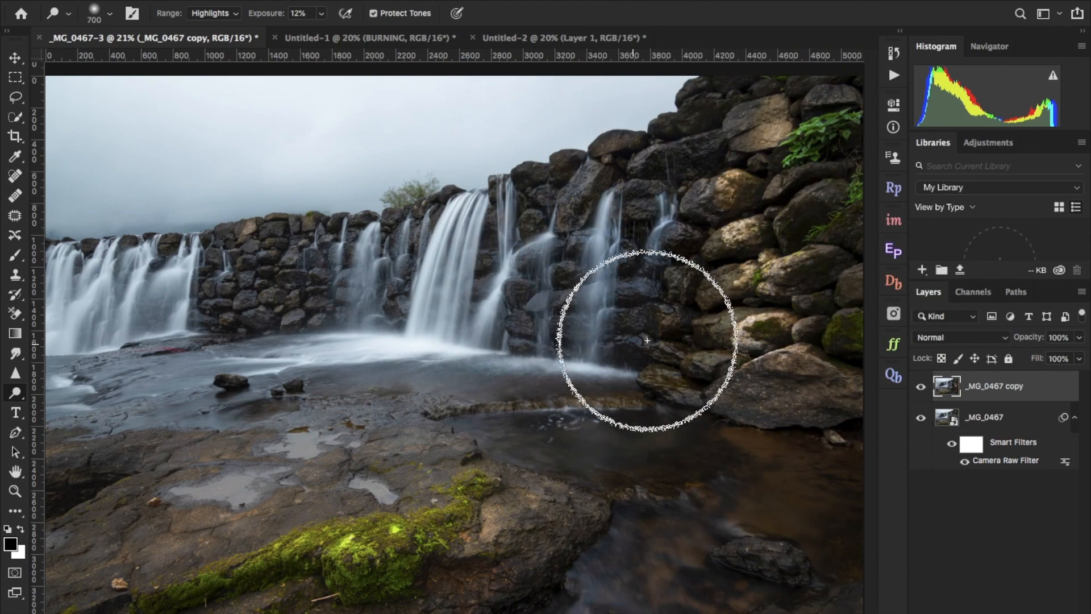
{"action": "mouse_move", "coordinate": [454, 263]}
{"action": "left_mouse_down"}
{"action": "mouse_move", "coordinate": [429, 369]}
{"action": "mouse_move", "coordinate": [284, 335]}
{"action": "left_mouse_up"}
{"action": "mouse_move", "coordinate": [134, 305]}
{"action": "left_mouse_down"}
{"action": "mouse_move", "coordinate": [110, 289]}
{"action": "mouse_move", "coordinate": [109, 327]}
{"action": "left_mouse_up"}
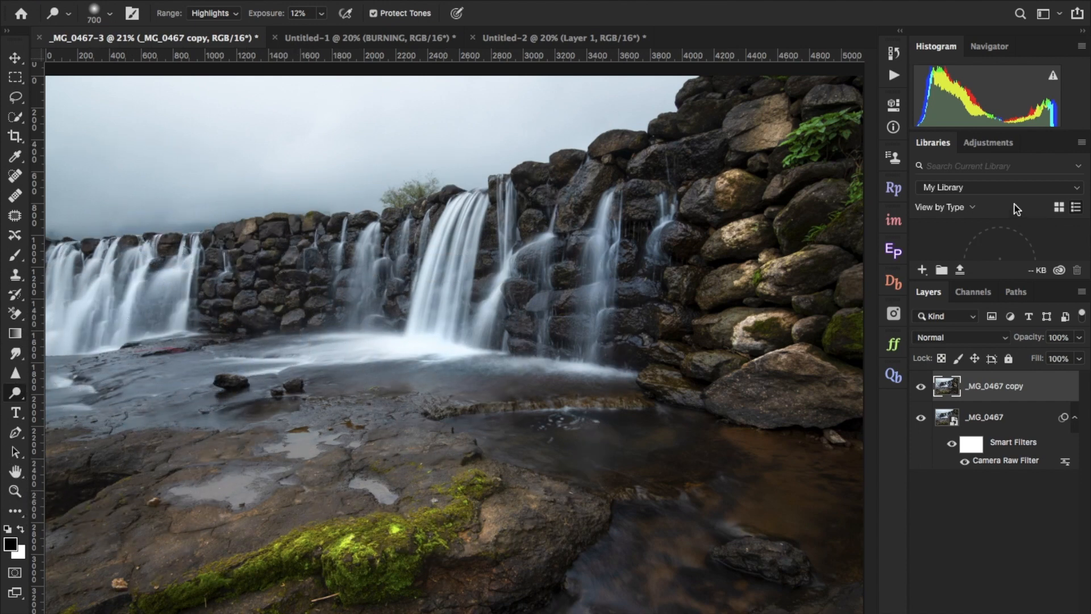
{"action": "mouse_move", "coordinate": [784, 151]}
{"action": "left_mouse_down"}
{"action": "mouse_move", "coordinate": [803, 167]}
{"action": "mouse_move", "coordinate": [809, 319]}
{"action": "left_mouse_up"}
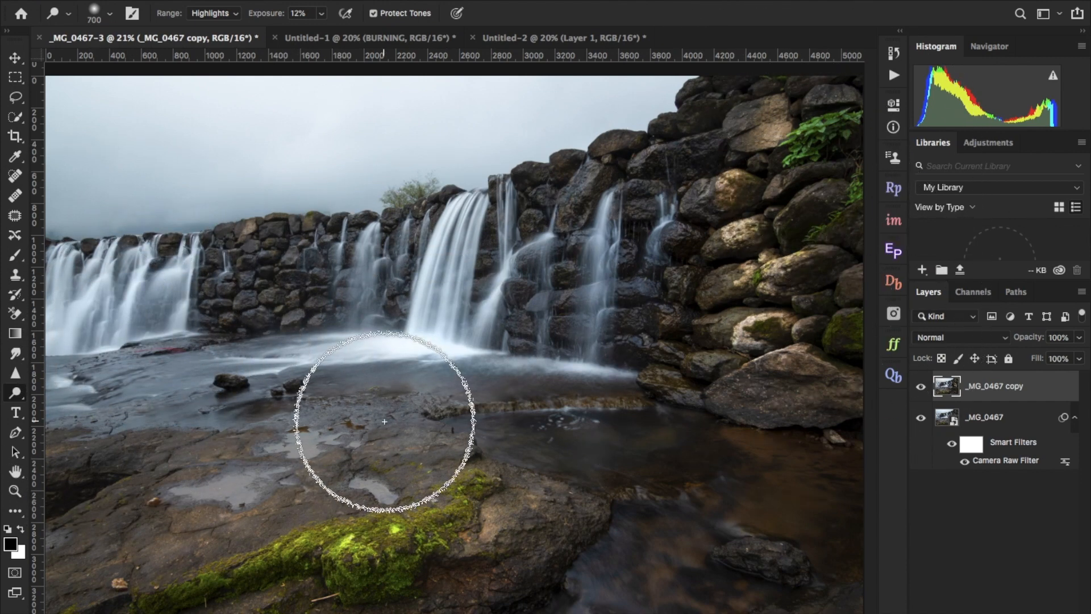
- Switch to the Burn tool and reduce its brush size to 700 px for darkening shadows
{"action": "left_click", "coordinate": [15, 400]}
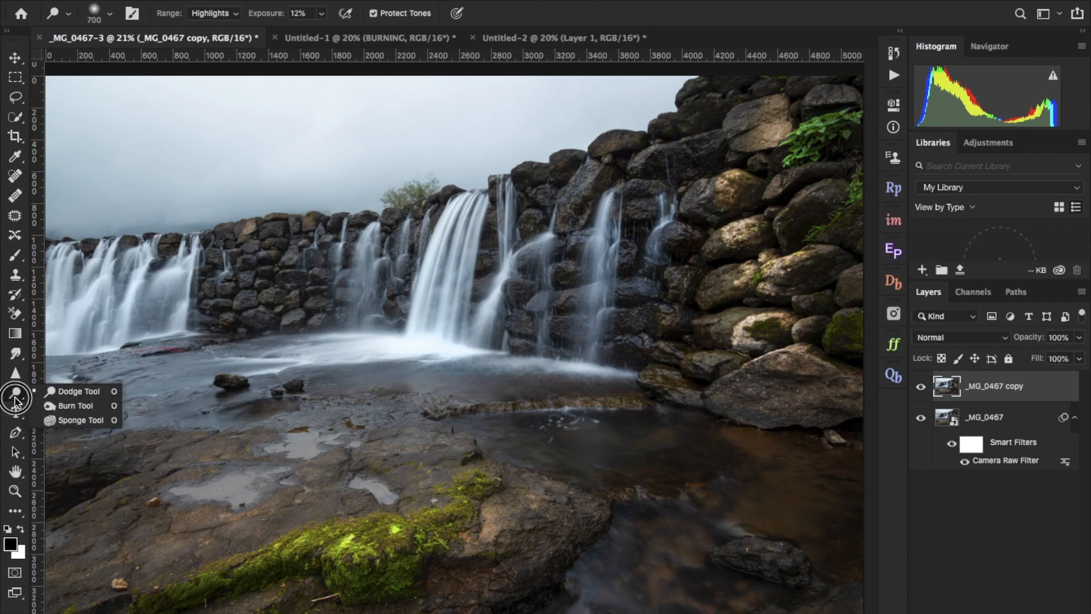
{"action": "left_click", "coordinate": [66, 406]}
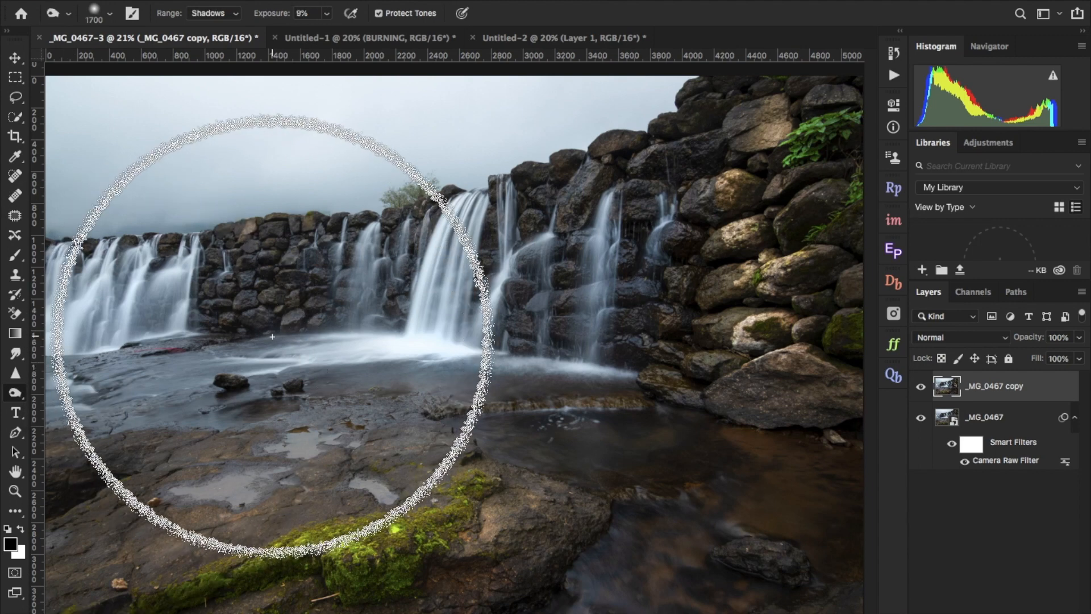
{"action": "key", "text": "bracketleft"}
{"action": "key", "text": "bracketleft"}
{"action": "key", "text": "bracketleft"}
{"action": "key", "text": "bracketleft"}
{"action": "key", "text": "bracketleft"}
{"action": "key", "text": "bracketleft"}
{"action": "key", "text": "bracketleft"}
{"action": "key", "text": "bracketleft"}
{"action": "key", "text": "bracketleft"}
{"action": "key", "text": "bracketleft"}
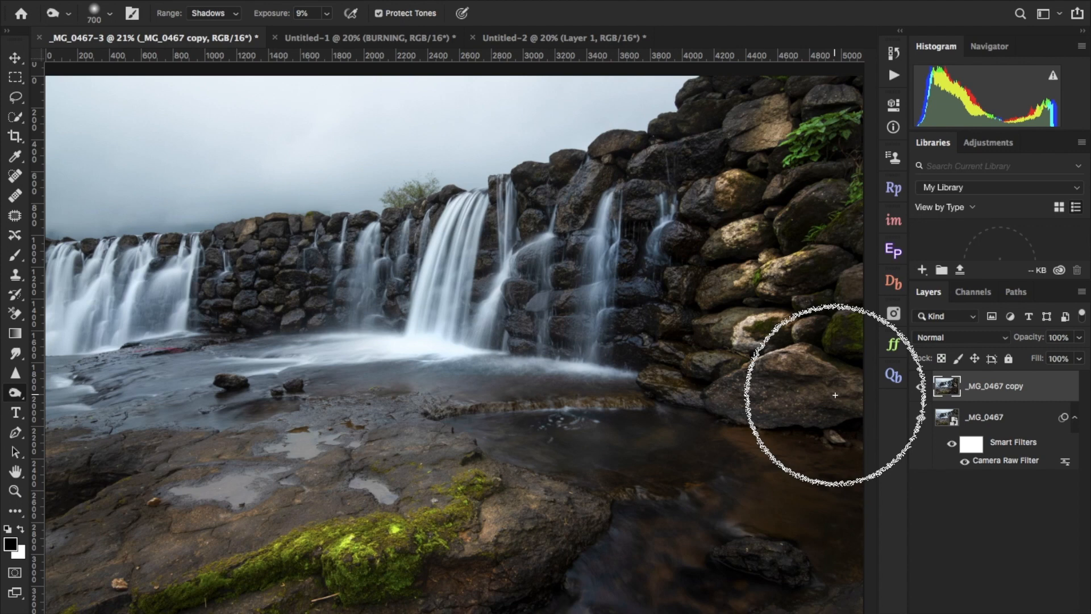
- Compare the photo before and after dodging and burning by toggling the visibility of the _MG_0467 copy layer
{"action": "left_click", "coordinate": [921, 387]}
{"action": "left_click", "coordinate": [921, 387]}
{"action": "left_click", "coordinate": [921, 387]}
{"action": "left_click", "coordinate": [921, 387]}
{"action": "left_click", "coordinate": [921, 387]}
{"action": "left_click", "coordinate": [921, 387]}
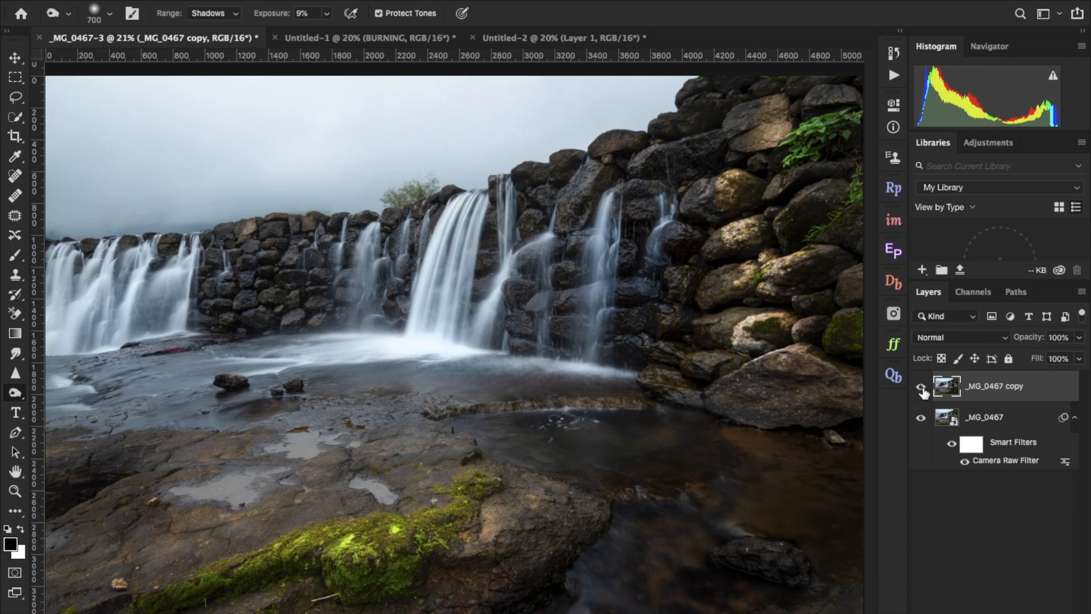
{"action": "left_click", "coordinate": [921, 388]}
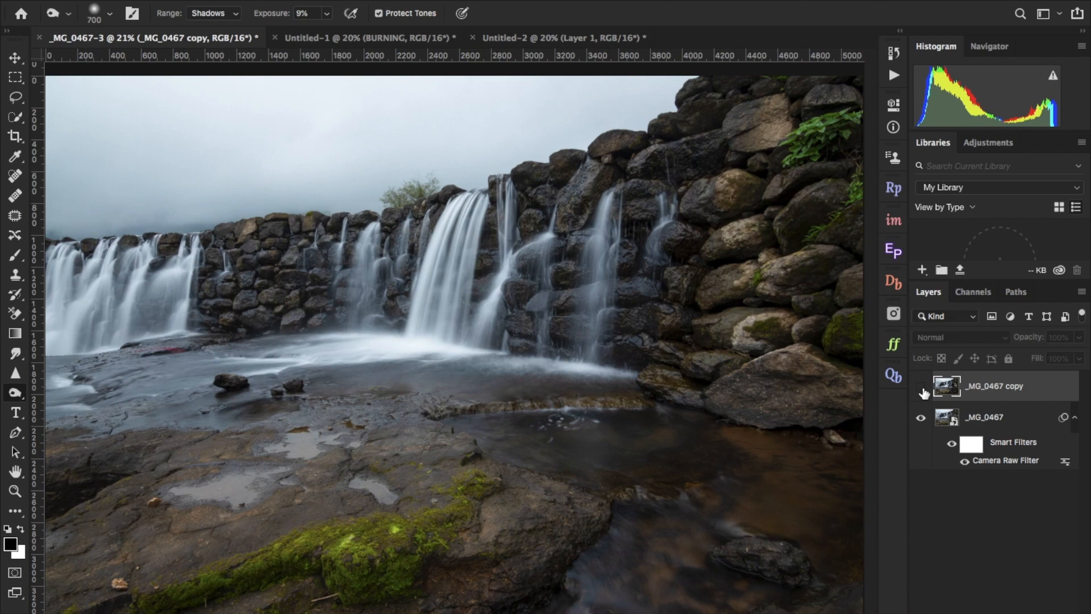
{"action": "left_click", "coordinate": [921, 387]}
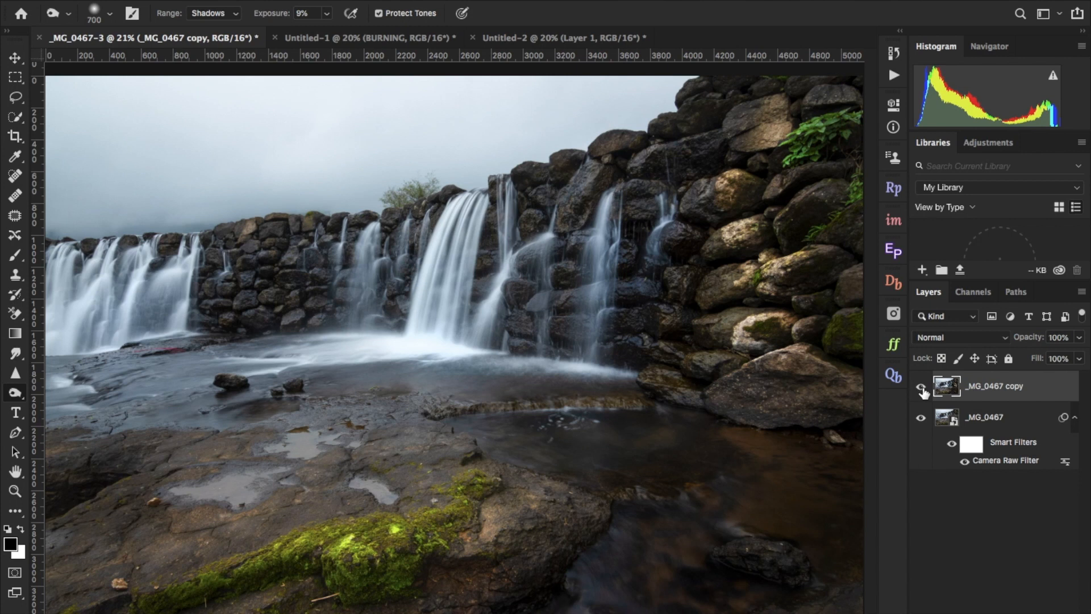
- Delete the _MG_0467 copy layer and add two Curves adjustment layers above _MG_0467
{"action": "left_click_drag", "start_coordinate": [1006, 394], "coordinate": [1075, 613]}
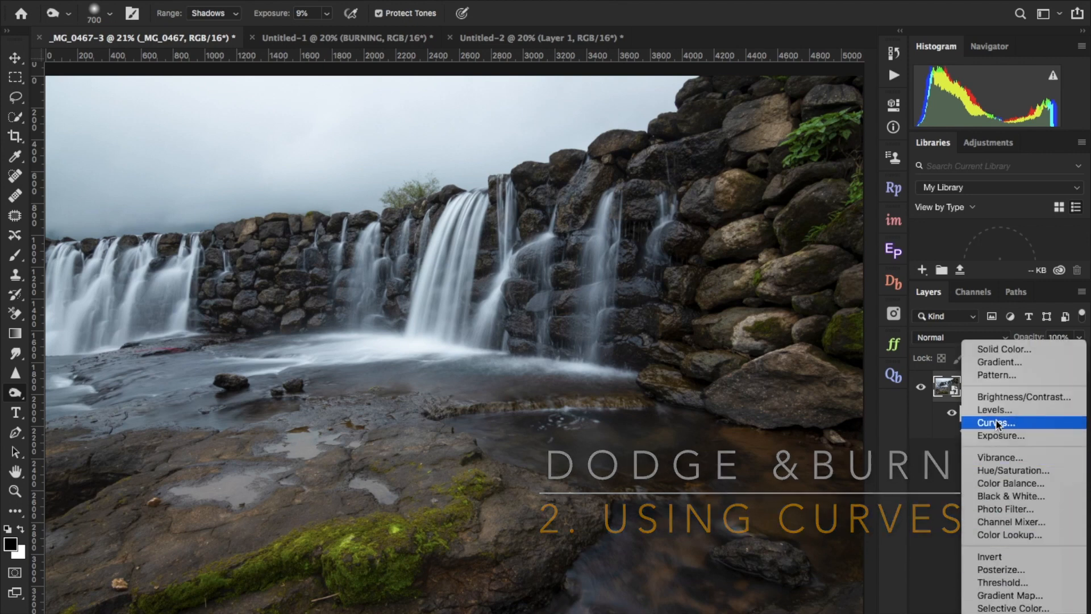
{"action": "left_click", "coordinate": [995, 422]}
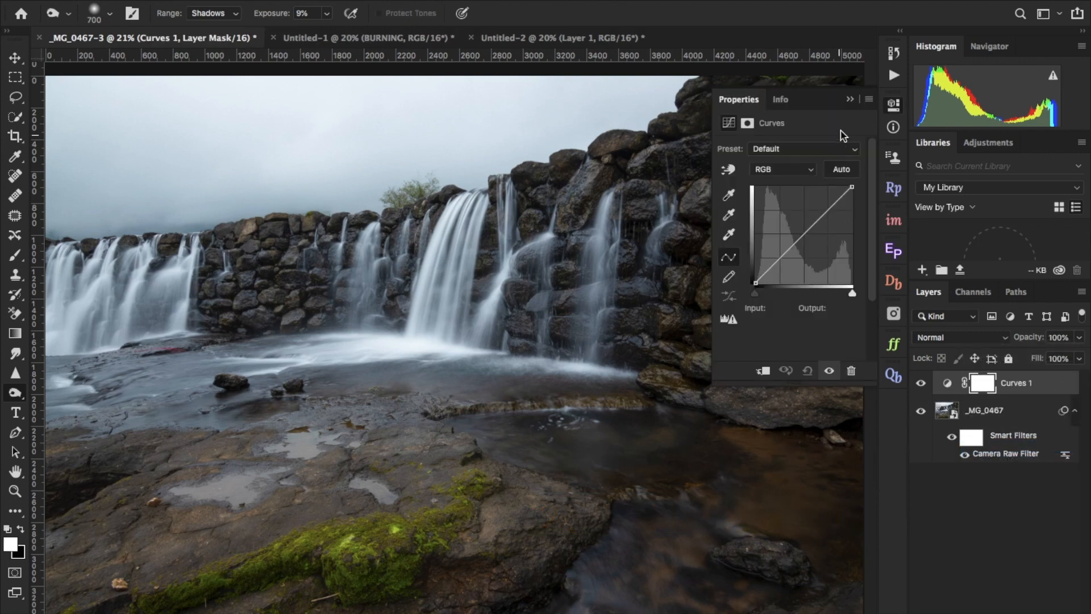
{"action": "left_click", "coordinate": [1002, 600]}
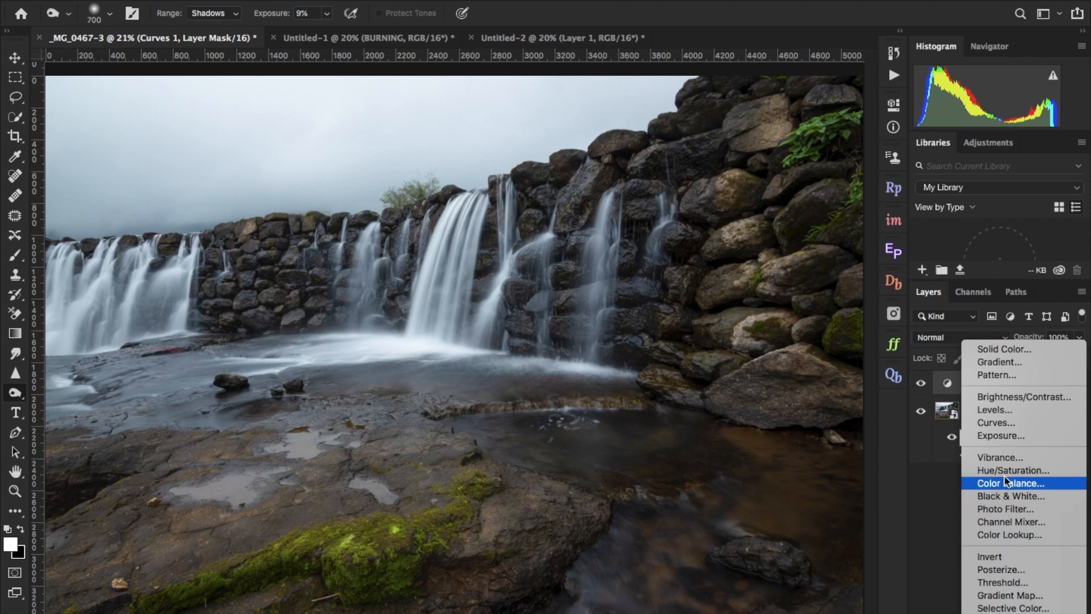
{"action": "left_click", "coordinate": [998, 424]}
- Rename the lower Curves layer as D and the upper one as B
{"action": "double_click", "coordinate": [1024, 407]}
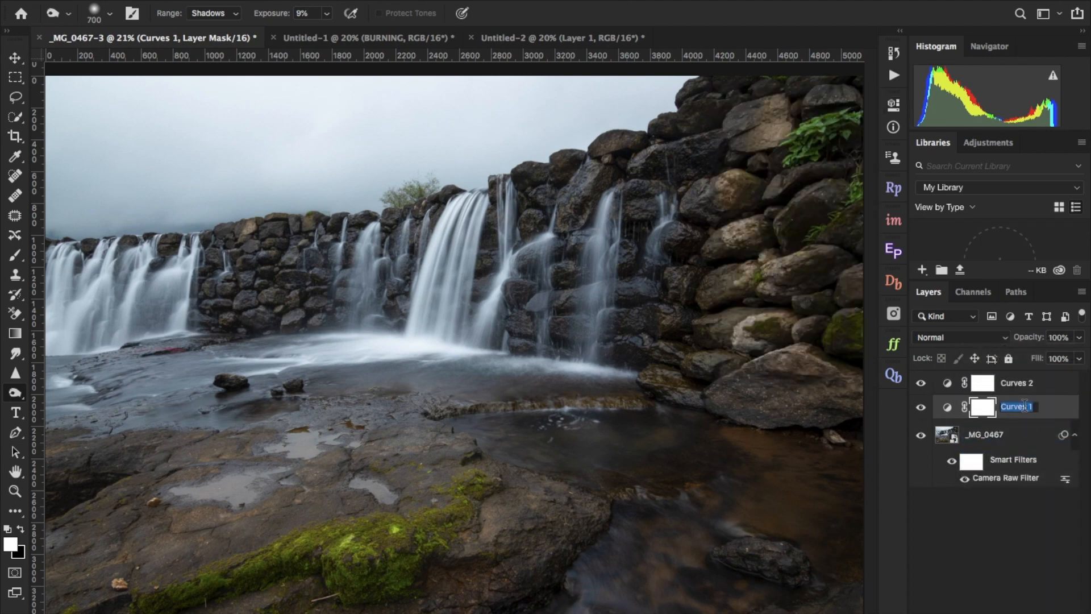
{"action": "type", "text": "D"}
{"action": "left_click", "coordinate": [1023, 382]}
{"action": "double_click", "coordinate": [1024, 382]}
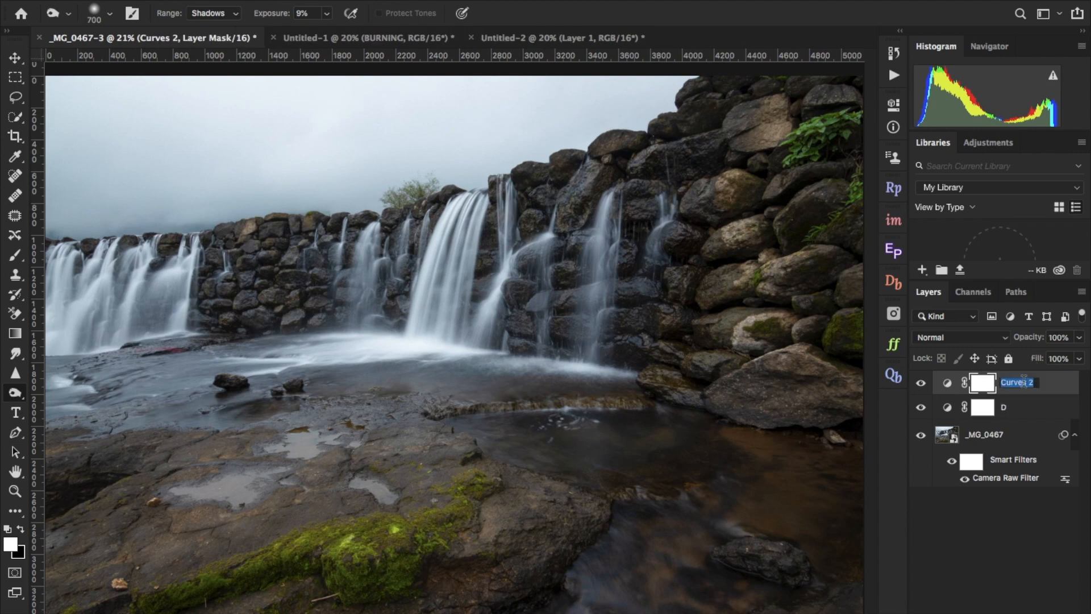
{"action": "type", "text": "B"}
{"action": "key", "text": "Return"}
- Brighten the D layer's curve with a midtone point at input 125, output 165, and invert its layer mask to black
{"action": "left_click", "coordinate": [945, 408]}
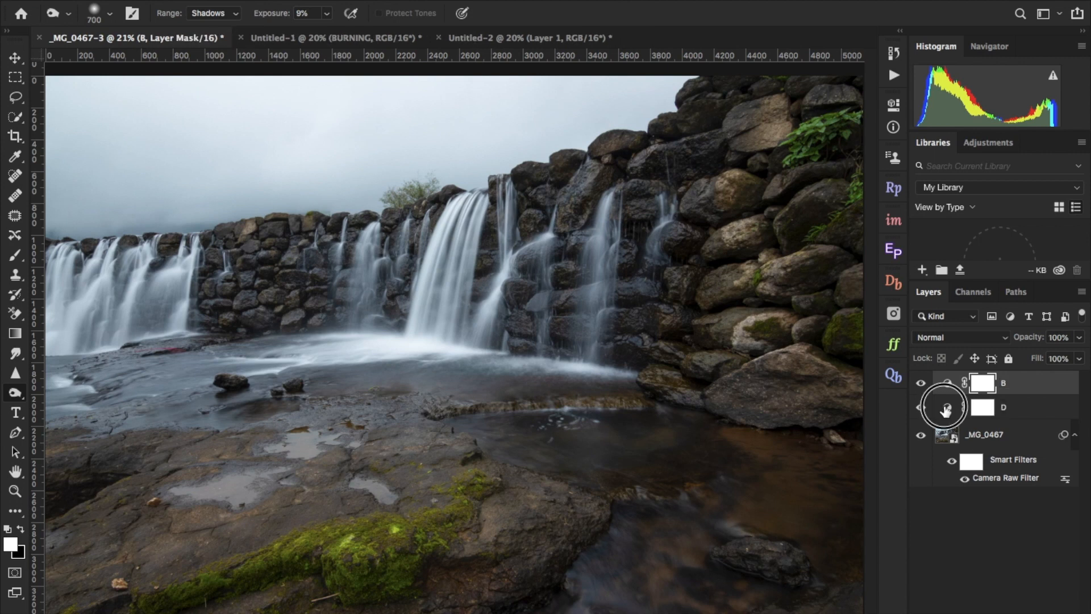
{"action": "double_click", "coordinate": [947, 408]}
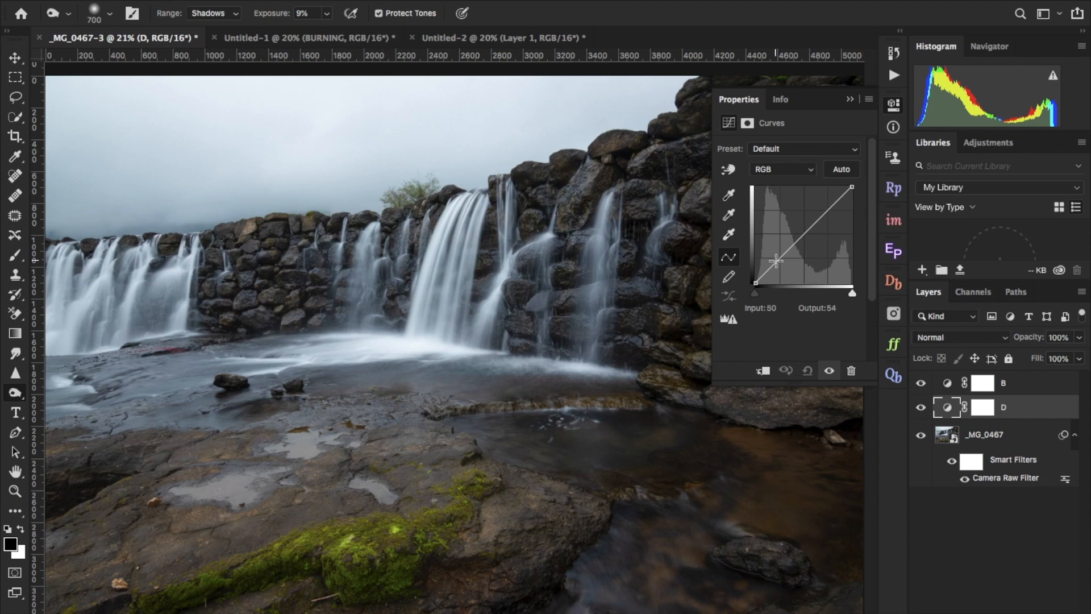
{"action": "left_click_drag", "start_coordinate": [804, 234], "coordinate": [802, 220]}
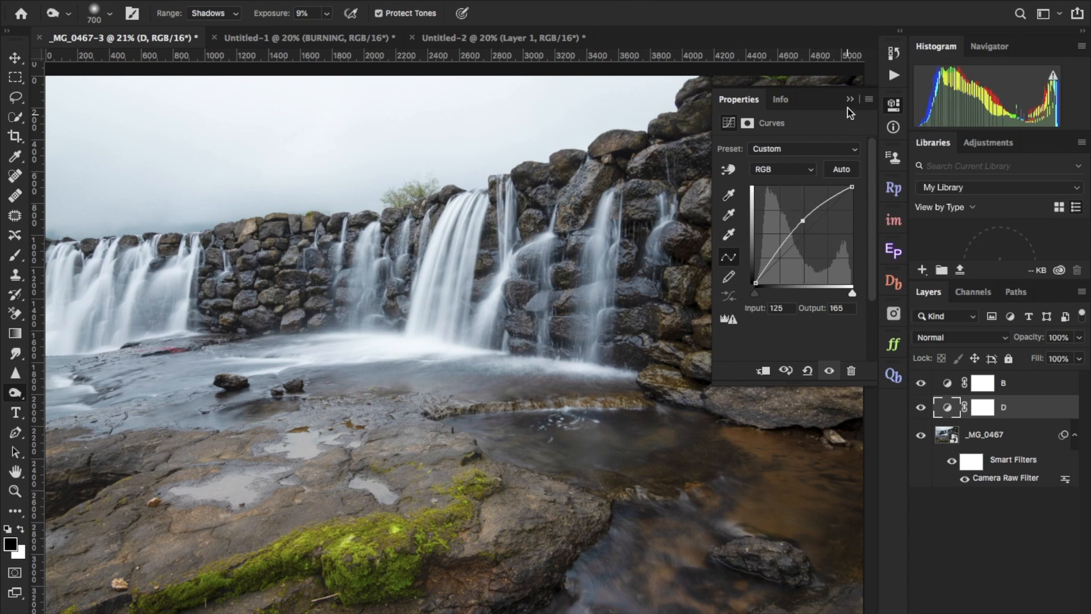
{"action": "left_click", "coordinate": [849, 99]}
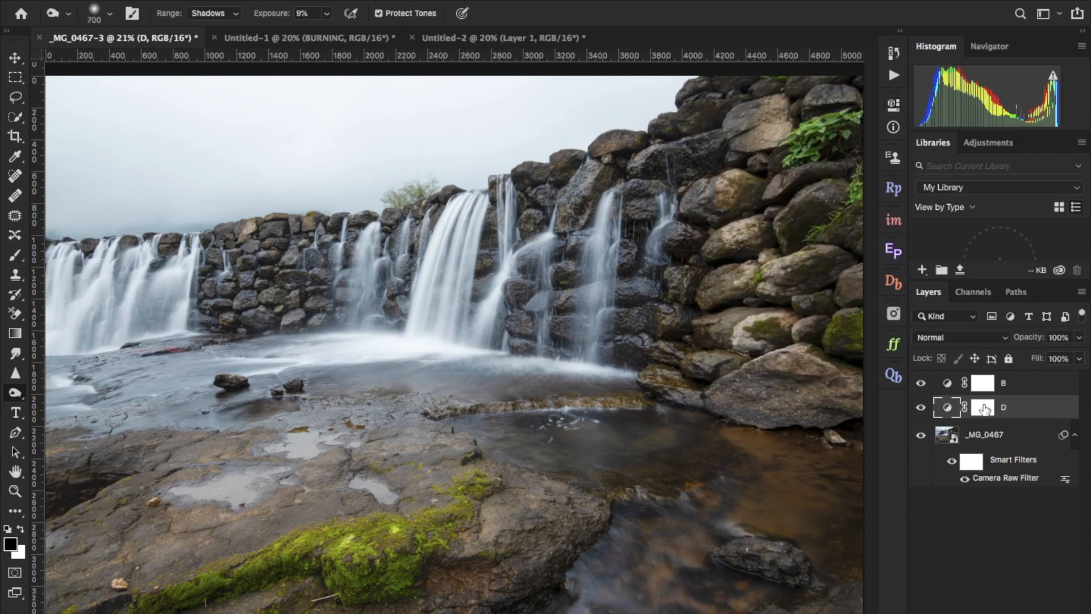
{"action": "left_click", "coordinate": [983, 407]}
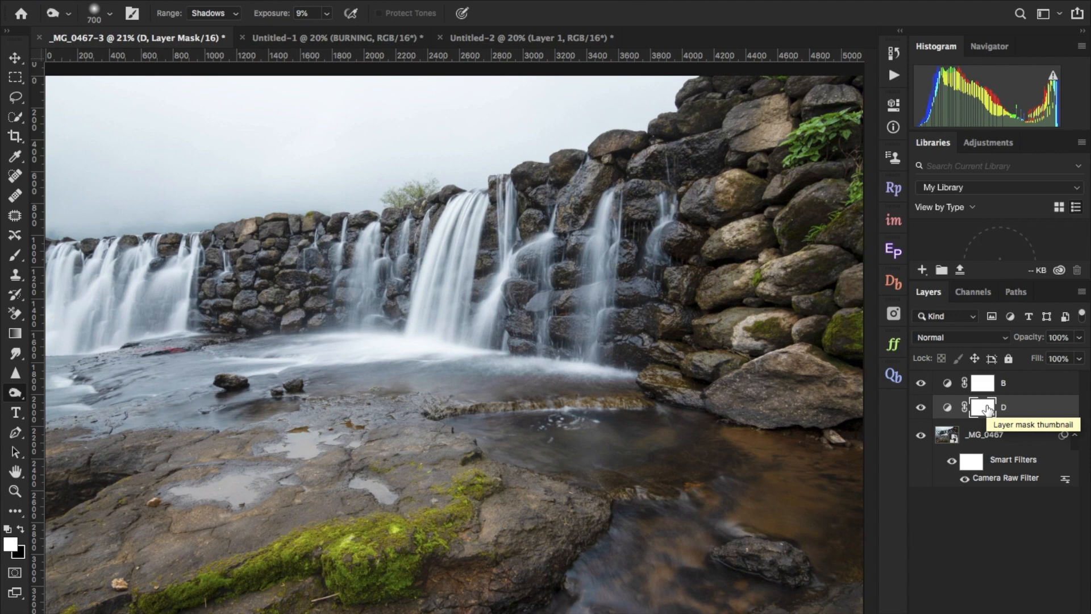
{"action": "key", "text": "super+i"}
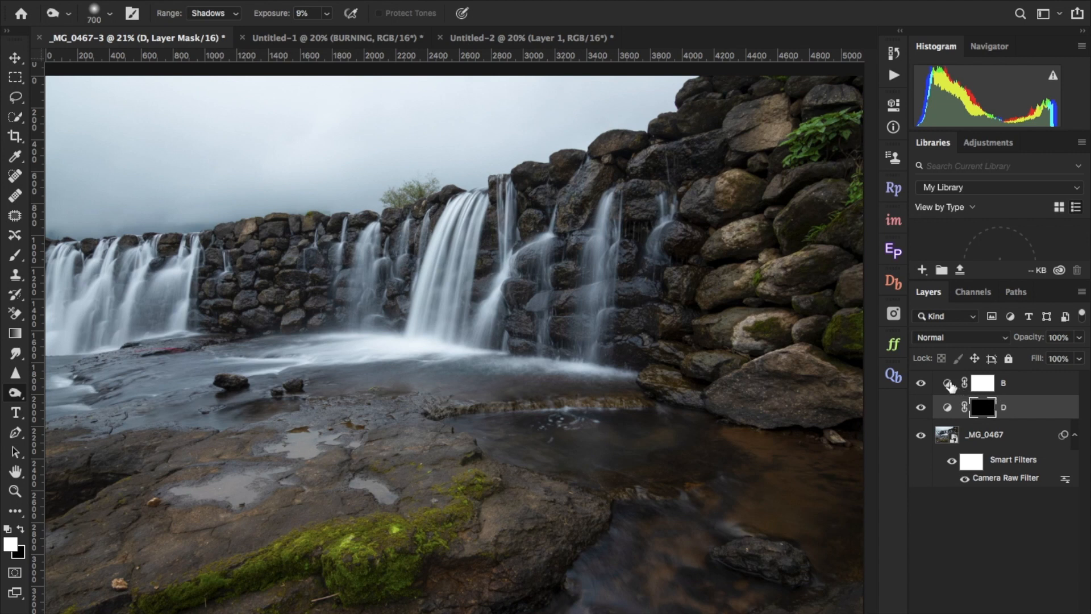
- Darken the B layer's curve with a midtone point at input 137, output 95, and invert its layer mask to black
{"action": "left_click", "coordinate": [1005, 386]}
{"action": "double_click", "coordinate": [947, 385]}
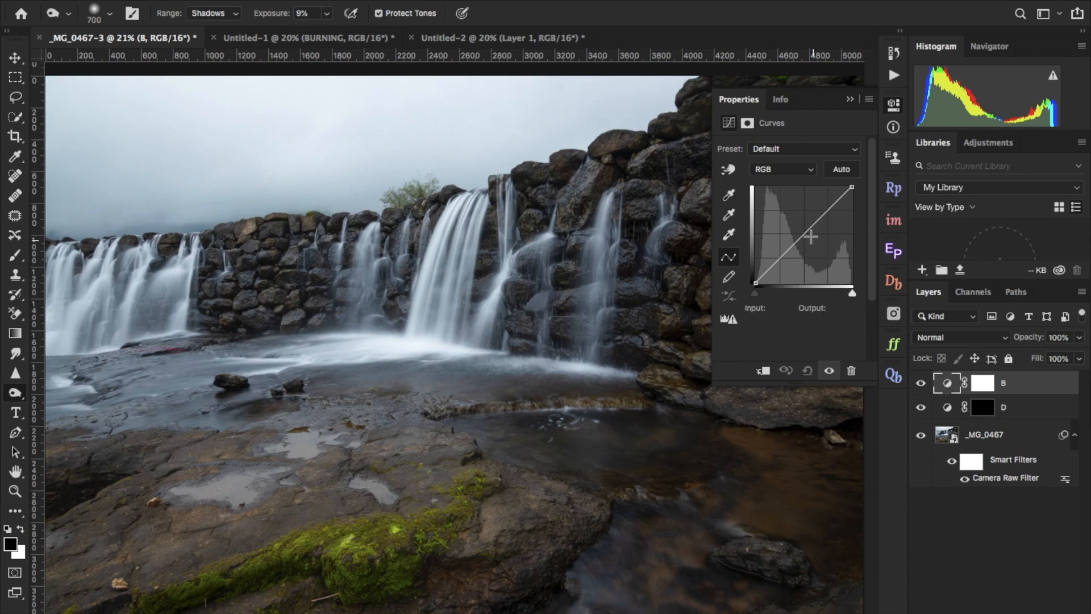
{"action": "left_click_drag", "start_coordinate": [807, 232], "coordinate": [809, 251]}
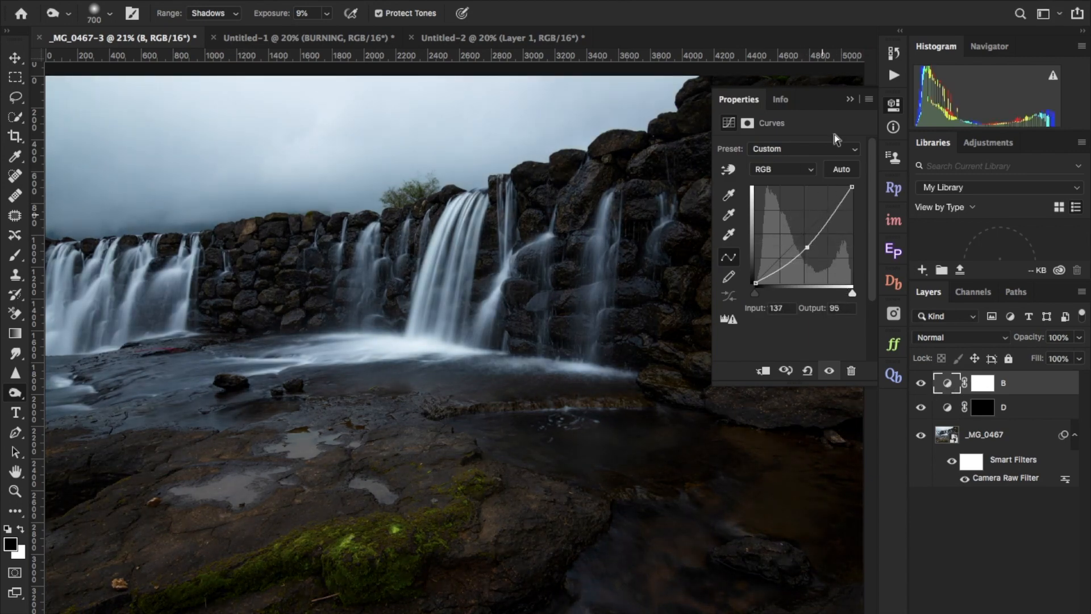
{"action": "left_click", "coordinate": [850, 99]}
{"action": "left_click", "coordinate": [987, 386]}
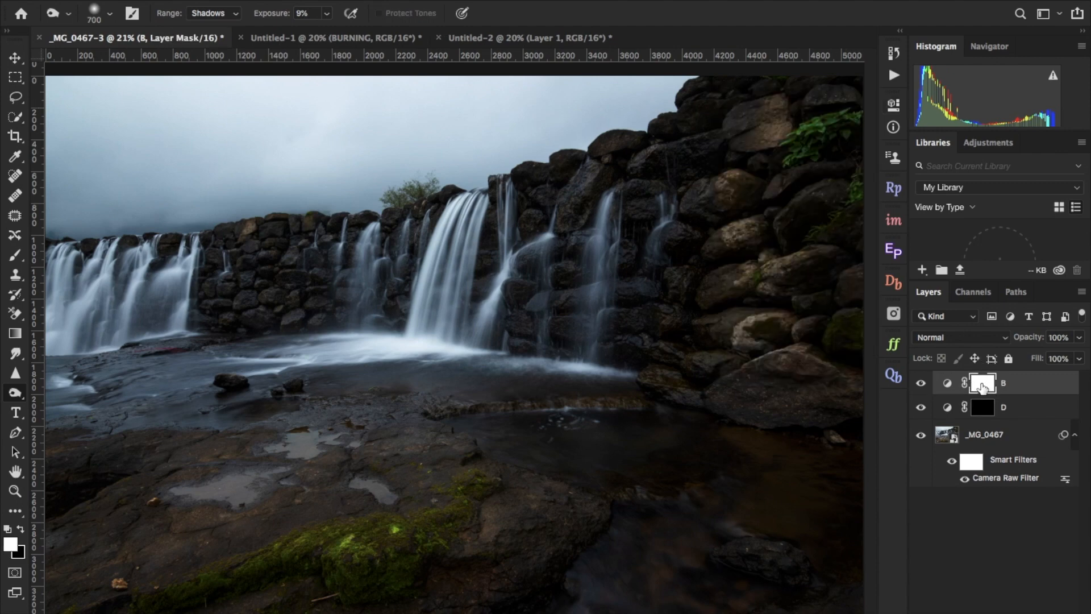
{"action": "key", "text": "ctrl+i"}
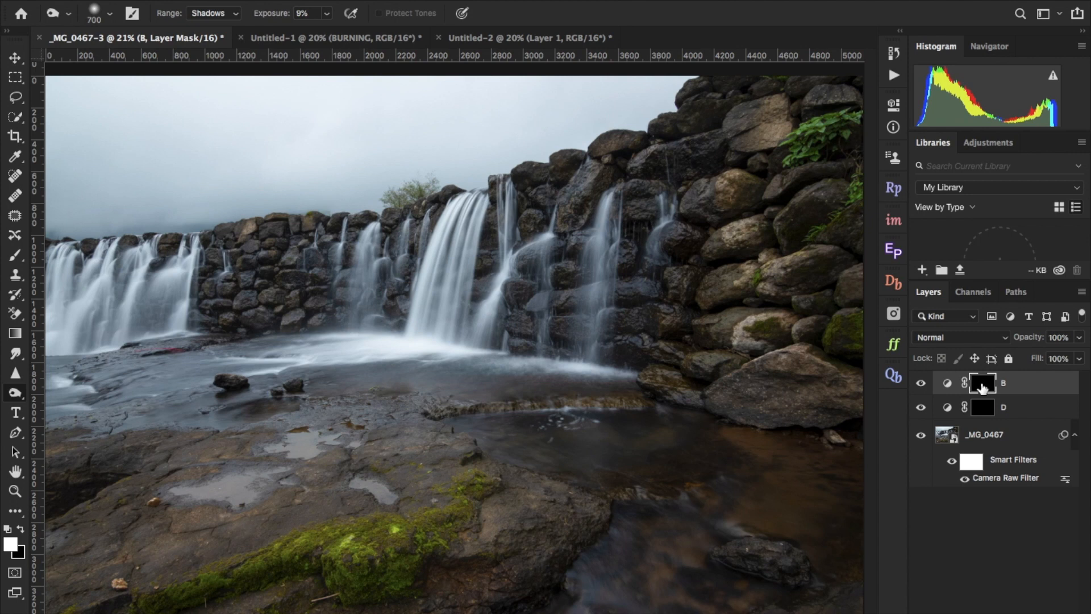
- Group the B and D curves layers and expand the group to show both
{"action": "left_click", "coordinate": [922, 383]}
{"action": "left_click", "coordinate": [923, 404]}
{"action": "left_click", "coordinate": [921, 383]}
{"action": "left_click", "coordinate": [921, 405]}
{"action": "left_click", "coordinate": [1044, 407], "text": "shift"}
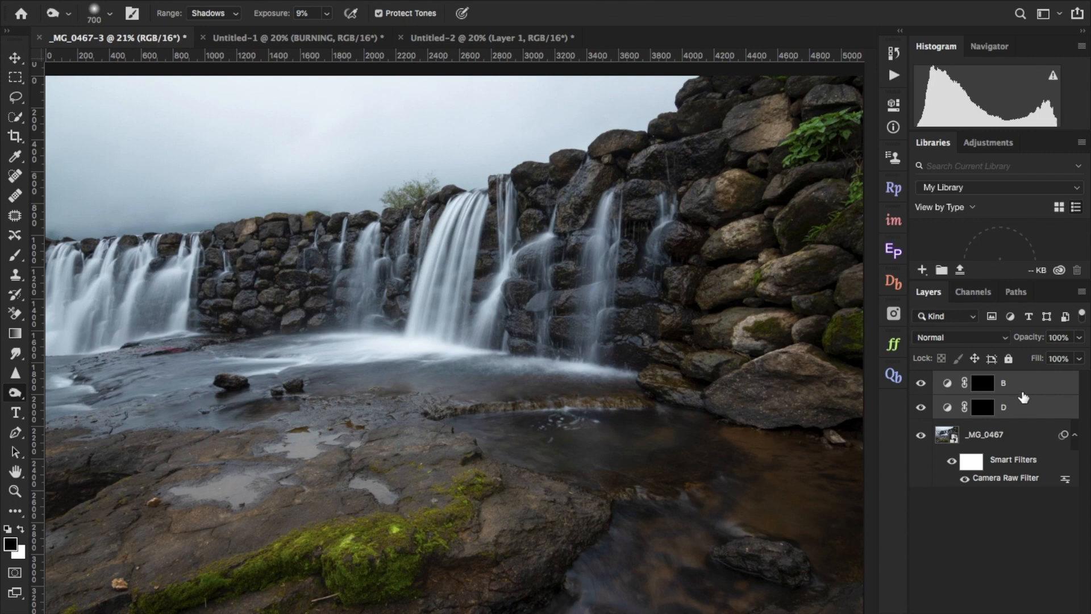
{"action": "right_click", "coordinate": [1023, 396]}
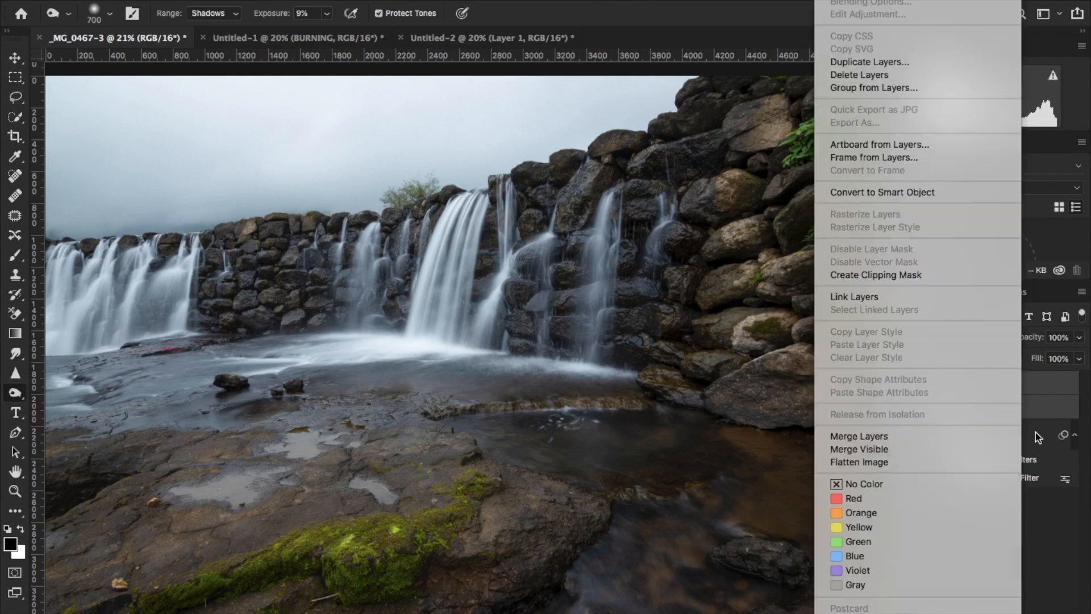
{"action": "left_click", "coordinate": [1060, 529]}
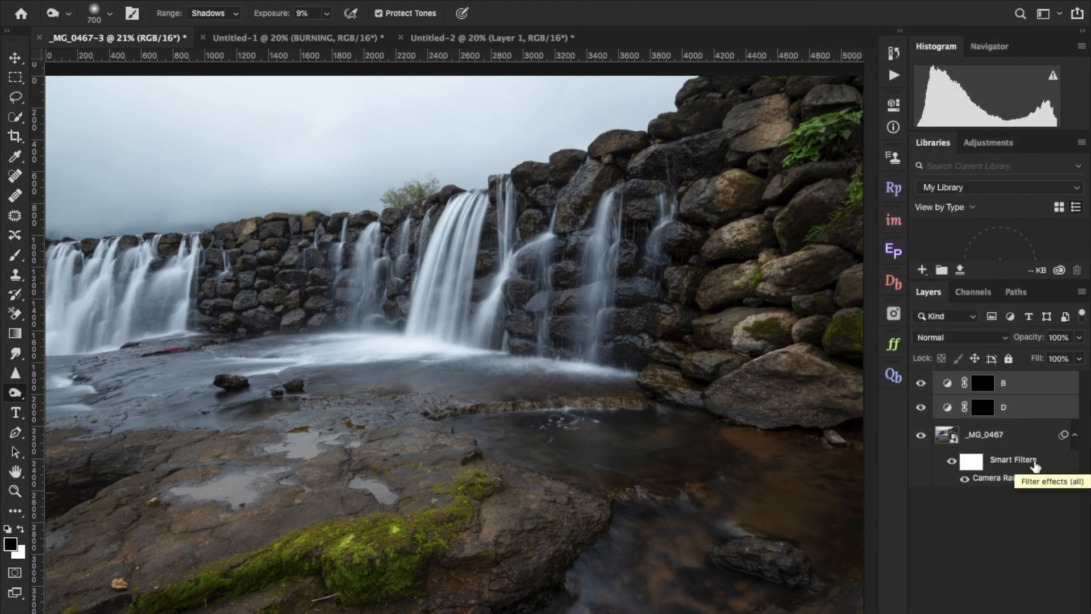
{"action": "key", "text": "super+g"}
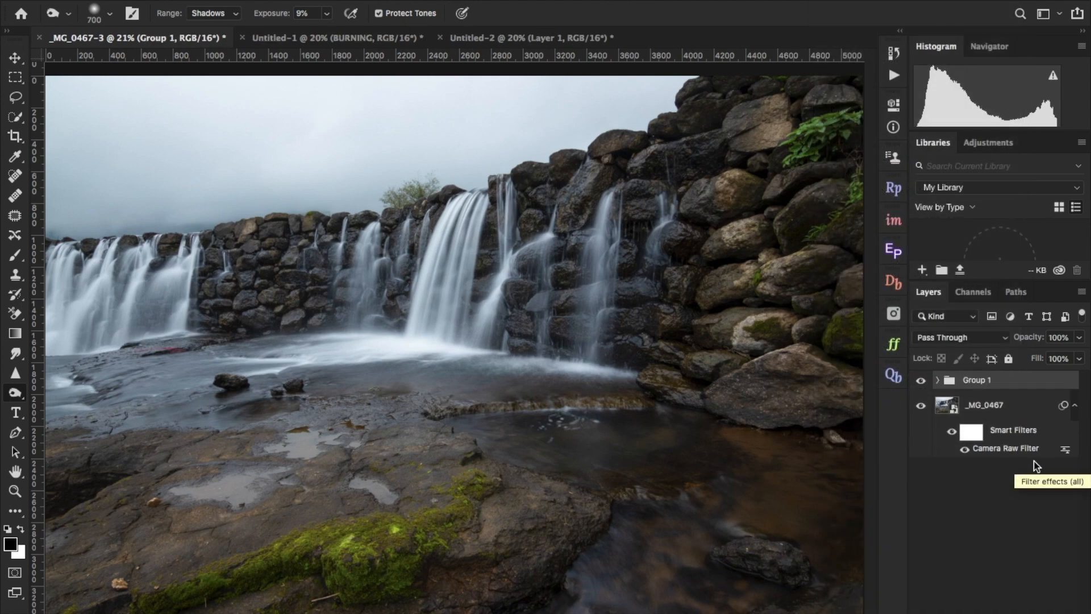
{"action": "left_click", "coordinate": [938, 381]}
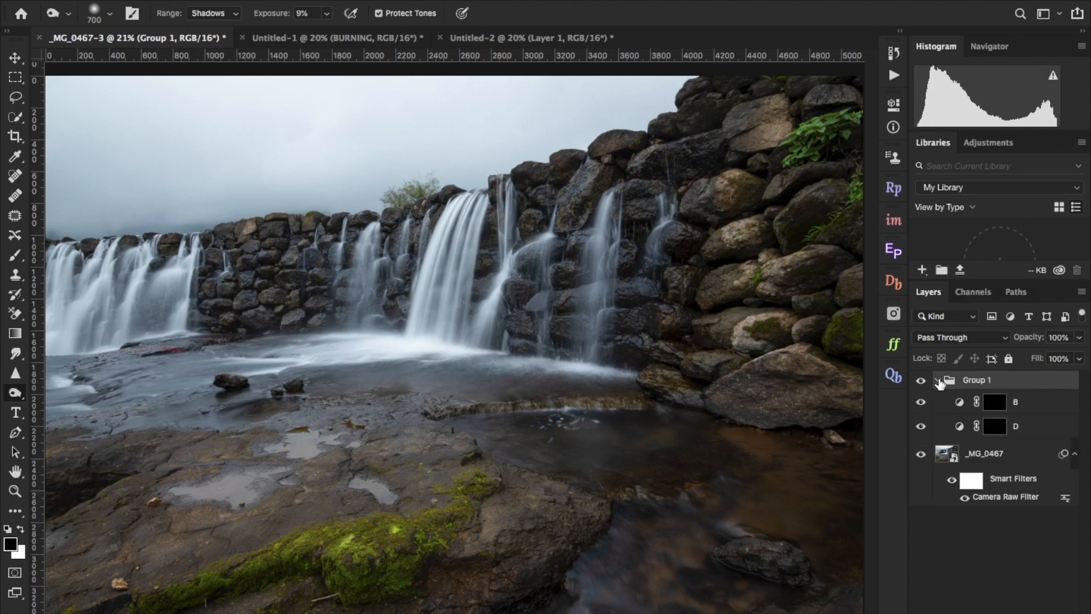
- Paint white on D's layer mask over the mossy foreground, stone wall and large rocks, using a brush at 16% opacity and 30% flow
{"action": "left_click", "coordinate": [994, 427]}
{"action": "key", "text": "x"}
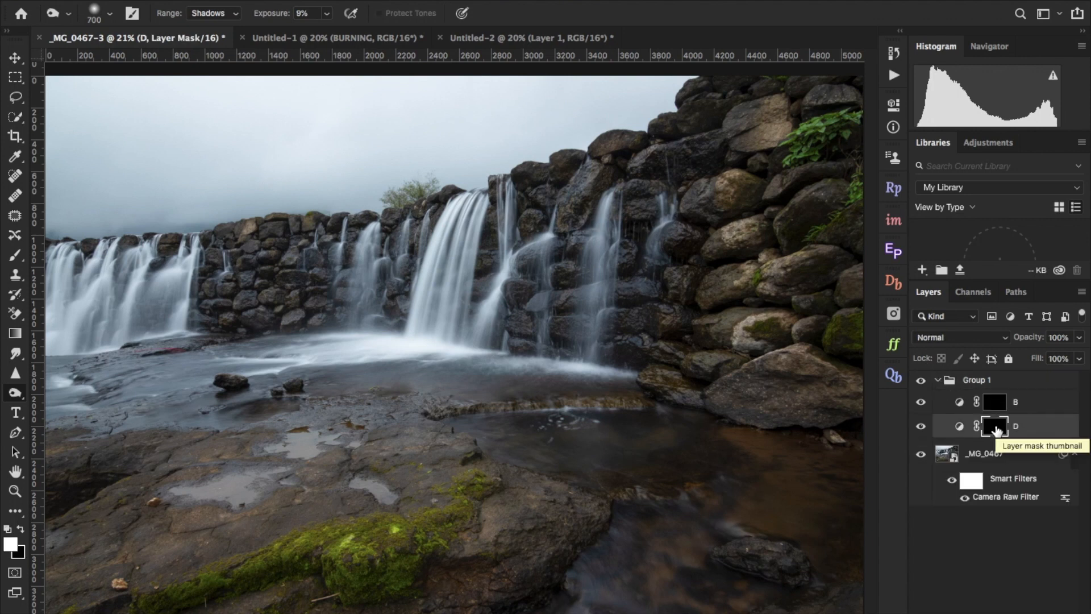
{"action": "left_click", "coordinate": [16, 259]}
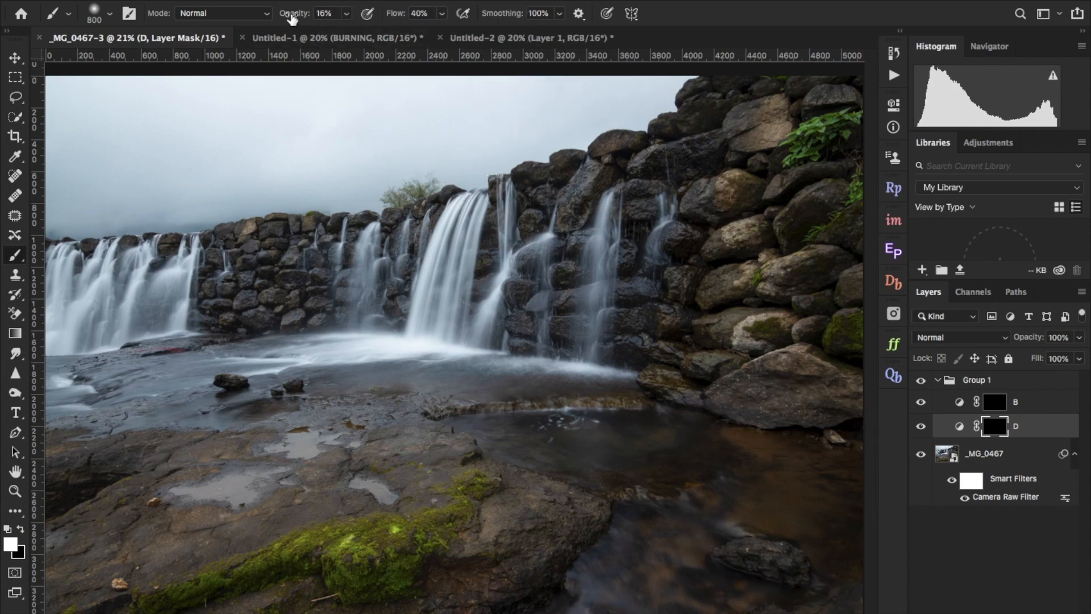
{"action": "left_click_drag", "start_coordinate": [399, 17], "coordinate": [391, 18]}
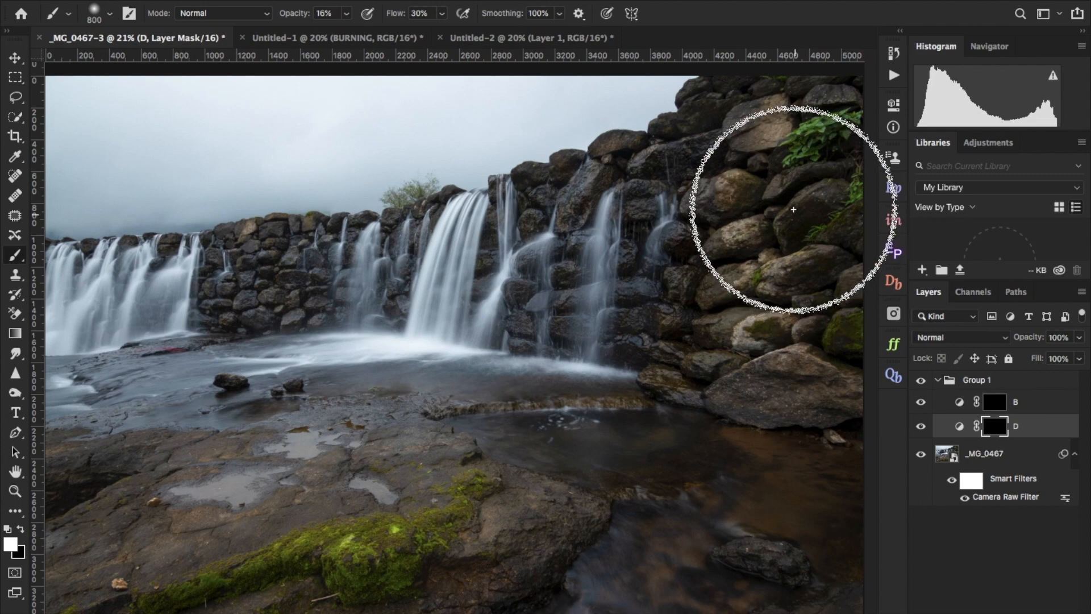
{"action": "mouse_move", "coordinate": [624, 577]}
{"action": "left_mouse_down"}
{"action": "mouse_move", "coordinate": [439, 517]}
{"action": "mouse_move", "coordinate": [317, 552]}
{"action": "mouse_move", "coordinate": [474, 563]}
{"action": "mouse_move", "coordinate": [333, 523]}
{"action": "mouse_move", "coordinate": [419, 519]}
{"action": "mouse_move", "coordinate": [377, 523]}
{"action": "mouse_move", "coordinate": [666, 566]}
{"action": "mouse_move", "coordinate": [511, 537]}
{"action": "mouse_move", "coordinate": [776, 141]}
{"action": "mouse_move", "coordinate": [754, 372]}
{"action": "mouse_move", "coordinate": [664, 326]}
{"action": "mouse_move", "coordinate": [632, 284]}
{"action": "mouse_move", "coordinate": [784, 152]}
{"action": "mouse_move", "coordinate": [799, 270]}
{"action": "mouse_move", "coordinate": [741, 308]}
{"action": "left_mouse_up"}
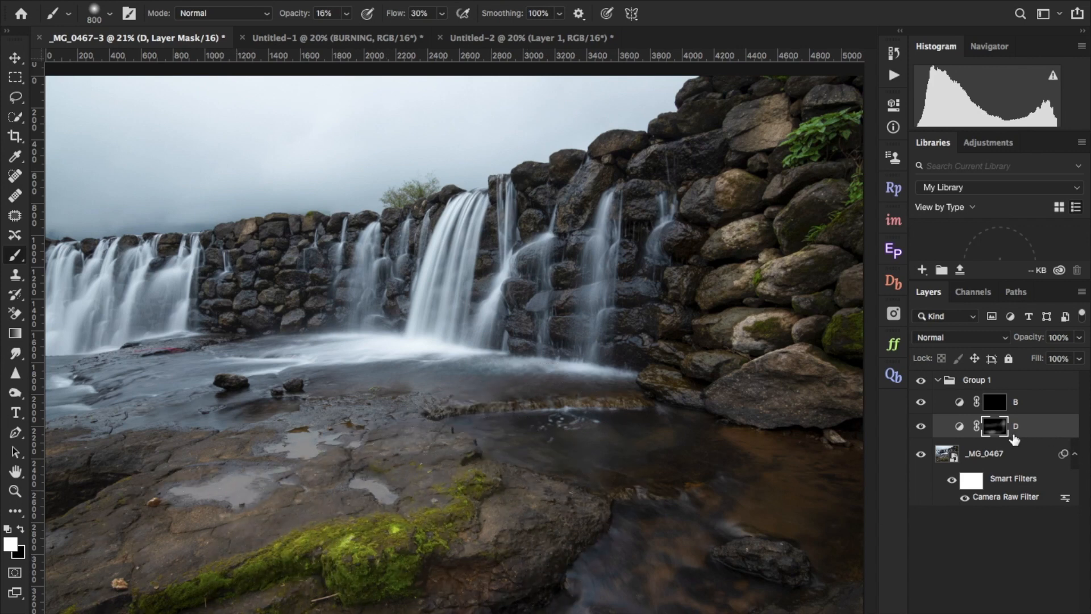
- Inspect D's painted layer mask on its own and return to the photo with the mask selected
{"action": "left_click", "coordinate": [991, 433], "text": "alt"}
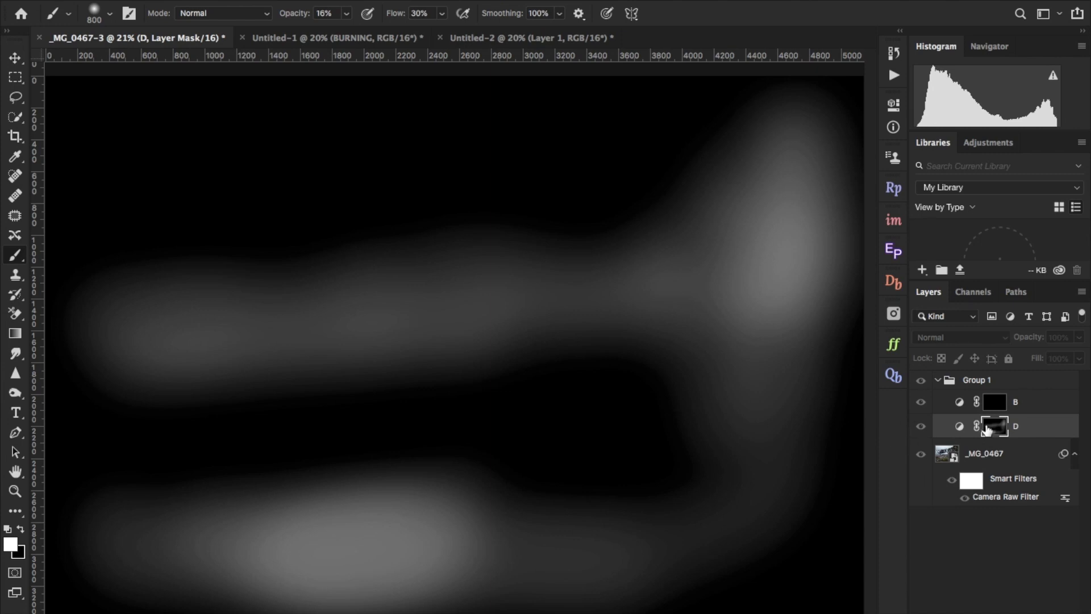
{"action": "left_click", "coordinate": [960, 427]}
{"action": "left_click", "coordinate": [994, 428]}
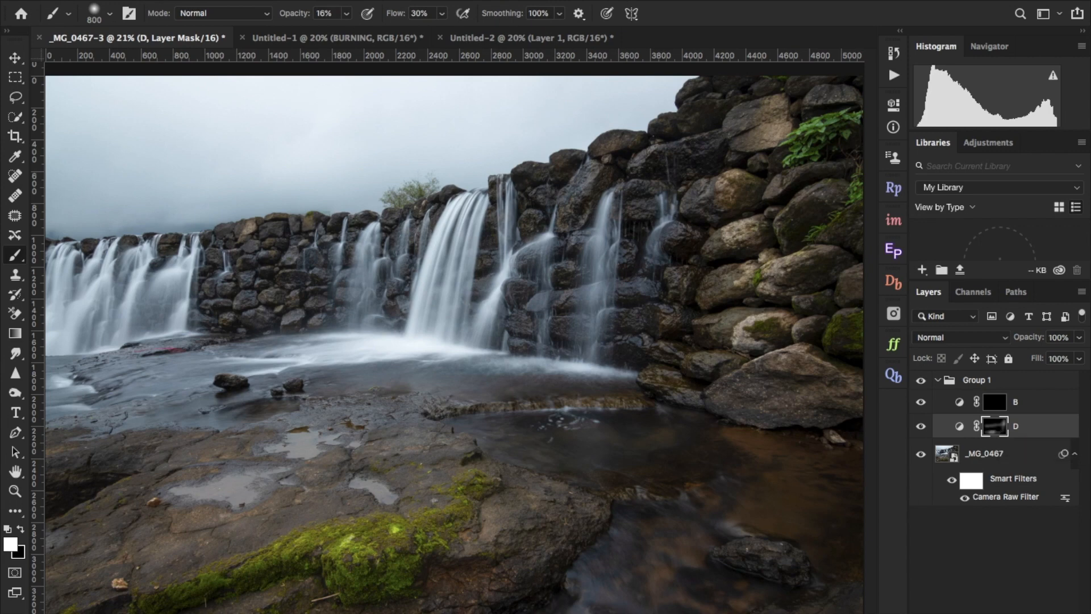
- Apply a Gaussian Blur to D's layer mask, lowering the radius slightly, to soften the painted strokes
{"action": "left_click", "coordinate": [371, 1]}
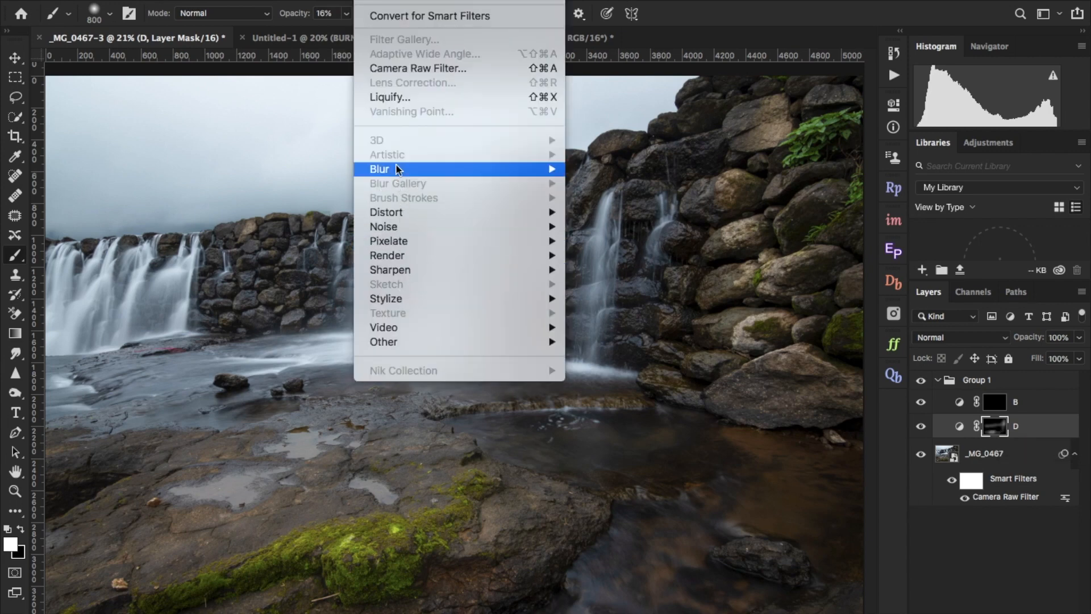
{"action": "mouse_move", "coordinate": [459, 174]}
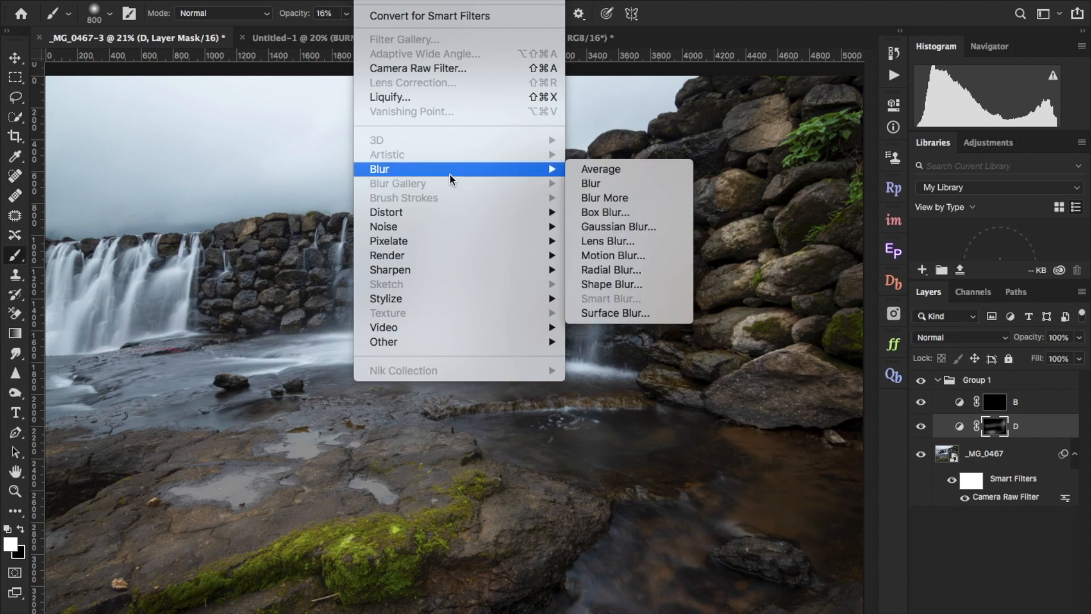
{"action": "left_click", "coordinate": [619, 226]}
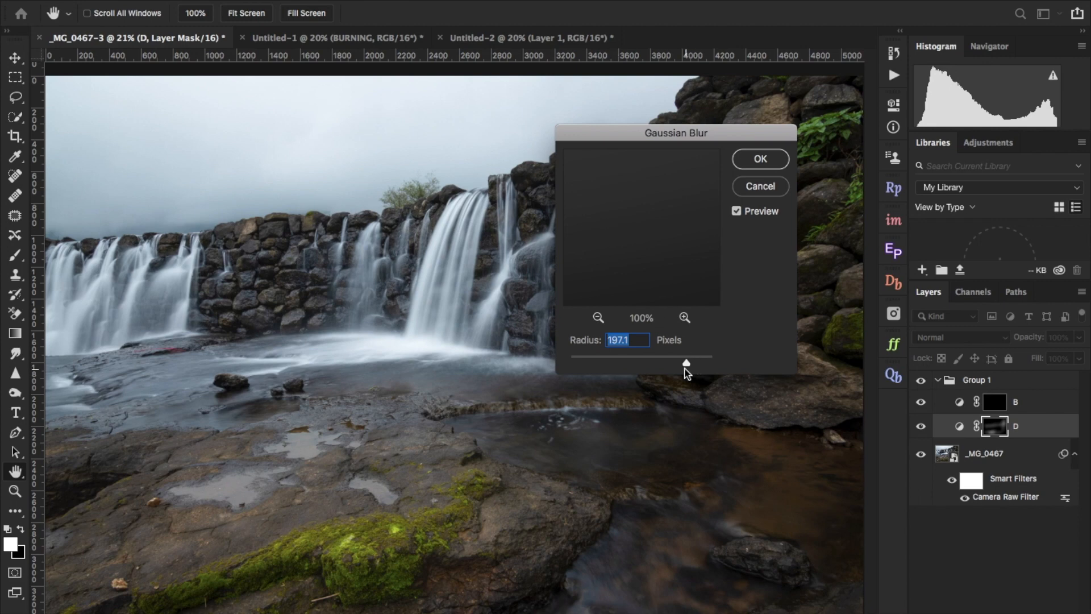
{"action": "left_click_drag", "start_coordinate": [687, 363], "coordinate": [677, 364]}
{"action": "left_click", "coordinate": [761, 160]}
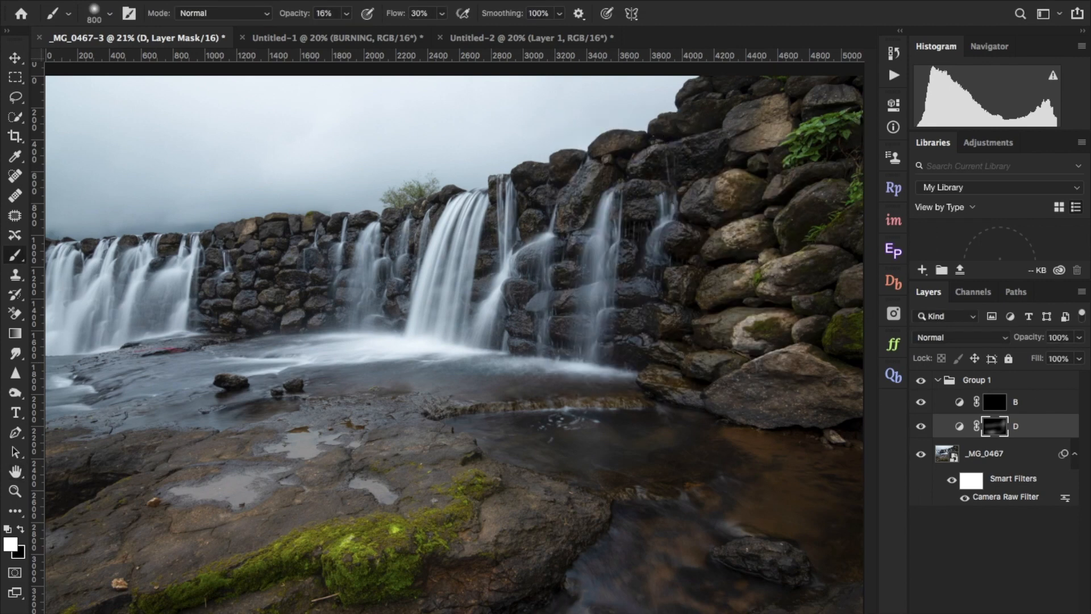
- Inspect D's blurred mask on its own, return to the photo, and compare it with the D layer hidden and shown
{"action": "left_click", "coordinate": [993, 432], "text": "alt"}
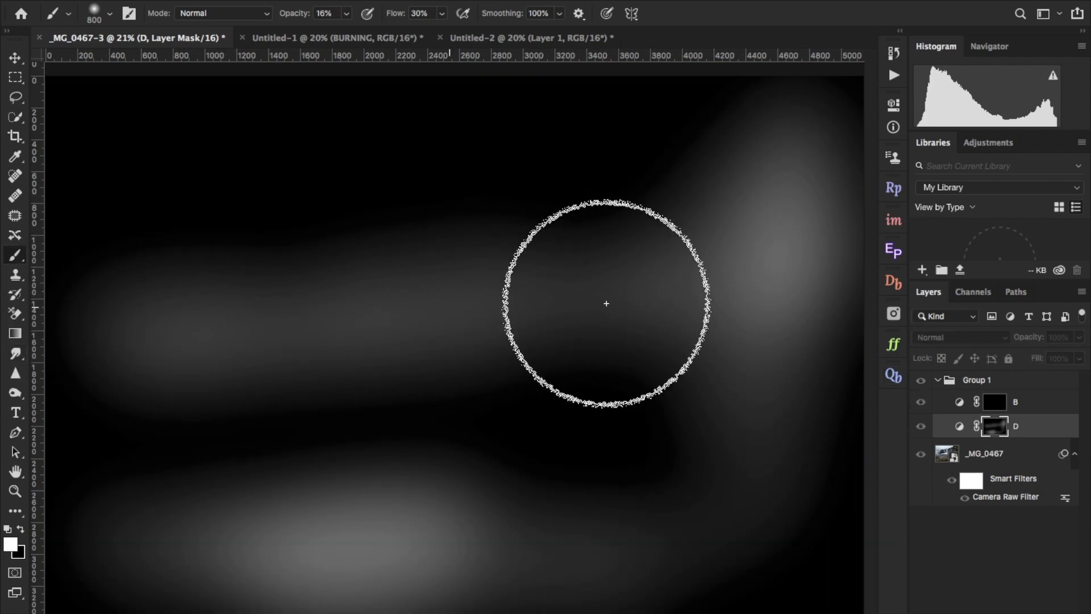
{"action": "left_click", "coordinate": [959, 427]}
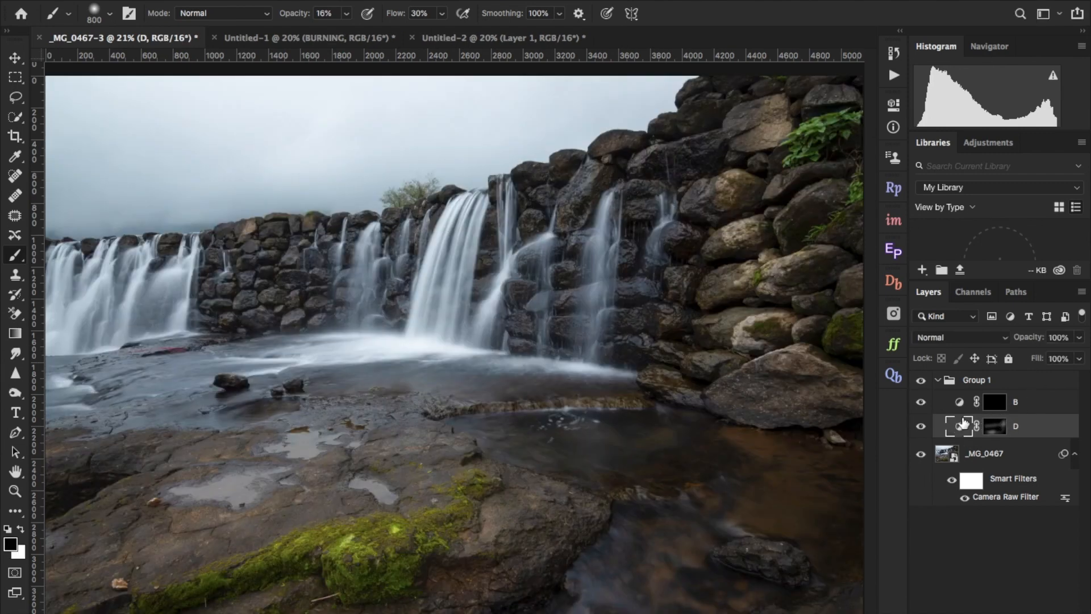
{"action": "left_click", "coordinate": [921, 427]}
{"action": "left_click", "coordinate": [922, 429]}
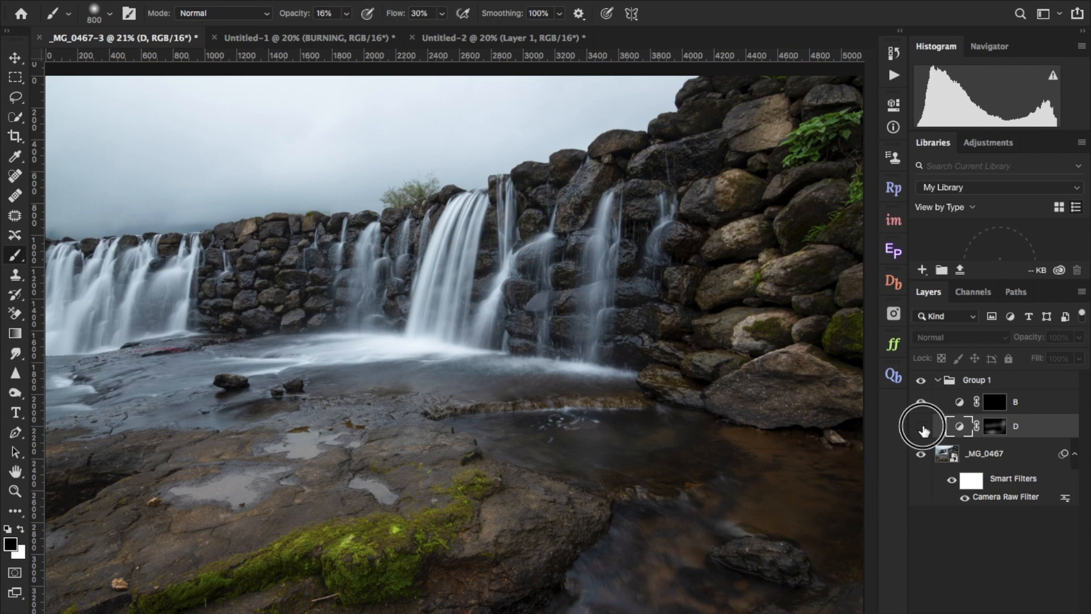
{"action": "left_click", "coordinate": [922, 429]}
{"action": "left_click", "coordinate": [921, 427]}
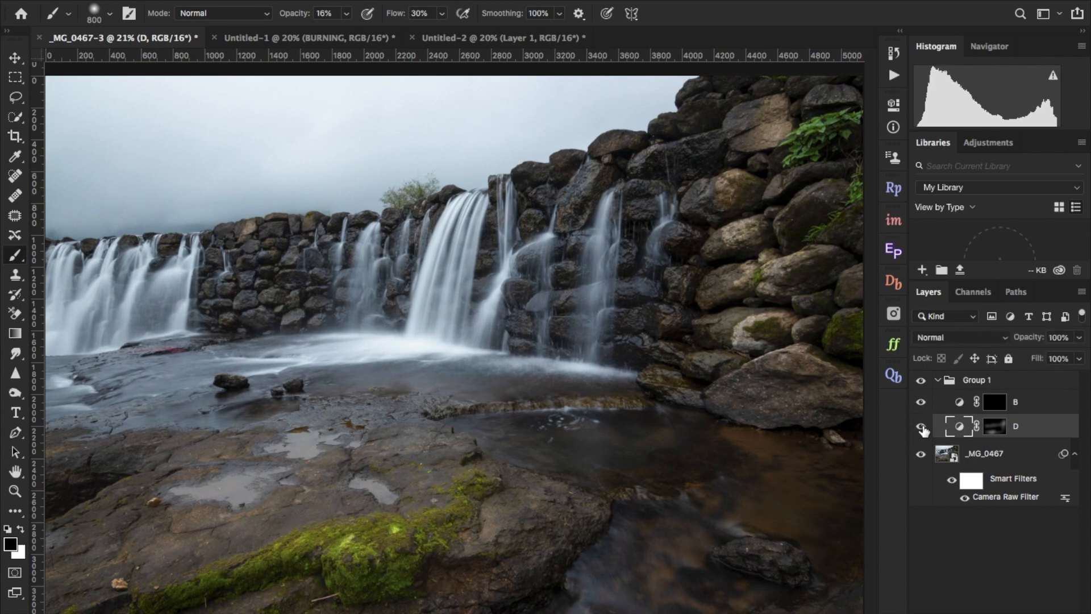
{"action": "left_click", "coordinate": [921, 427]}
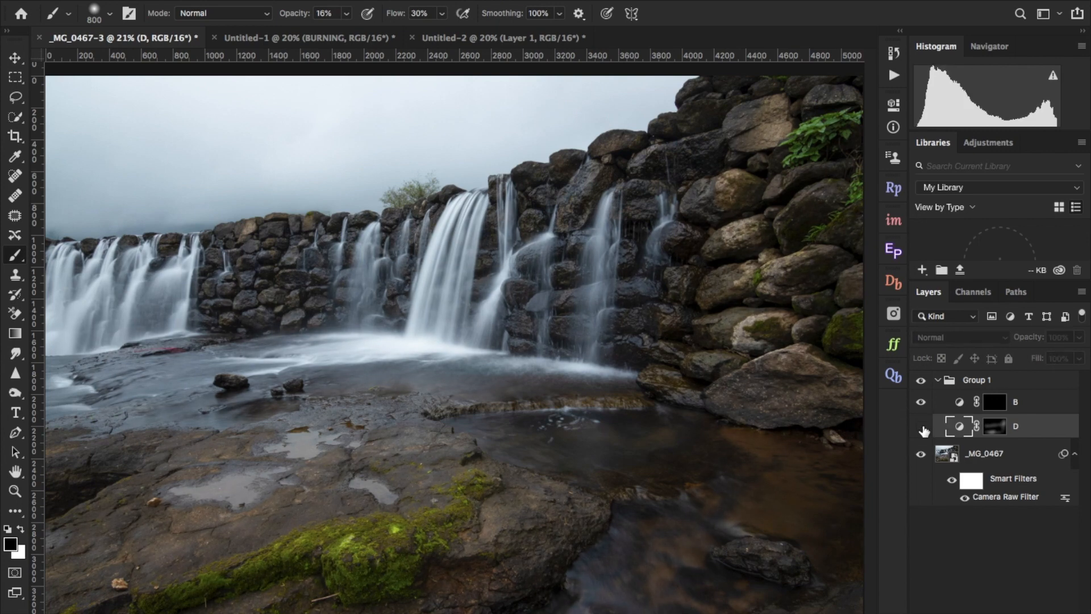
{"action": "left_click", "coordinate": [921, 427]}
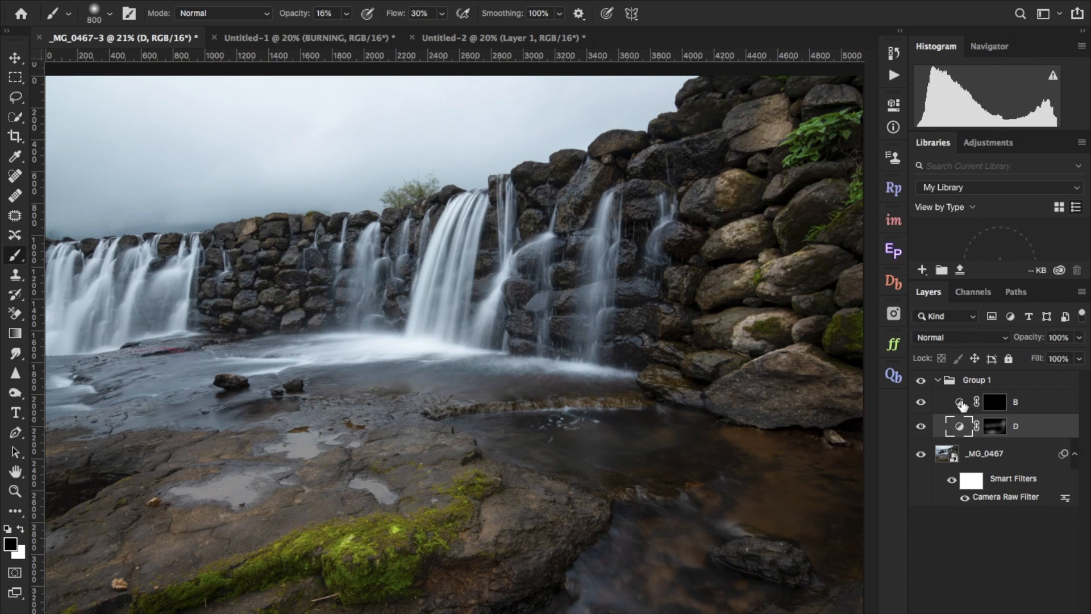
- With D hidden, paint white on B's layer mask at 25% brush opacity to darken areas including the pool, and show D again
{"action": "left_click", "coordinate": [960, 403]}
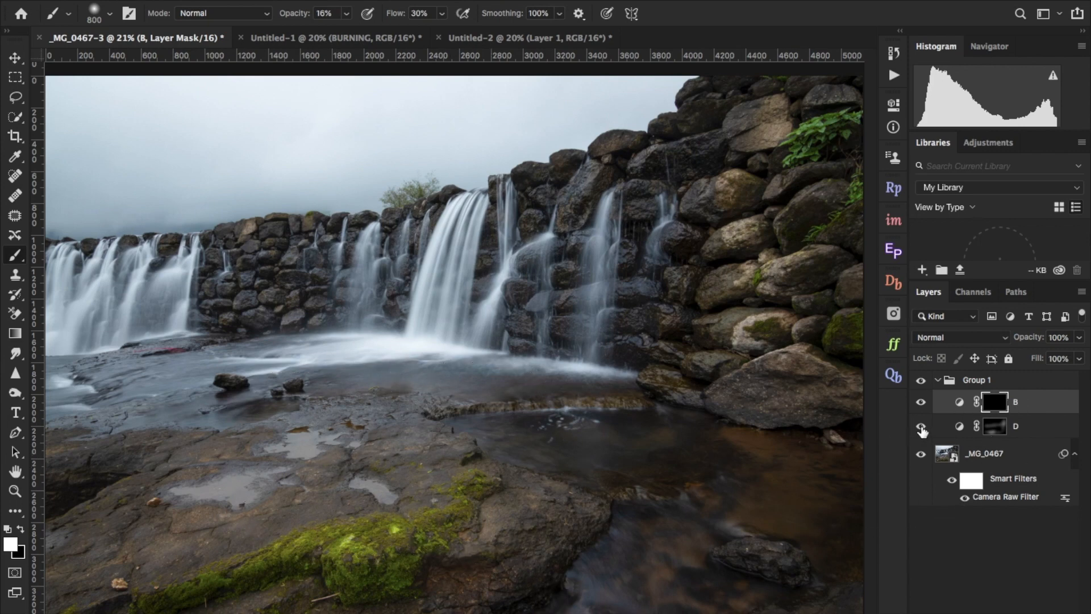
{"action": "left_click", "coordinate": [922, 427]}
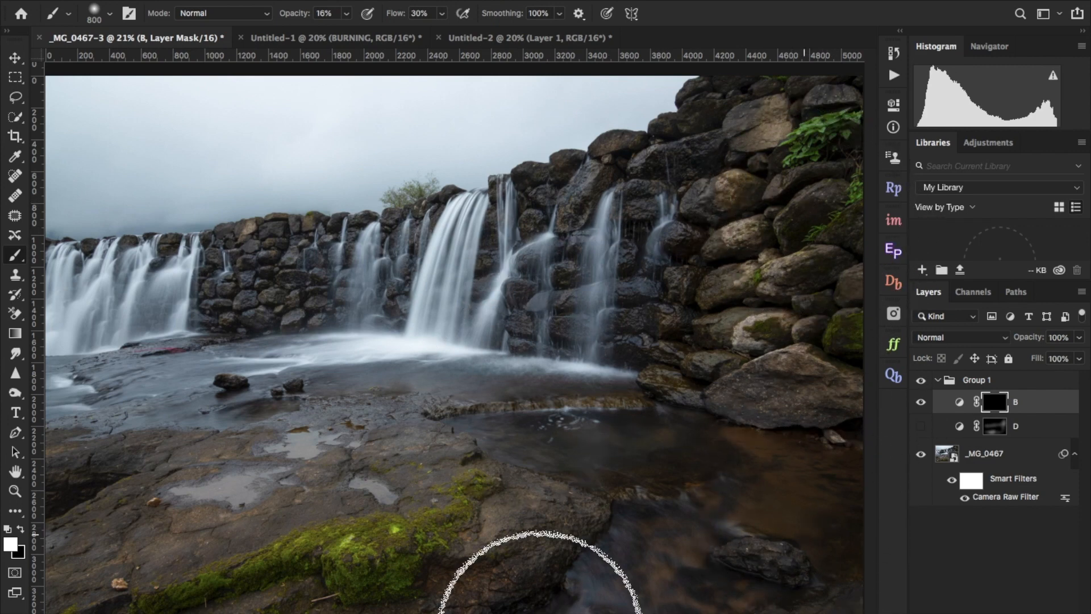
{"action": "left_click_drag", "start_coordinate": [290, 15], "coordinate": [295, 16]}
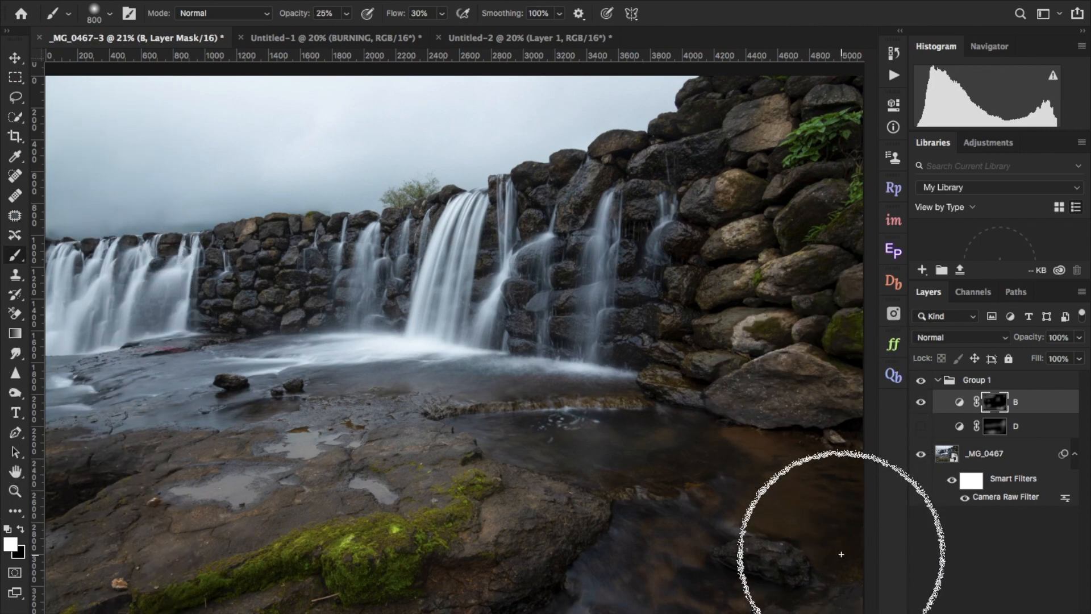
{"action": "left_click", "coordinate": [920, 427]}
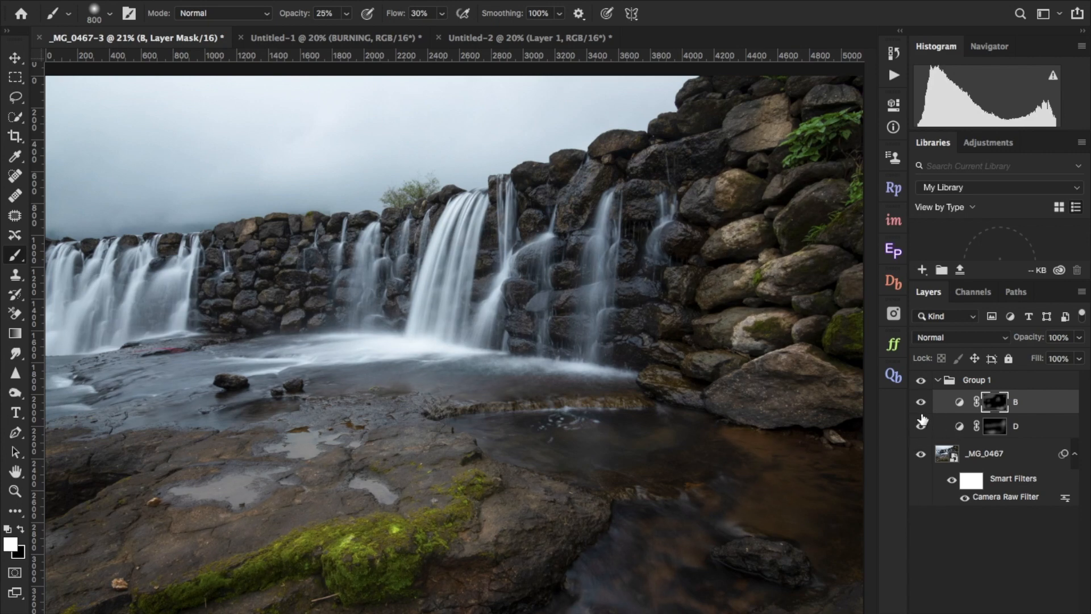
- Compare the photo with the B burning layer hidden and shown
{"action": "left_click", "coordinate": [921, 402]}
{"action": "left_click", "coordinate": [921, 403]}
{"action": "left_click", "coordinate": [921, 403]}
{"action": "left_click", "coordinate": [921, 403]}
{"action": "left_click", "coordinate": [921, 403]}
{"action": "left_click", "coordinate": [921, 403]}
- Collapse Group 1 and compare the photo with the whole dodge and burn group hidden and shown
{"action": "left_click", "coordinate": [976, 380]}
{"action": "left_click", "coordinate": [937, 380]}
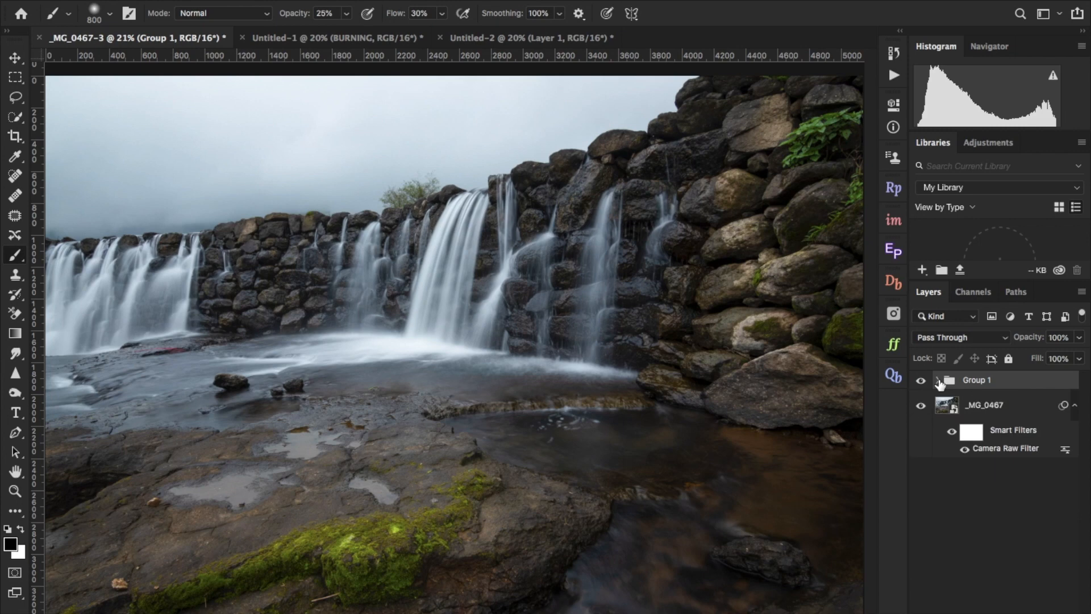
{"action": "left_click", "coordinate": [920, 382]}
{"action": "left_click", "coordinate": [921, 382]}
{"action": "left_click", "coordinate": [921, 383]}
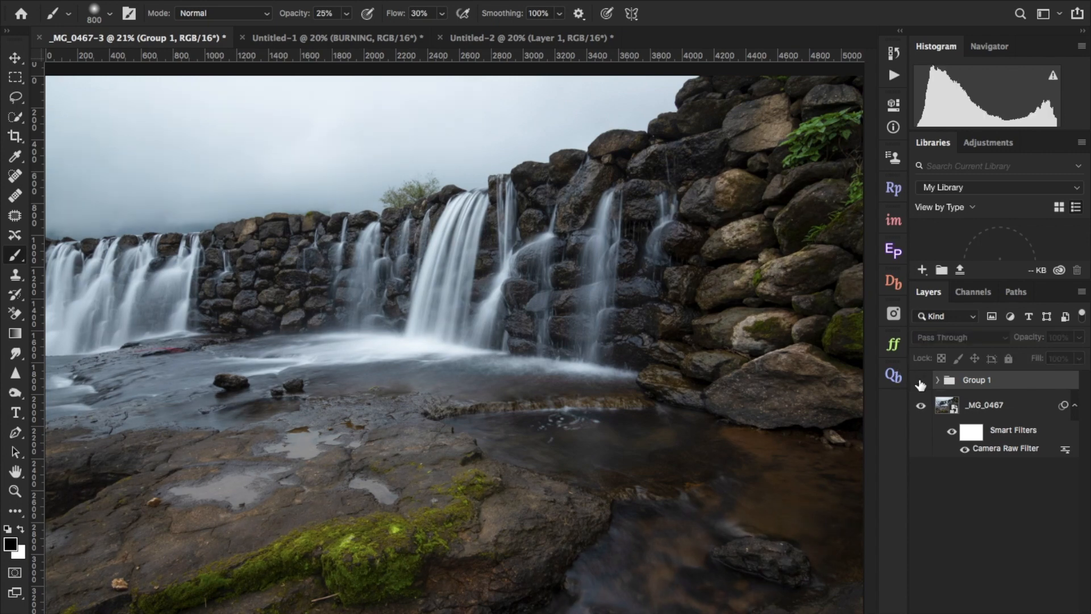
{"action": "left_click", "coordinate": [921, 382]}
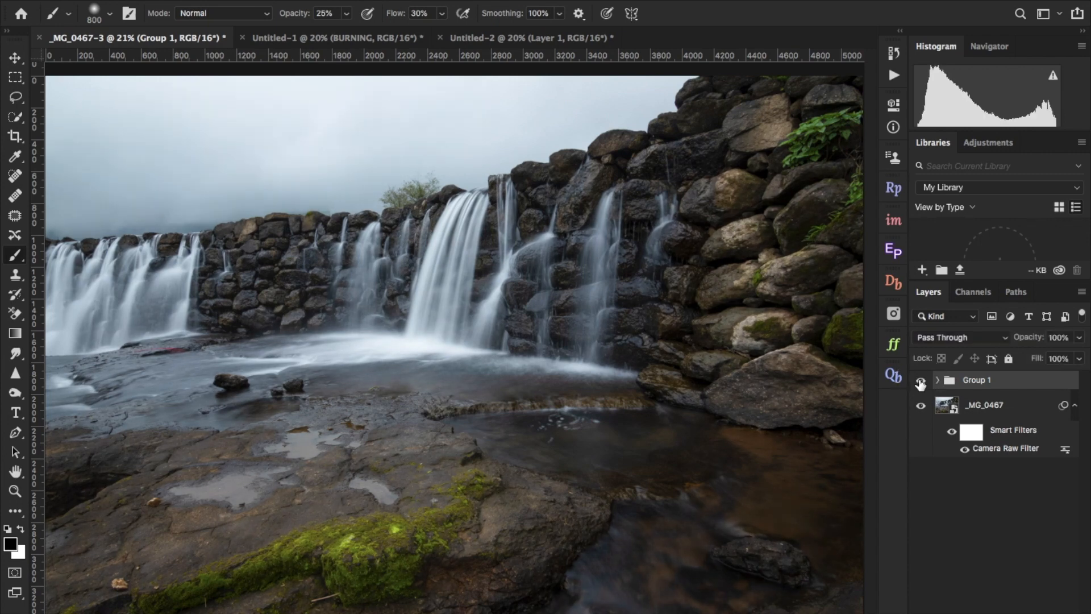
- Expand Group 1 and try adjusting the opacity of the D layer
{"action": "left_click", "coordinate": [938, 381]}
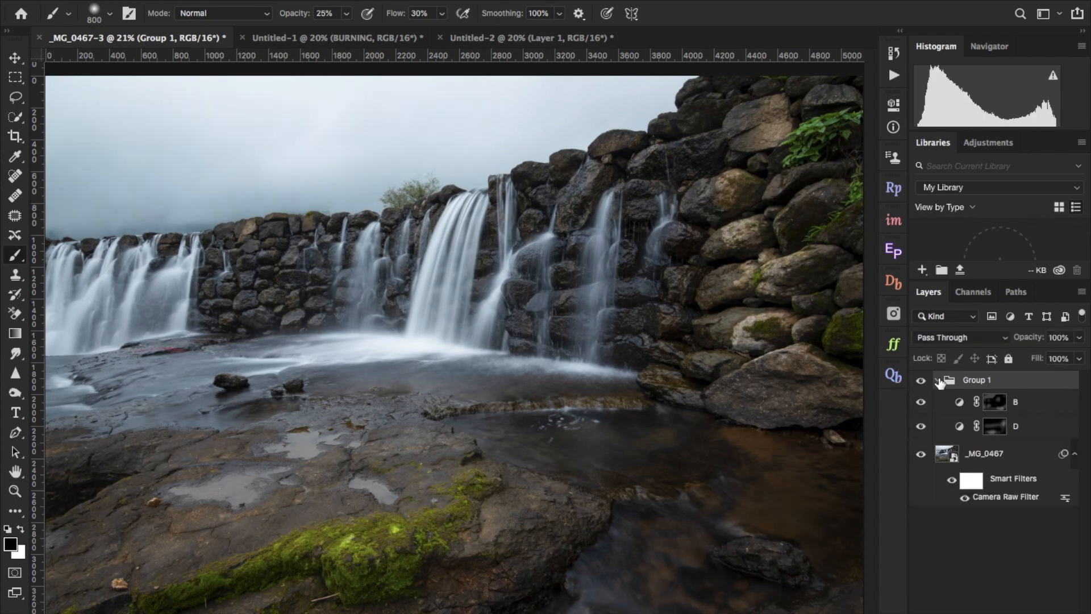
{"action": "left_click", "coordinate": [1029, 431]}
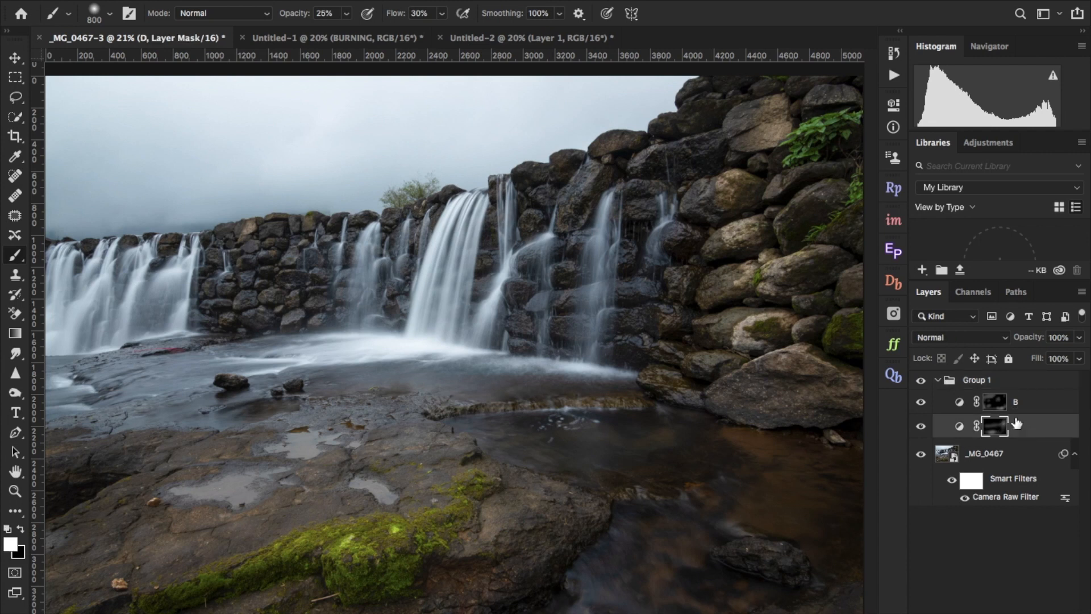
{"action": "left_click_drag", "start_coordinate": [1033, 339], "coordinate": [1071, 339]}
{"action": "left_click", "coordinate": [1037, 400]}
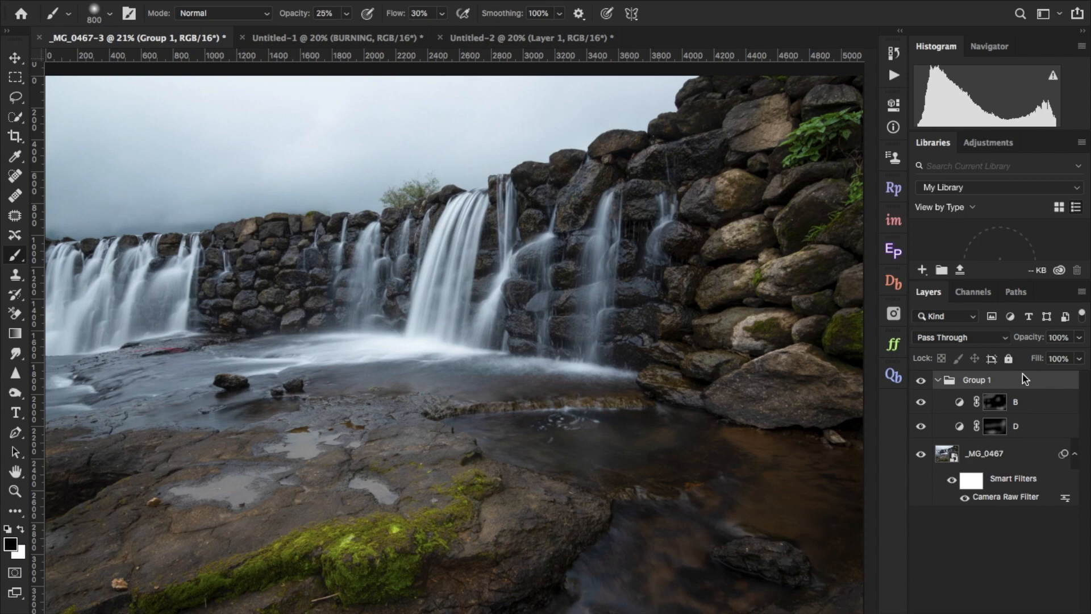
- Delete Group 1 with its curves layers and add a new empty layer above the photo
{"action": "left_click", "coordinate": [938, 380]}
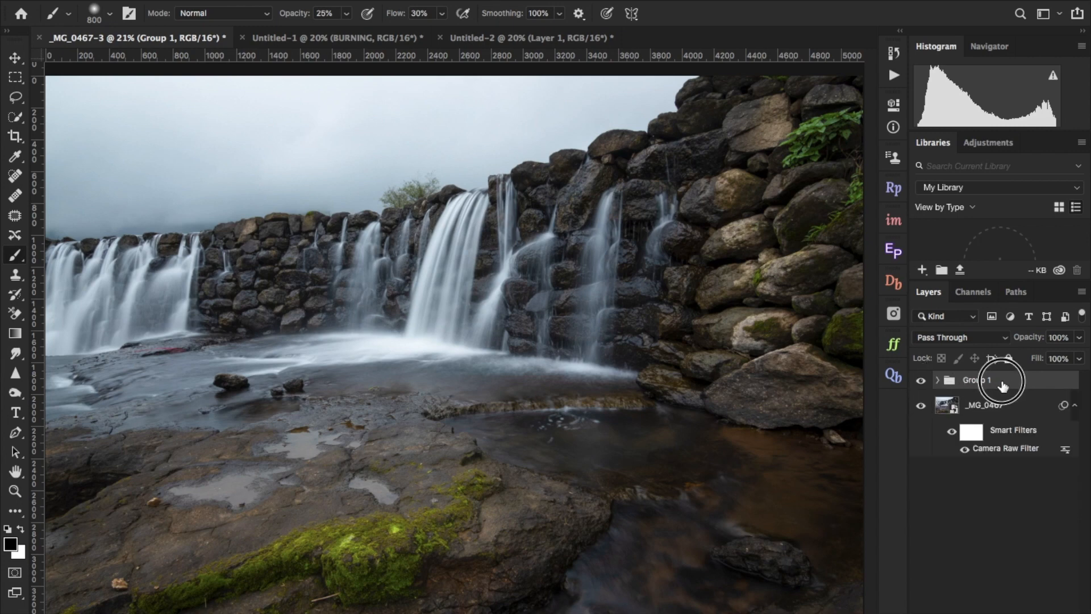
{"action": "key", "text": "Delete"}
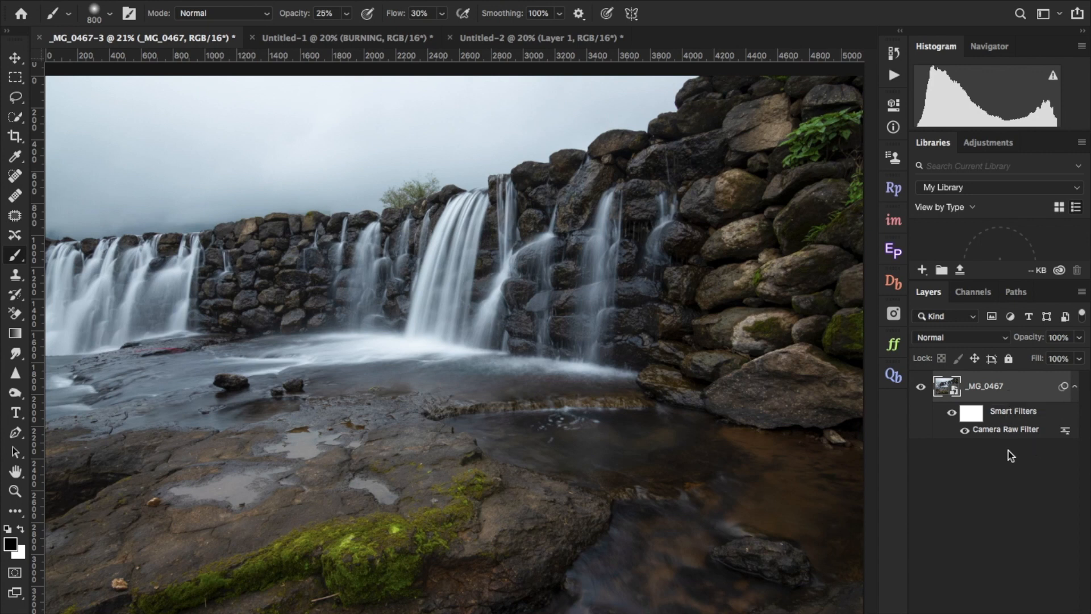
{"action": "key", "text": "ctrl+shift+alt+n"}
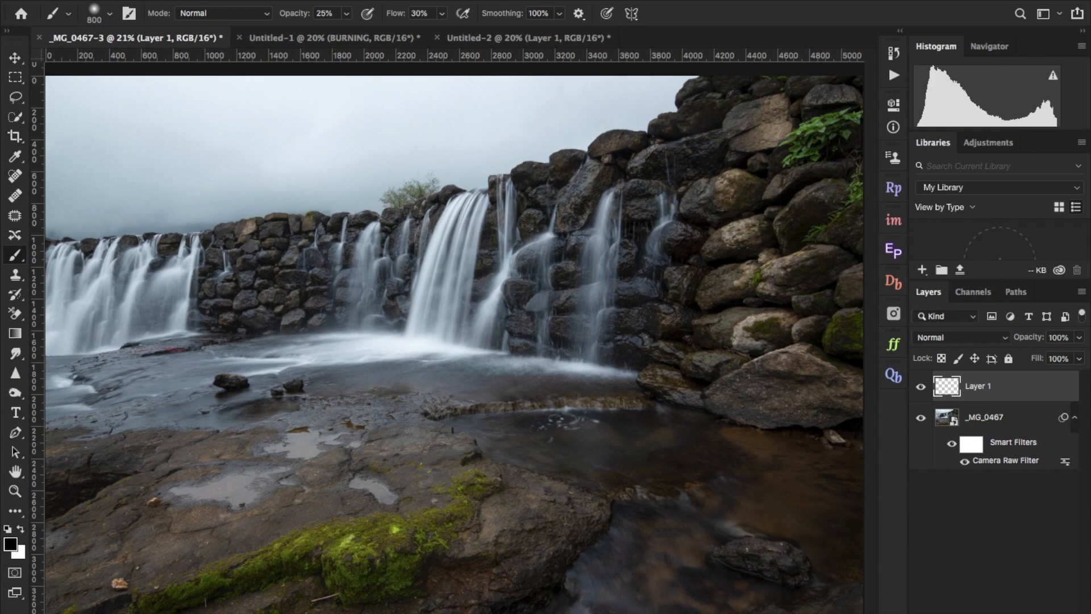
- Fill the new layer with 50% Gray at 100% opacity and set its blend mode to Overlay
{"action": "left_click", "coordinate": [171, 1]}
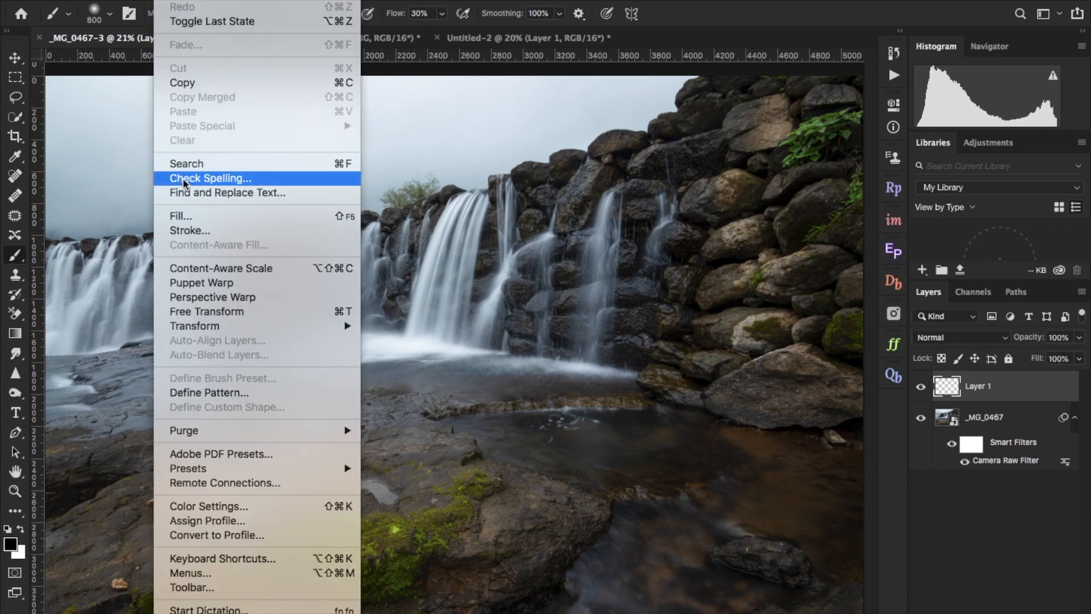
{"action": "left_click", "coordinate": [181, 215]}
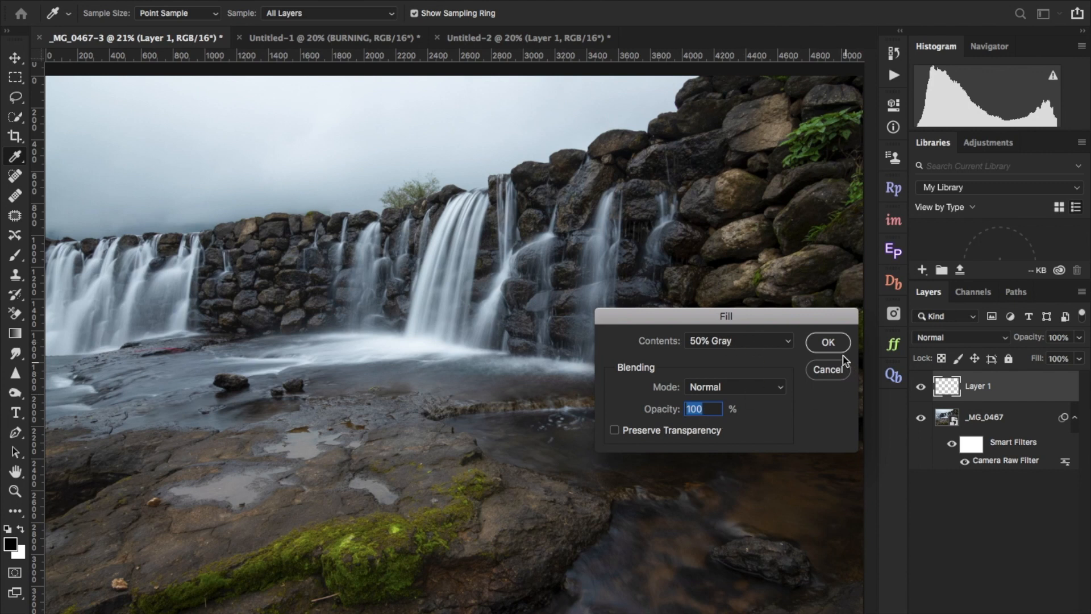
{"action": "left_click", "coordinate": [828, 342]}
{"action": "key", "text": "b"}
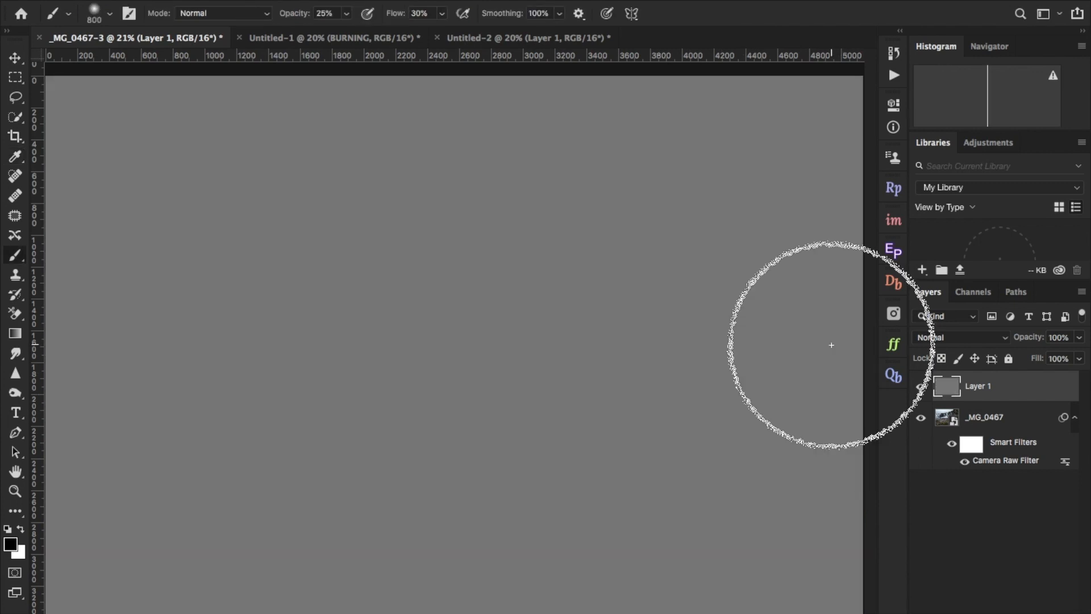
{"action": "left_click", "coordinate": [966, 341]}
{"action": "left_click", "coordinate": [965, 339]}
{"action": "left_click", "coordinate": [946, 340]}
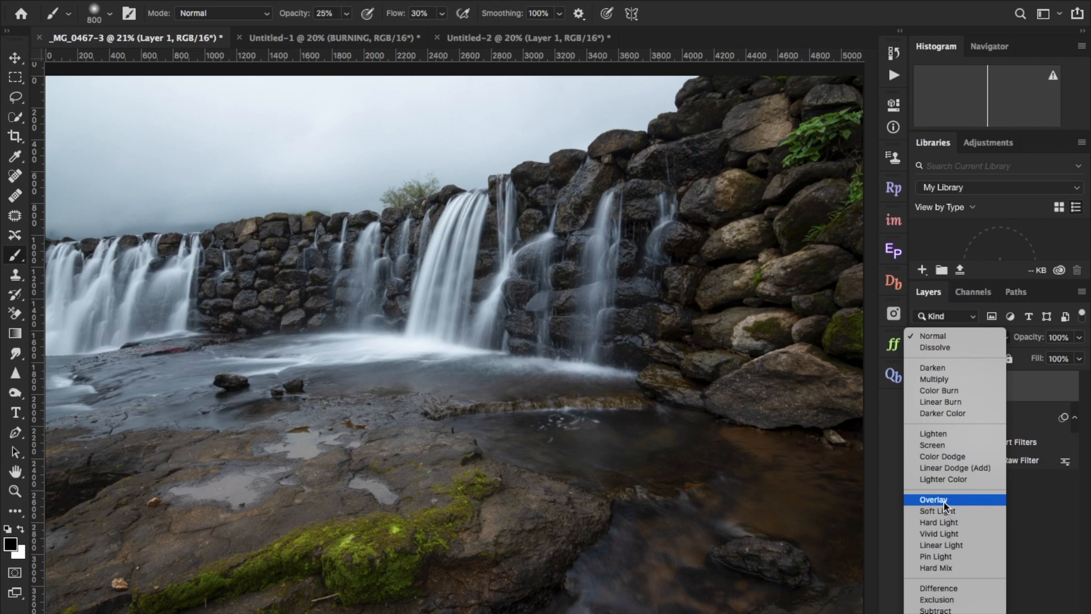
{"action": "left_click", "coordinate": [944, 500]}
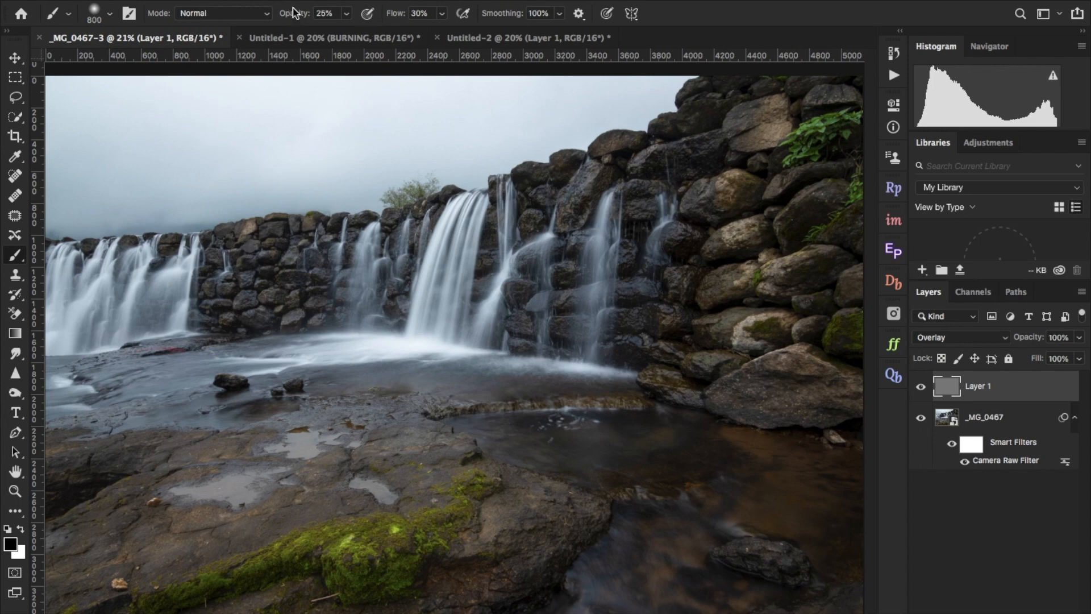
- Paint black on the gray Overlay layer at 23% brush opacity to burn the water and outer foreground, and compare with the layer hidden
{"action": "left_click_drag", "start_coordinate": [294, 18], "coordinate": [290, 18]}
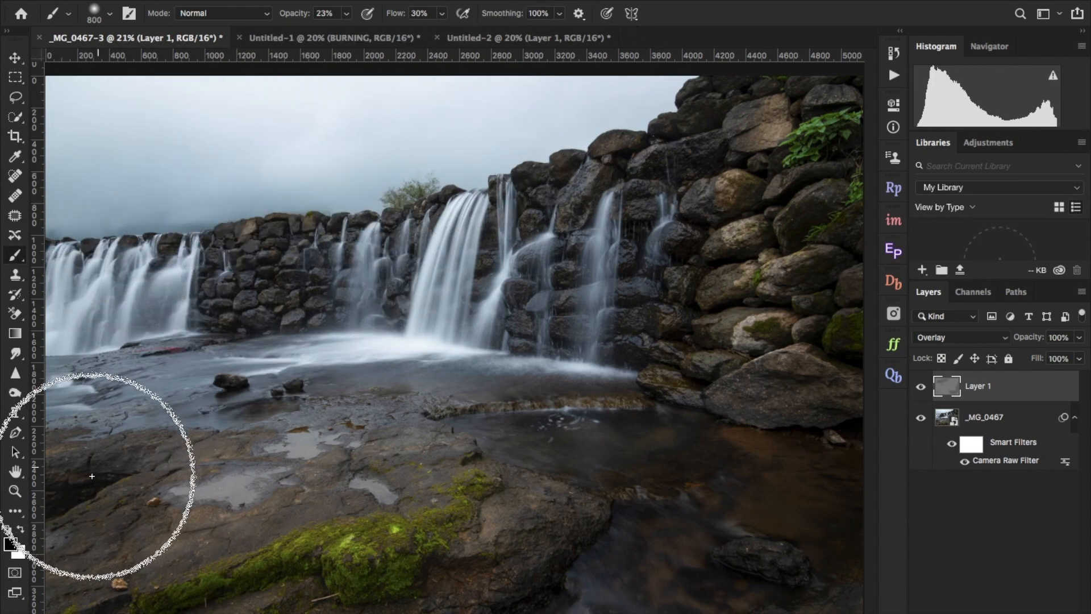
{"action": "left_click", "coordinate": [921, 388]}
{"action": "left_click", "coordinate": [921, 388]}
{"action": "left_click", "coordinate": [922, 389]}
{"action": "left_click", "coordinate": [921, 388]}
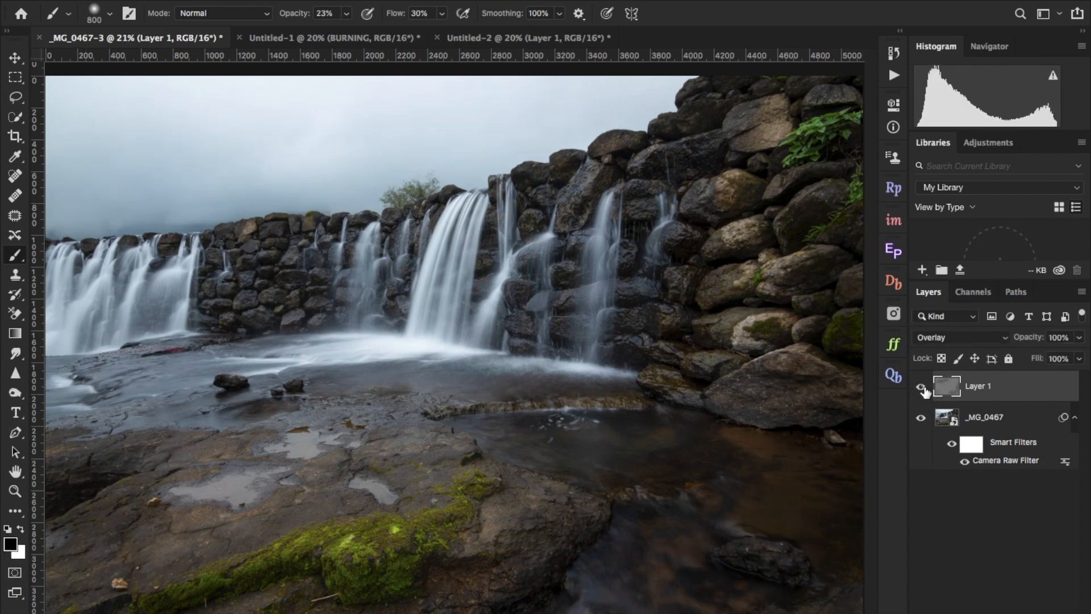
{"action": "left_click", "coordinate": [922, 388]}
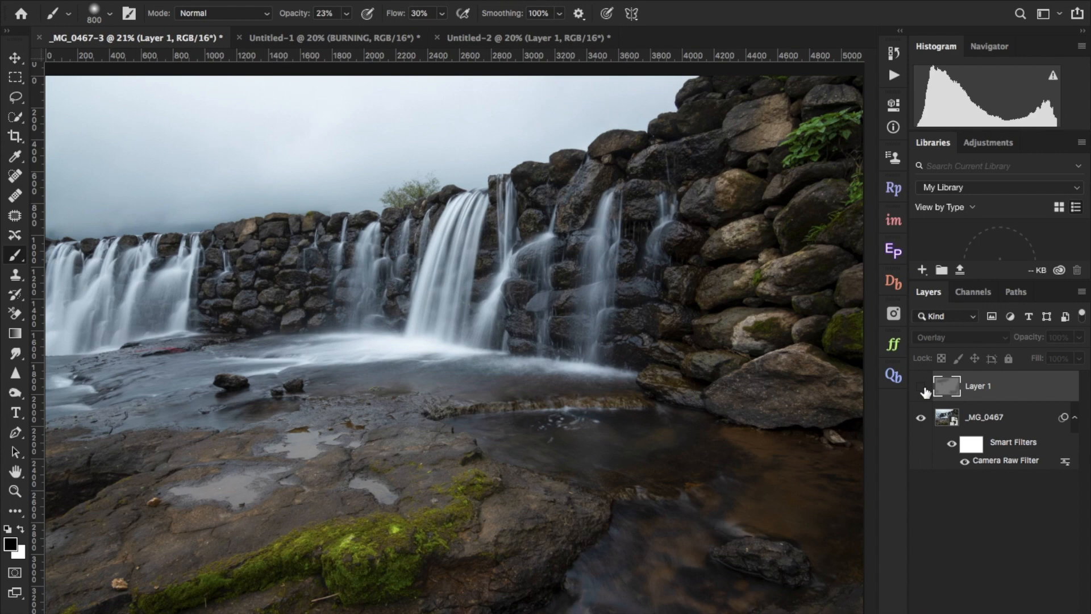
{"action": "left_click", "coordinate": [921, 388]}
{"action": "left_click", "coordinate": [922, 388]}
{"action": "left_click", "coordinate": [922, 388]}
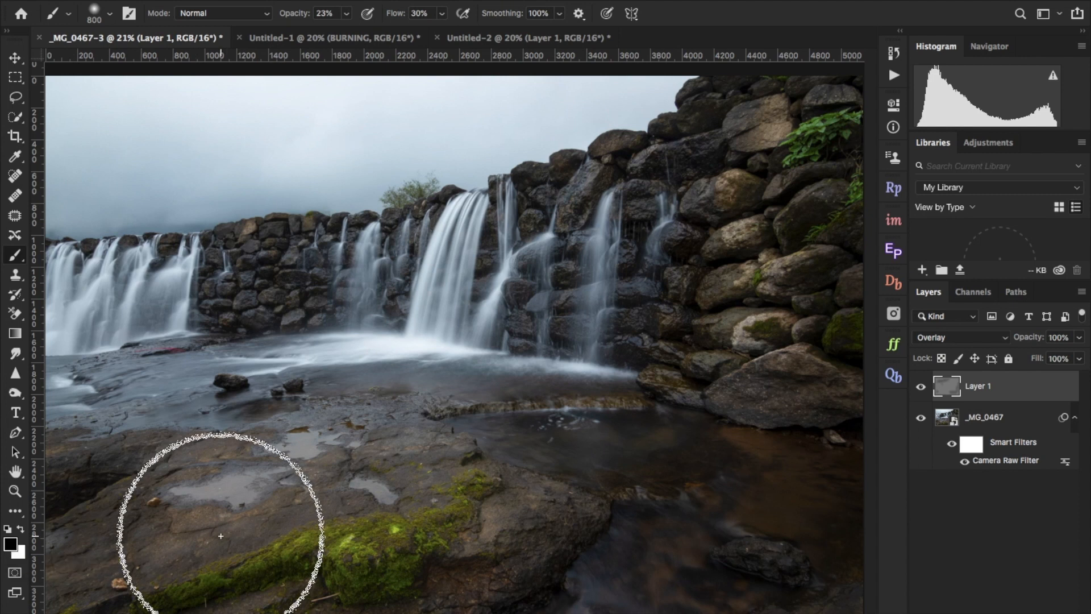
- Paint white on the Overlay layer to dodge the mossy foreground and rocks, and compare the photo with the layer hidden and shown
{"action": "key", "text": "x"}
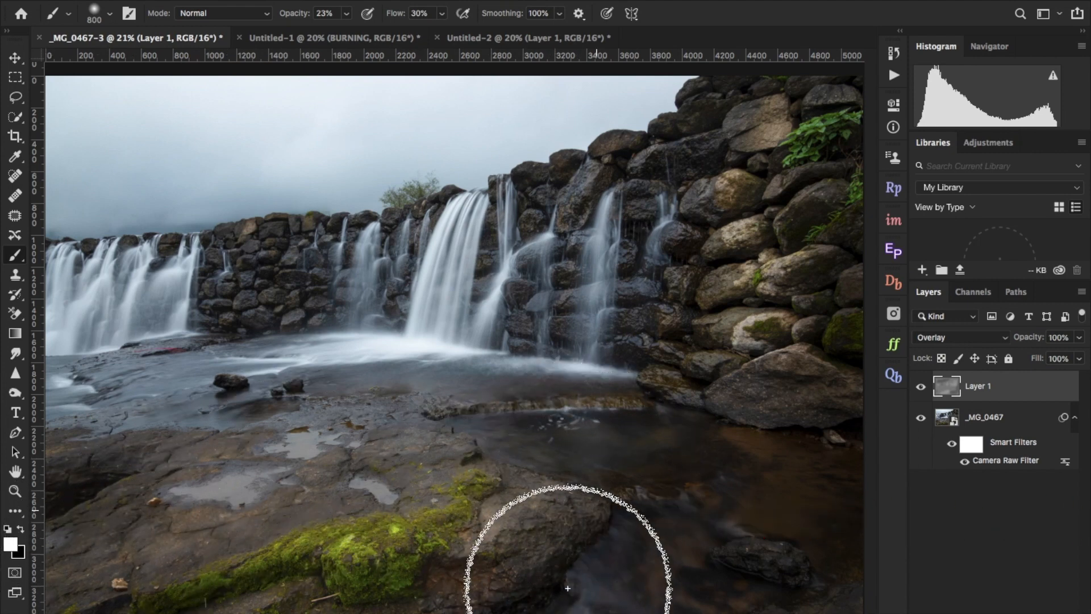
{"action": "left_click", "coordinate": [922, 388]}
{"action": "left_click", "coordinate": [921, 388]}
{"action": "left_click", "coordinate": [921, 388]}
{"action": "left_click", "coordinate": [921, 388]}
{"action": "left_click", "coordinate": [921, 388]}
{"action": "left_click", "coordinate": [921, 388]}
{"action": "left_click", "coordinate": [921, 388]}
{"action": "left_click", "coordinate": [921, 388]}
{"action": "left_click", "coordinate": [921, 388]}
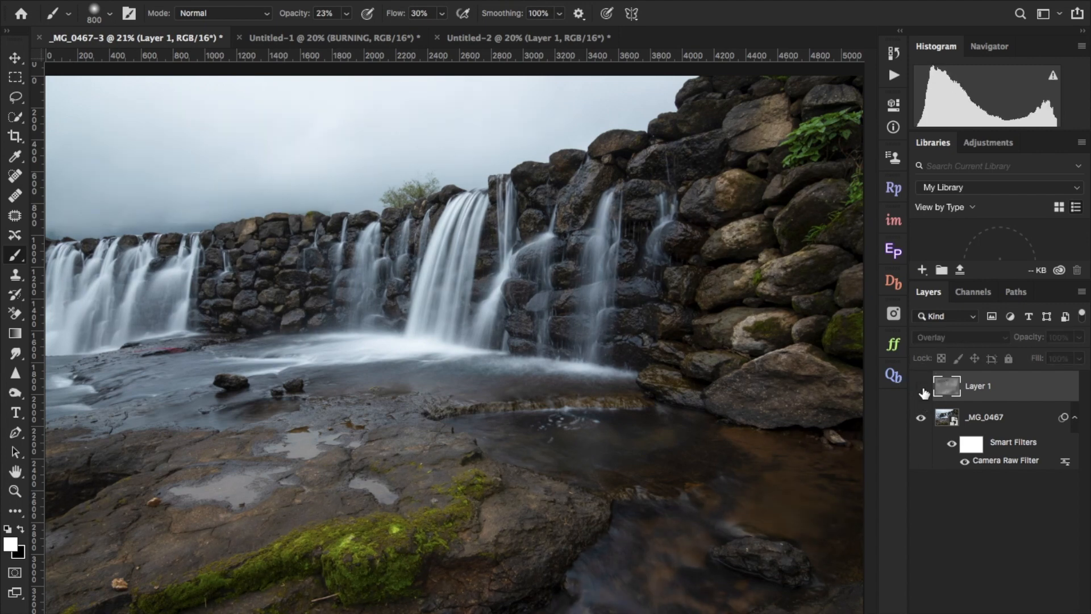
{"action": "left_click", "coordinate": [921, 388]}
{"action": "left_click", "coordinate": [921, 388]}
{"action": "left_click", "coordinate": [921, 388]}
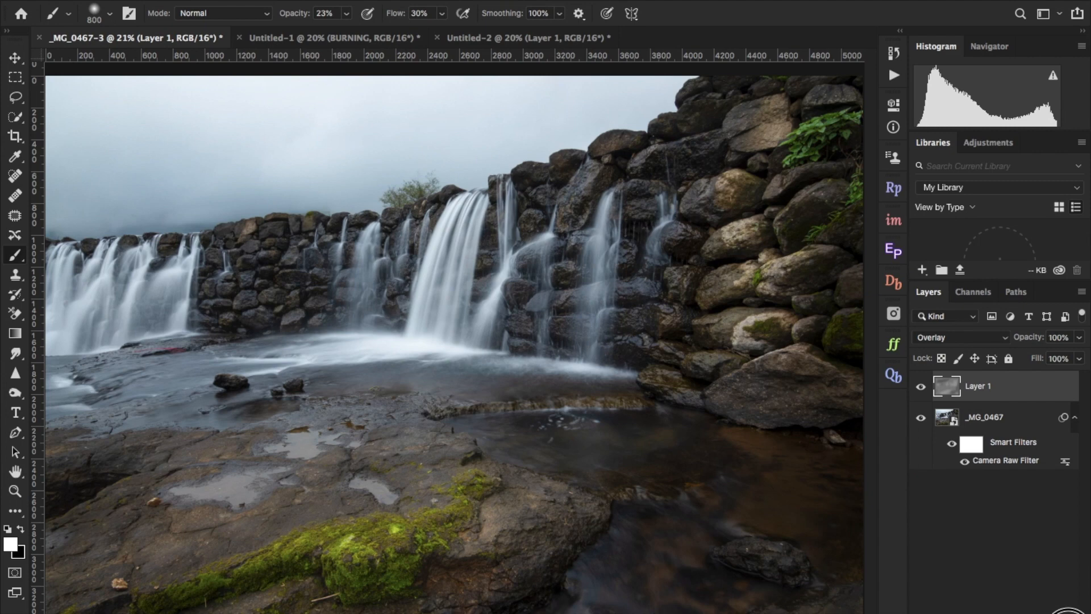
- Delete the gray Overlay layer and duplicate the _MG_0467 photo layer
{"action": "key", "text": "BackSpace"}
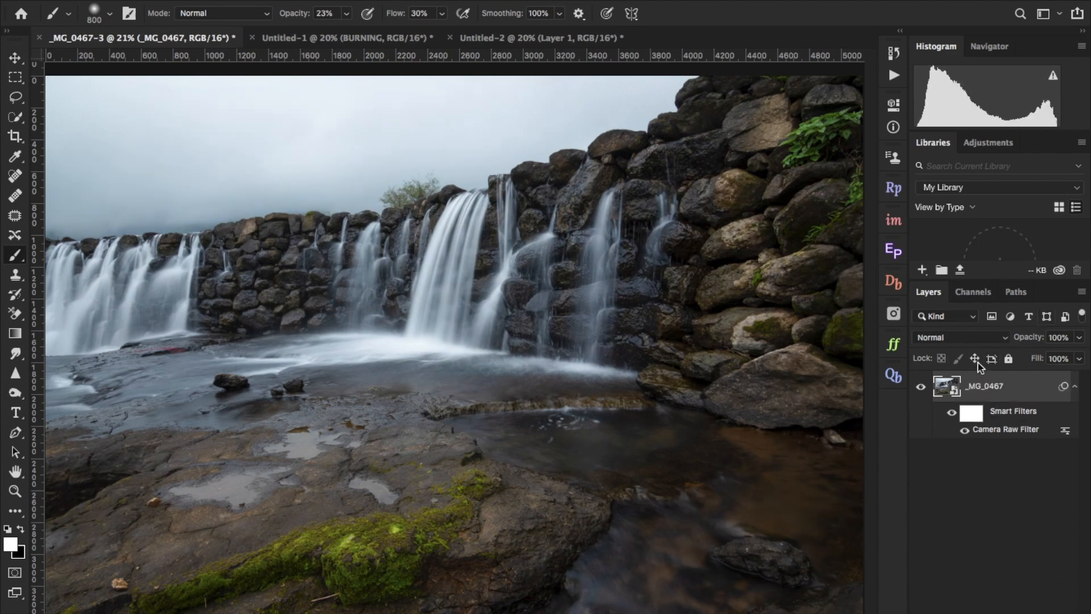
{"action": "left_click_drag", "start_coordinate": [1021, 386], "coordinate": [1045, 613]}
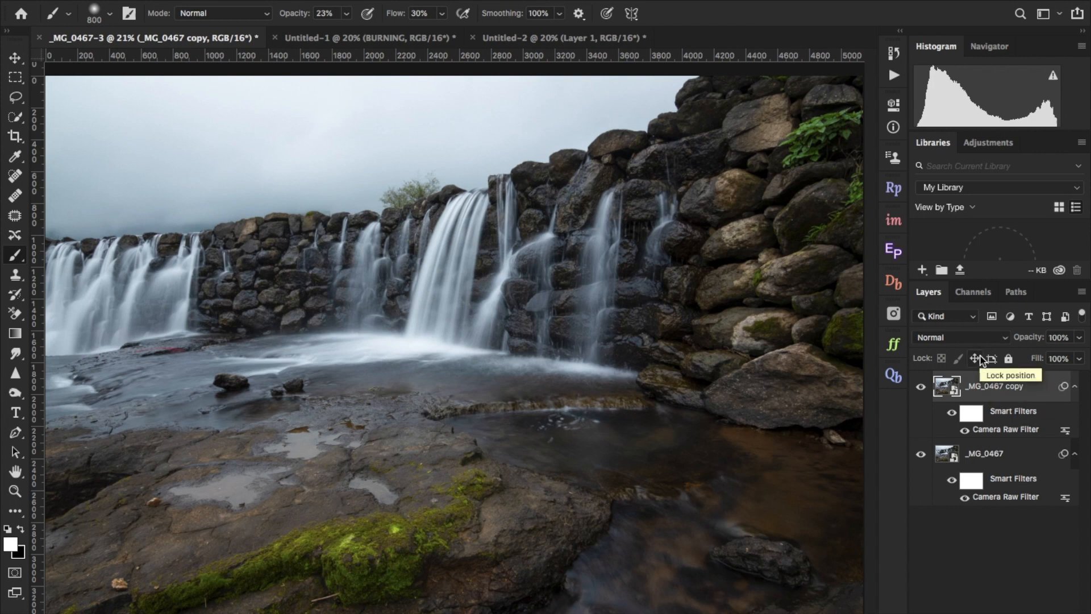
- Add a new empty layer above the photo copy and set its blend mode to Overlay
{"action": "key", "text": "ctrl+shift+alt+n"}
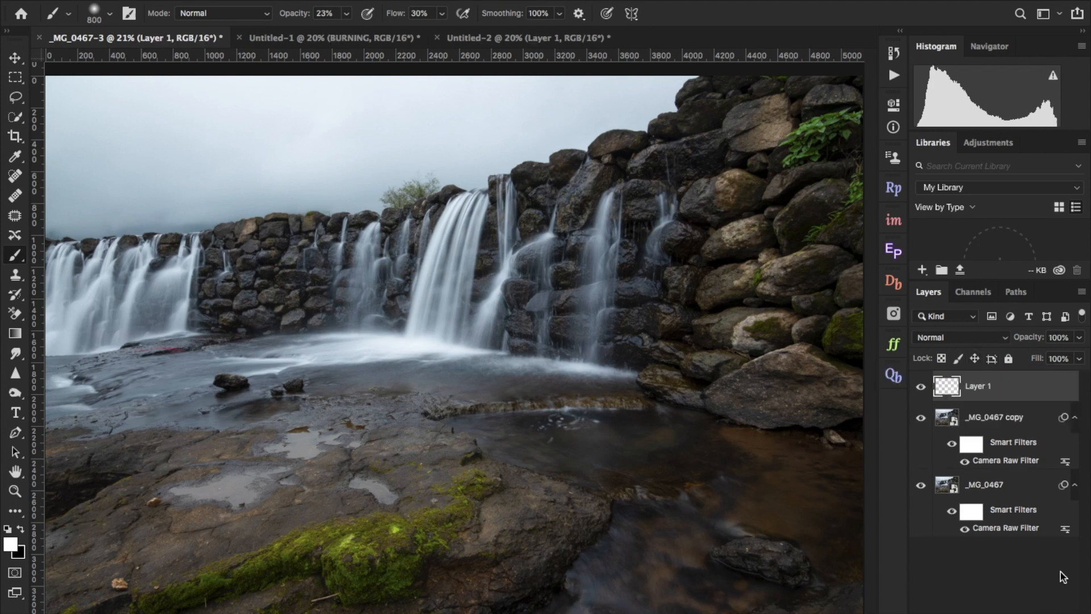
{"action": "left_click", "coordinate": [953, 339]}
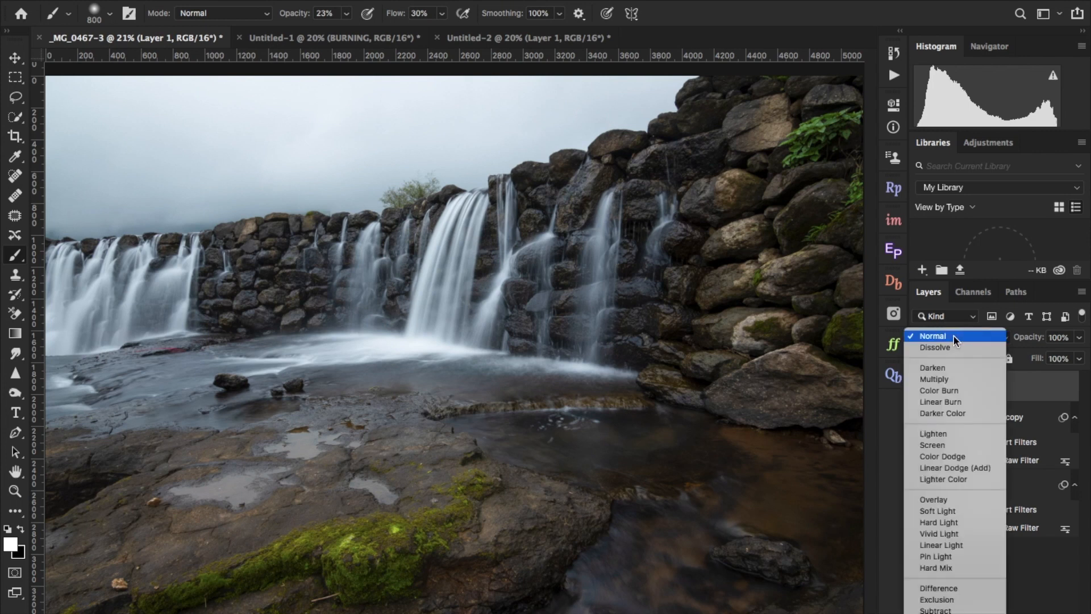
{"action": "left_click", "coordinate": [946, 500]}
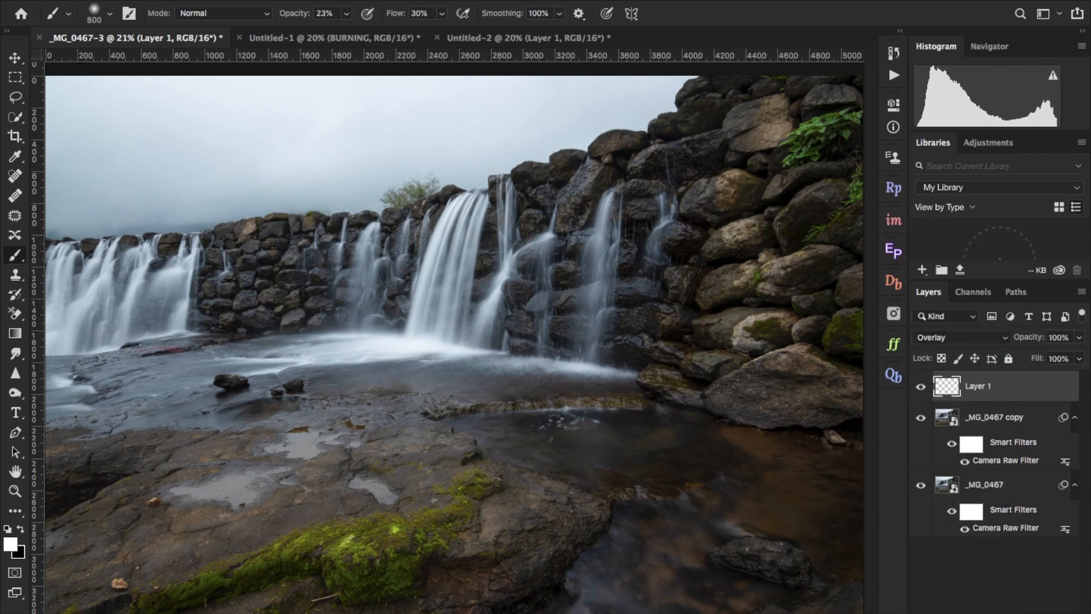
- Add a mask to Layer 1 and fill it using Apply Image with the merged RGB image, Multiply blending and 100% opacity
{"action": "left_click", "coordinate": [976, 612]}
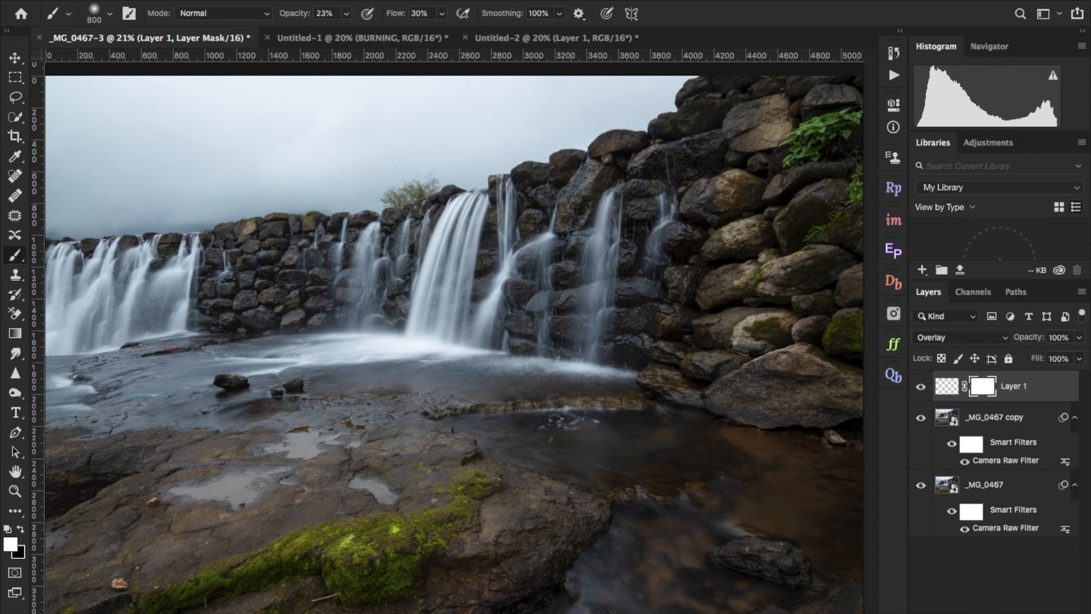
{"action": "left_click", "coordinate": [203, 0]}
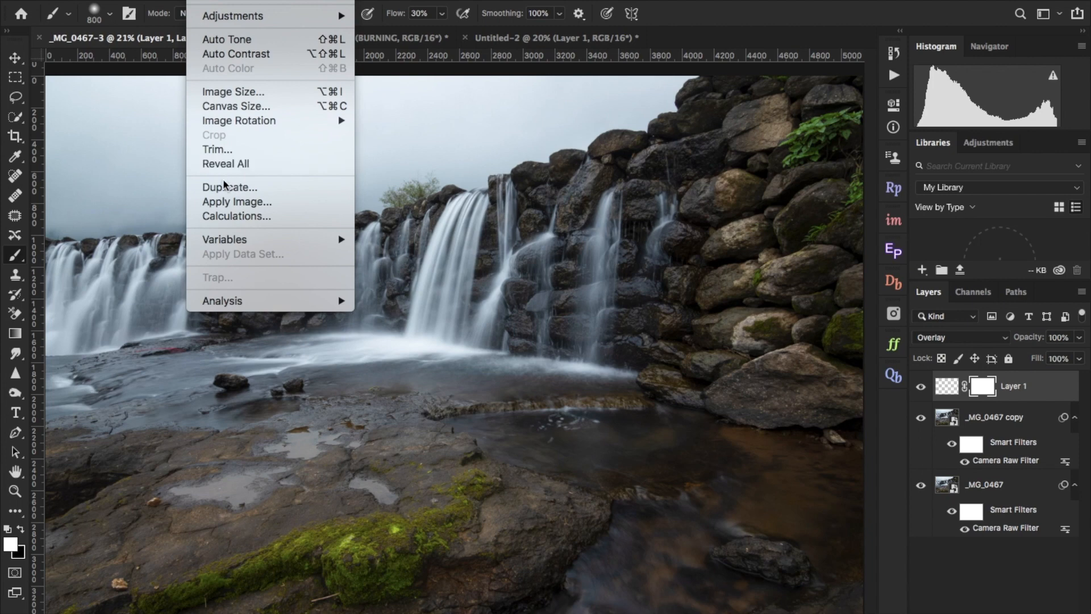
{"action": "left_click", "coordinate": [225, 202]}
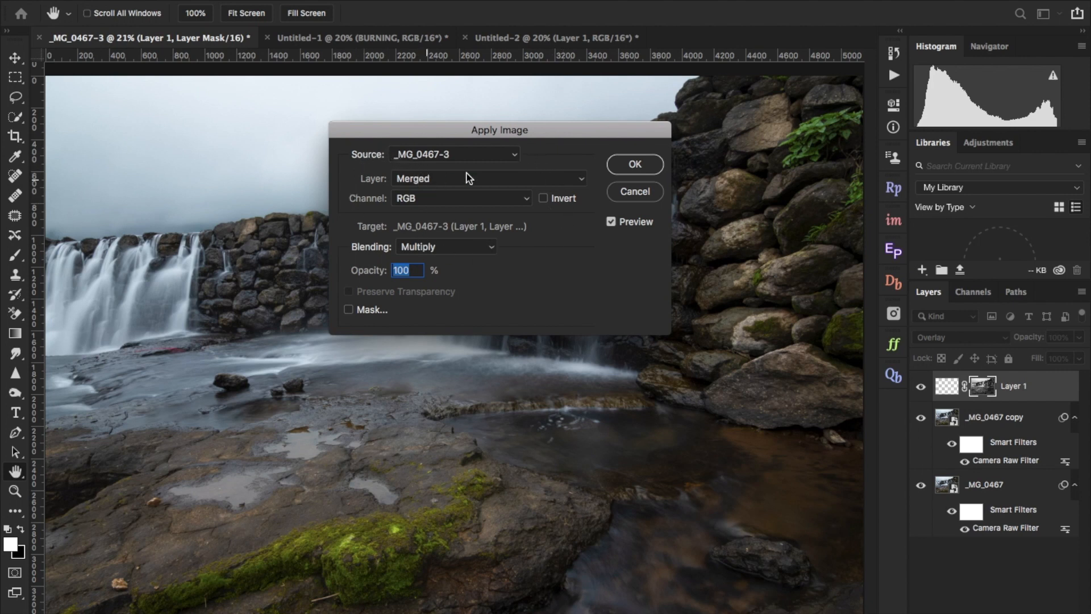
{"action": "left_click_drag", "start_coordinate": [515, 135], "coordinate": [527, 159]}
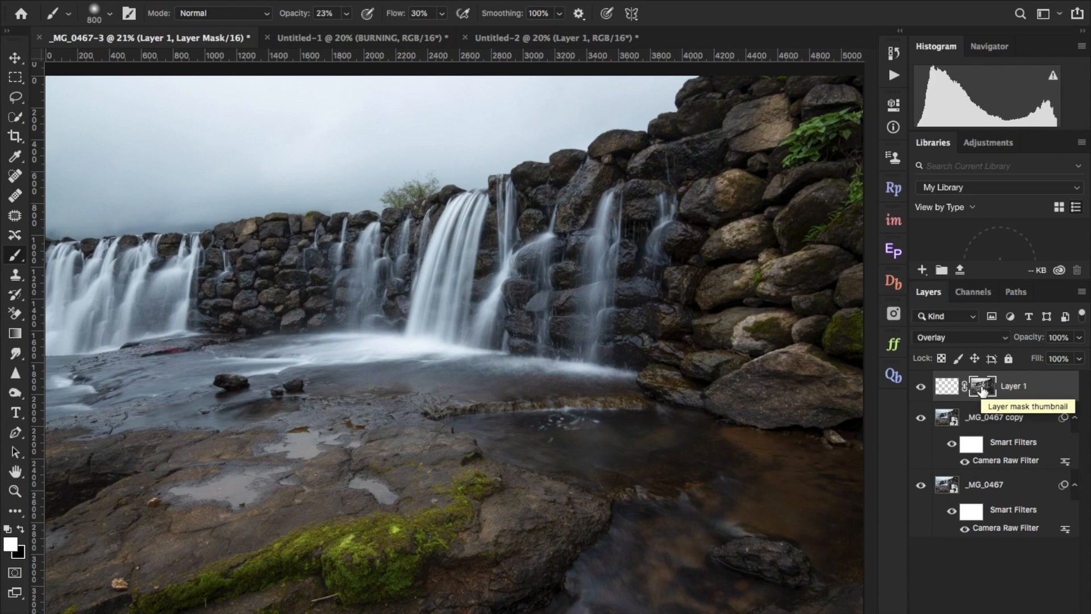
- View Layer 1's mask on its own and increase its contrast with Levels inputs 6, 0.39 and 158
{"action": "left_click", "coordinate": [983, 389], "text": "alt"}
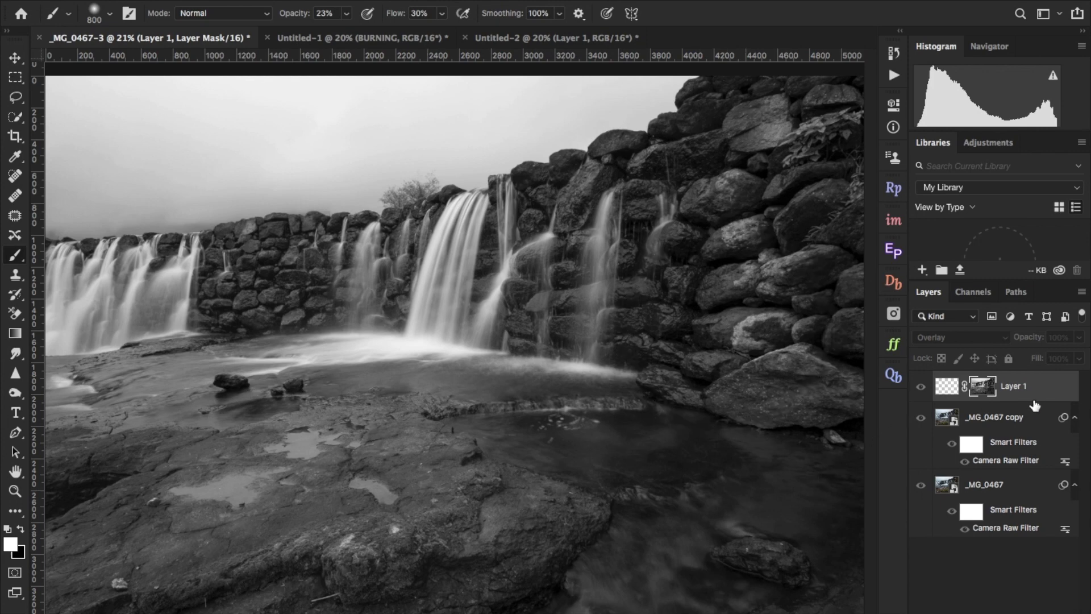
{"action": "key", "text": "ctrl+l"}
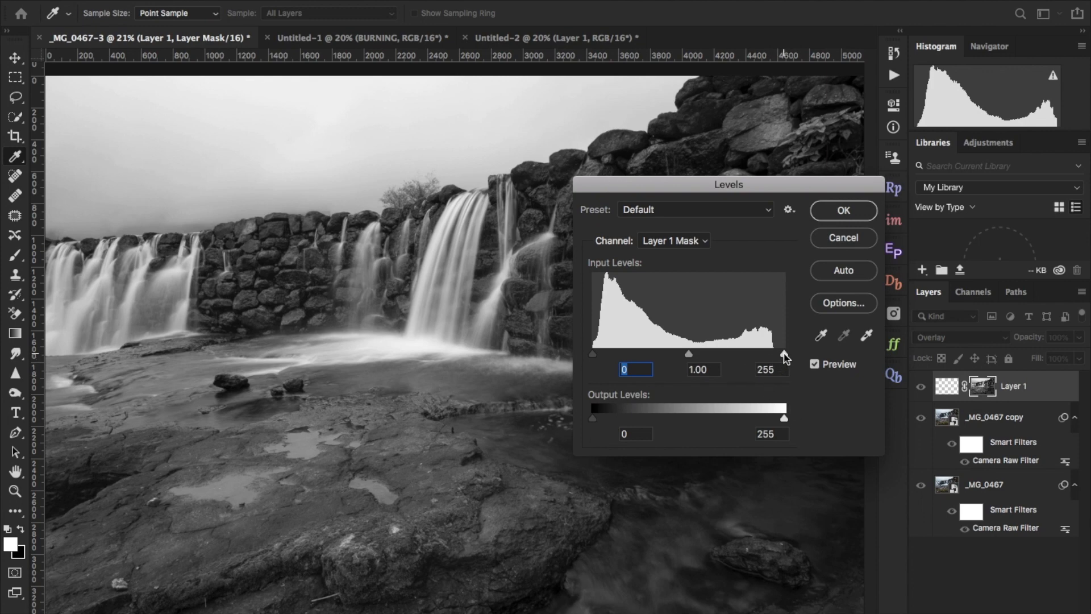
{"action": "left_click_drag", "start_coordinate": [784, 354], "coordinate": [674, 356]}
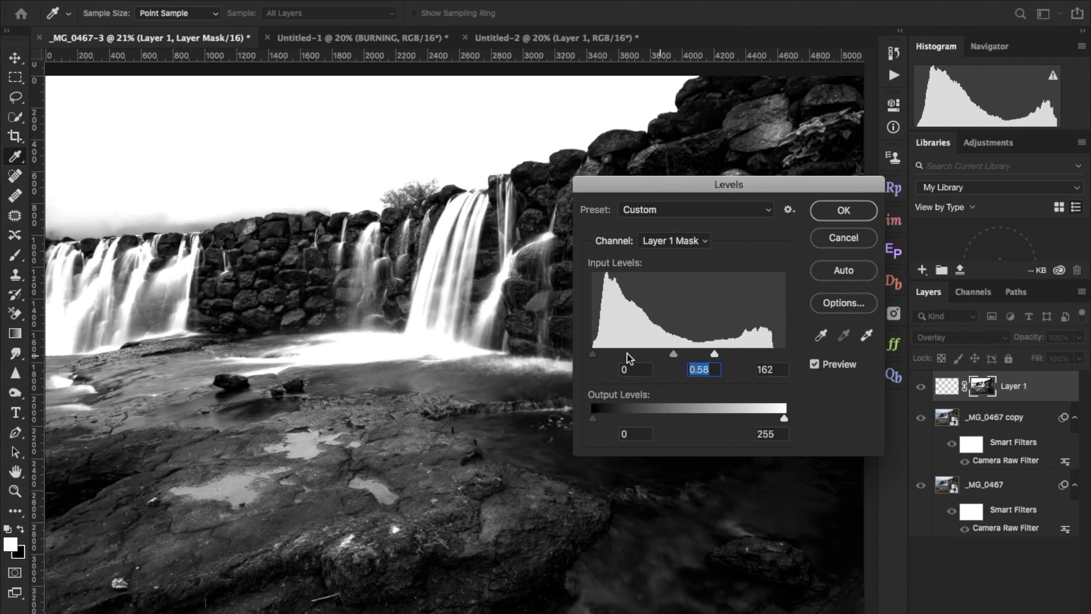
{"action": "left_click_drag", "start_coordinate": [594, 357], "coordinate": [597, 357]}
{"action": "left_click_drag", "start_coordinate": [715, 354], "coordinate": [685, 357]}
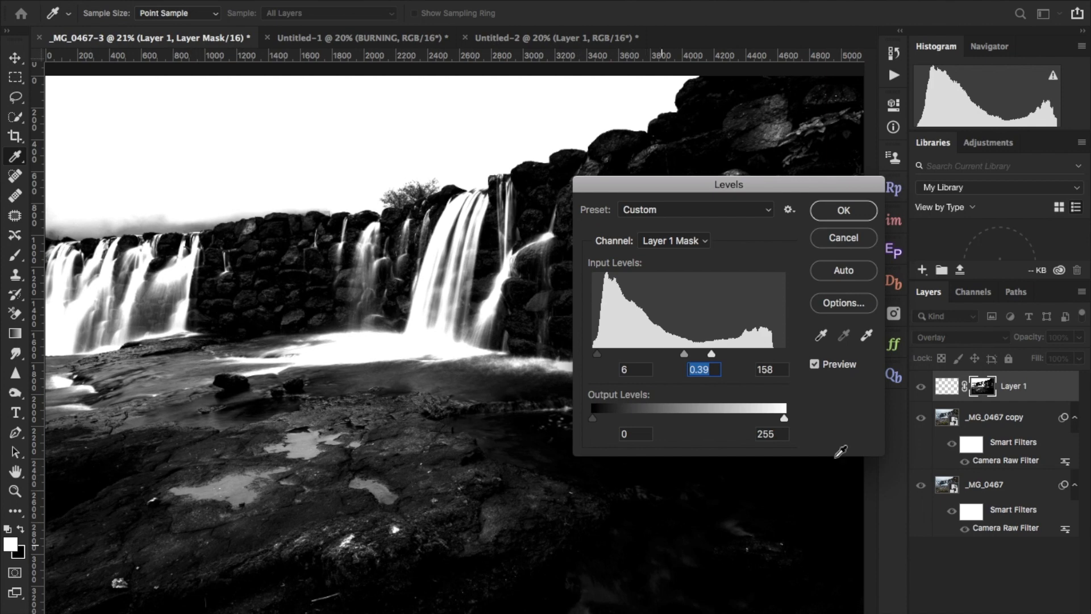
{"action": "left_click", "coordinate": [830, 219]}
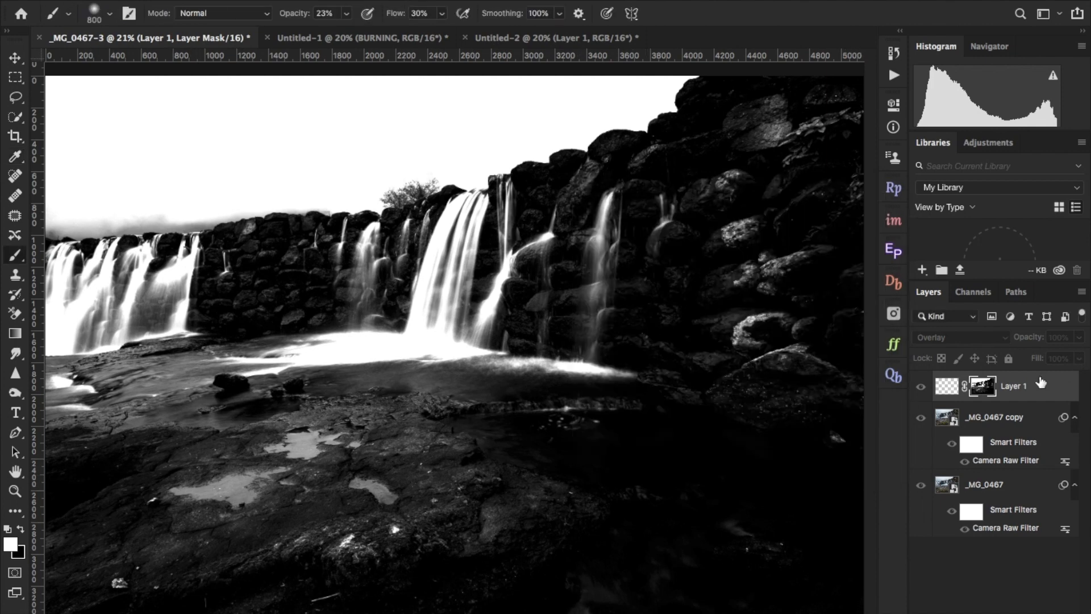
- Paint white on Layer 1 at 30% brush opacity to dodge the highlights, and compare the photo with the layer hidden and shown
{"action": "left_click", "coordinate": [946, 387]}
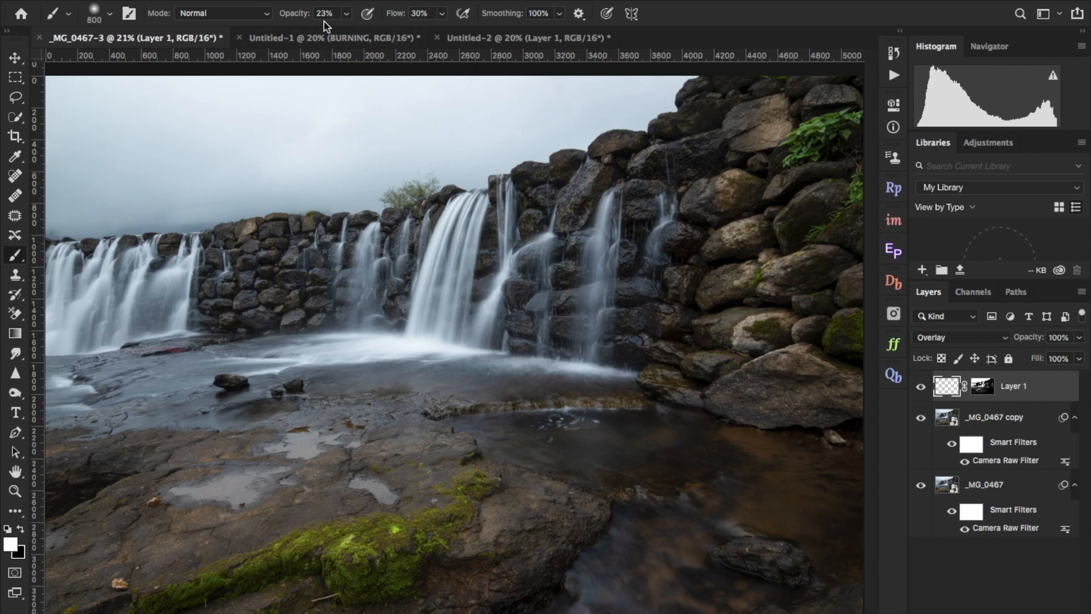
{"action": "left_click_drag", "start_coordinate": [297, 19], "coordinate": [304, 19]}
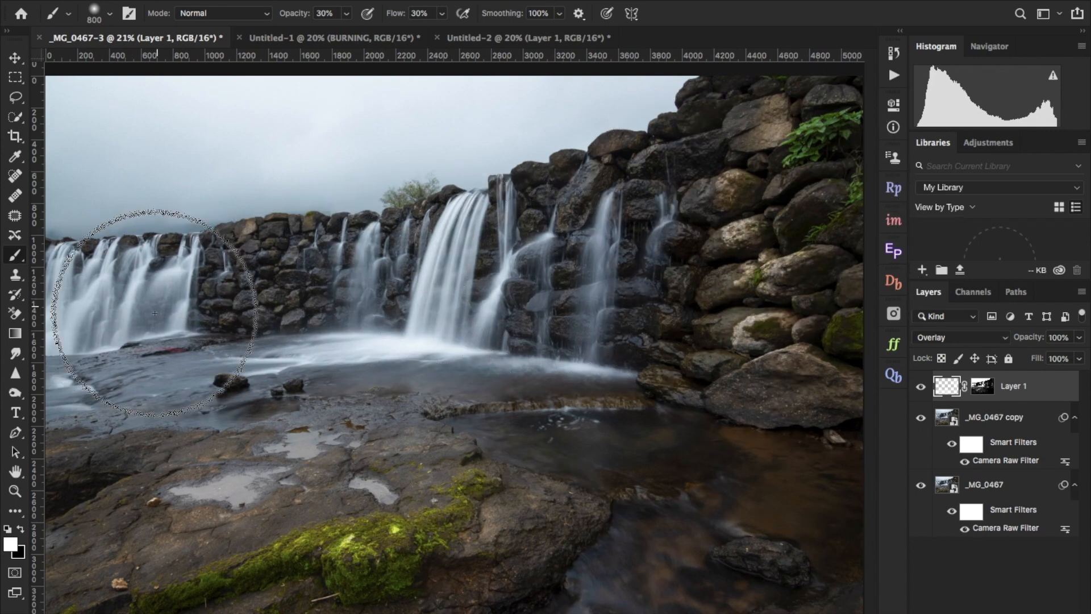
{"action": "left_click", "coordinate": [920, 386]}
{"action": "left_click", "coordinate": [922, 387]}
{"action": "left_click", "coordinate": [922, 388]}
{"action": "left_click", "coordinate": [921, 389]}
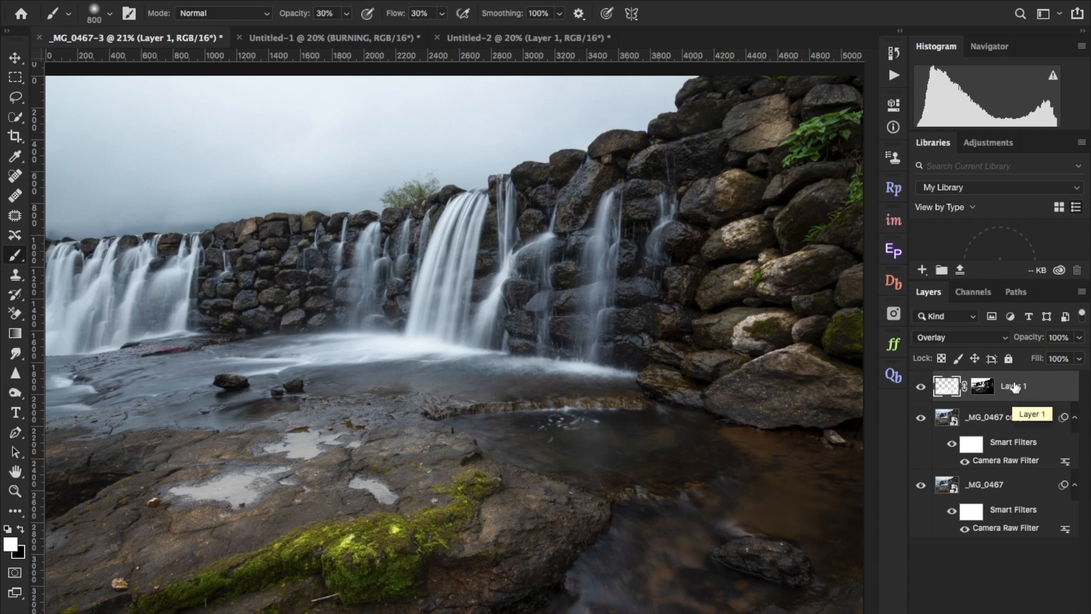
- Add a second empty layer directly above the photo copy and set its blend mode to Overlay
{"action": "left_click", "coordinate": [999, 421]}
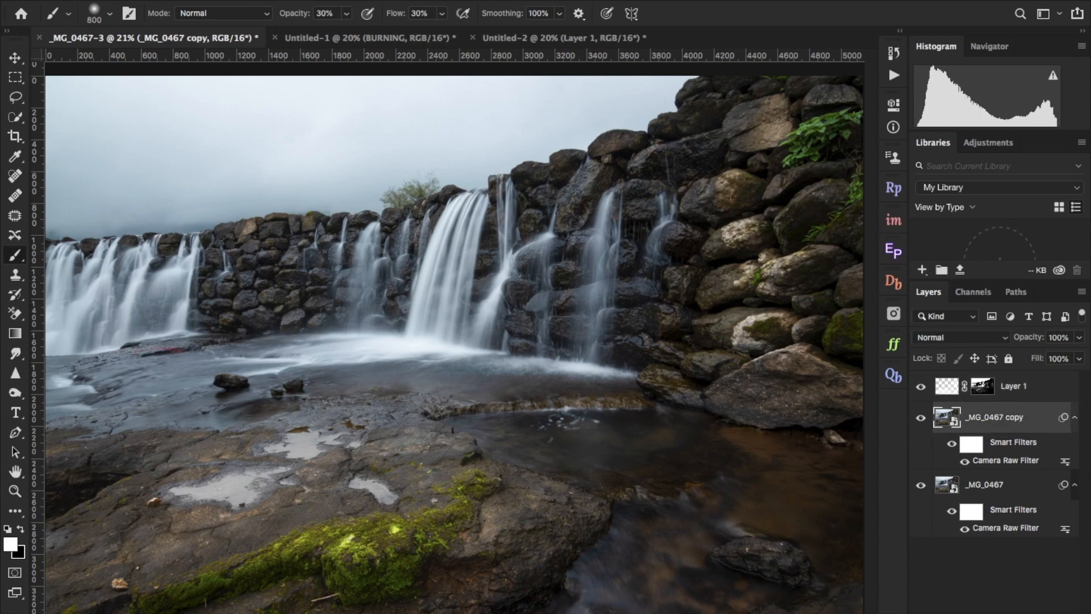
{"action": "key", "text": "ctrl+shift+alt+n"}
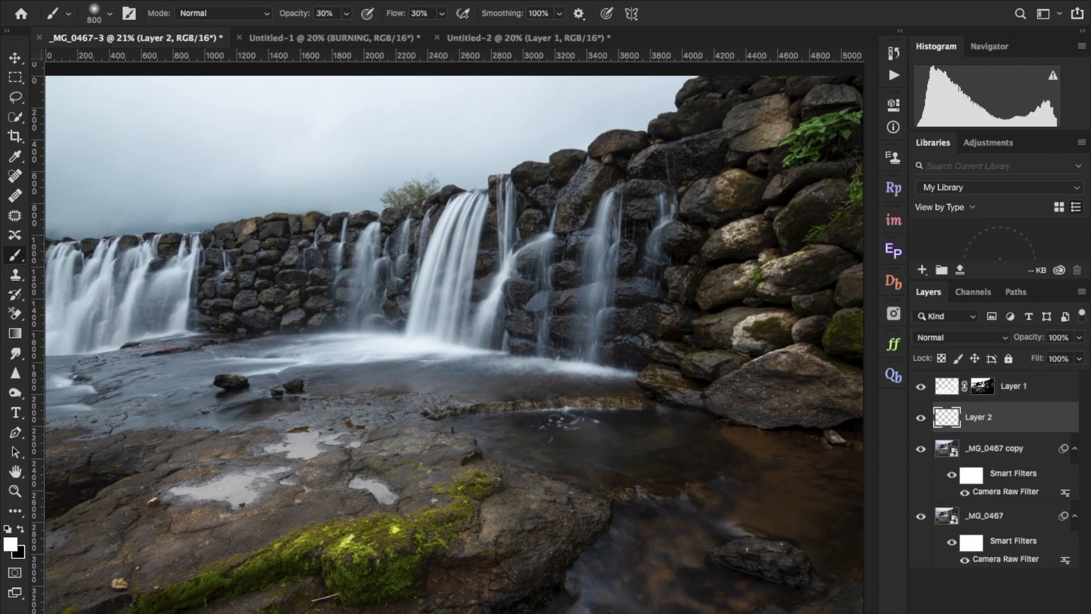
{"action": "left_click", "coordinate": [954, 340]}
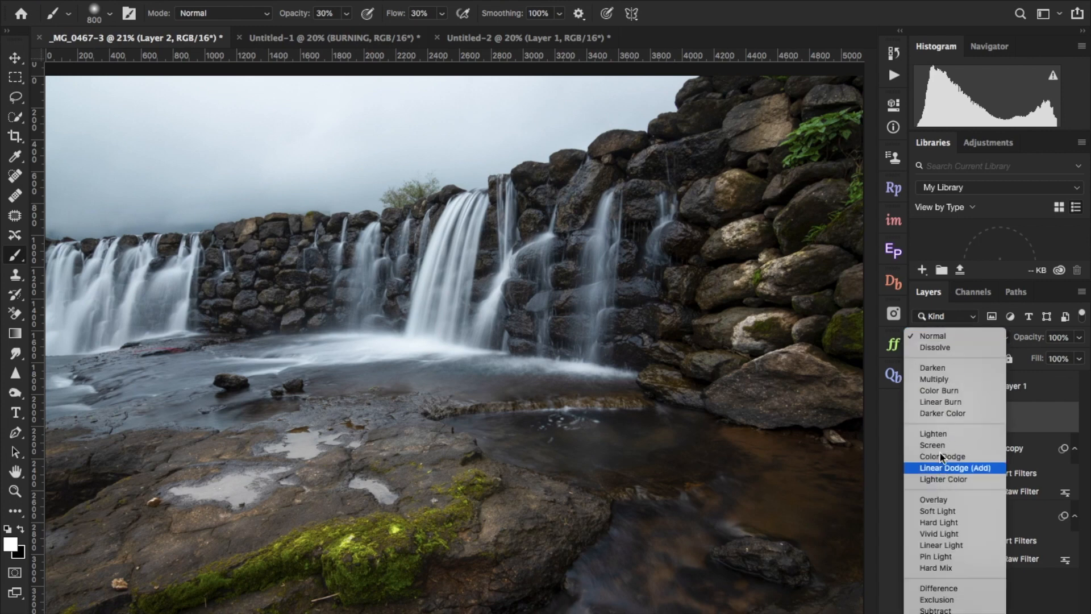
{"action": "left_click", "coordinate": [941, 502]}
- Add a mask to Layer 2 and fill it using Apply Image with the inverted merged RGB image, Multiply blending and 100% opacity
{"action": "left_click", "coordinate": [979, 612]}
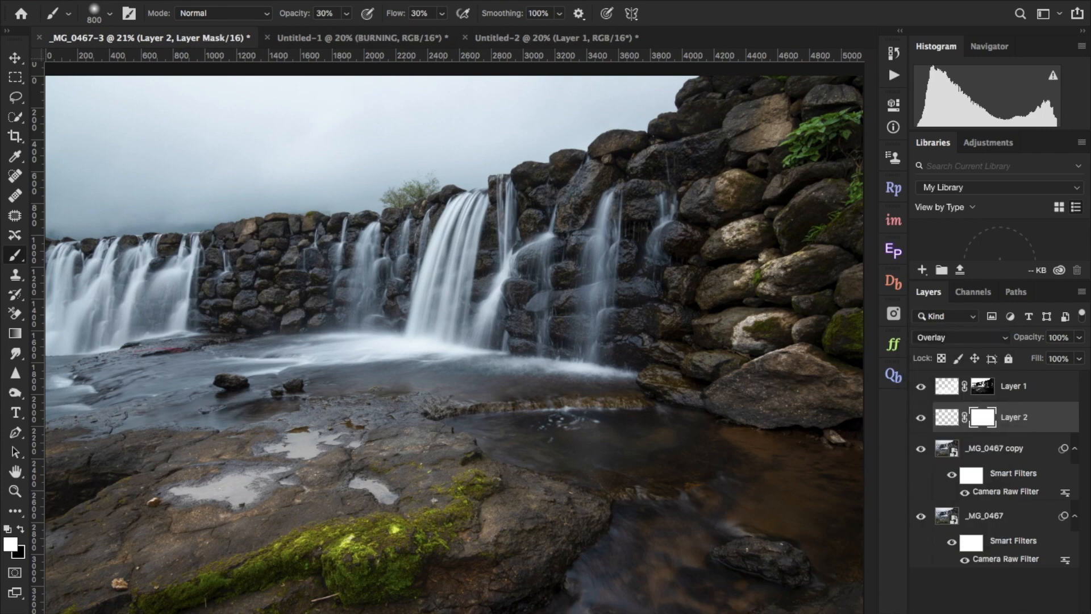
{"action": "left_click", "coordinate": [202, 0]}
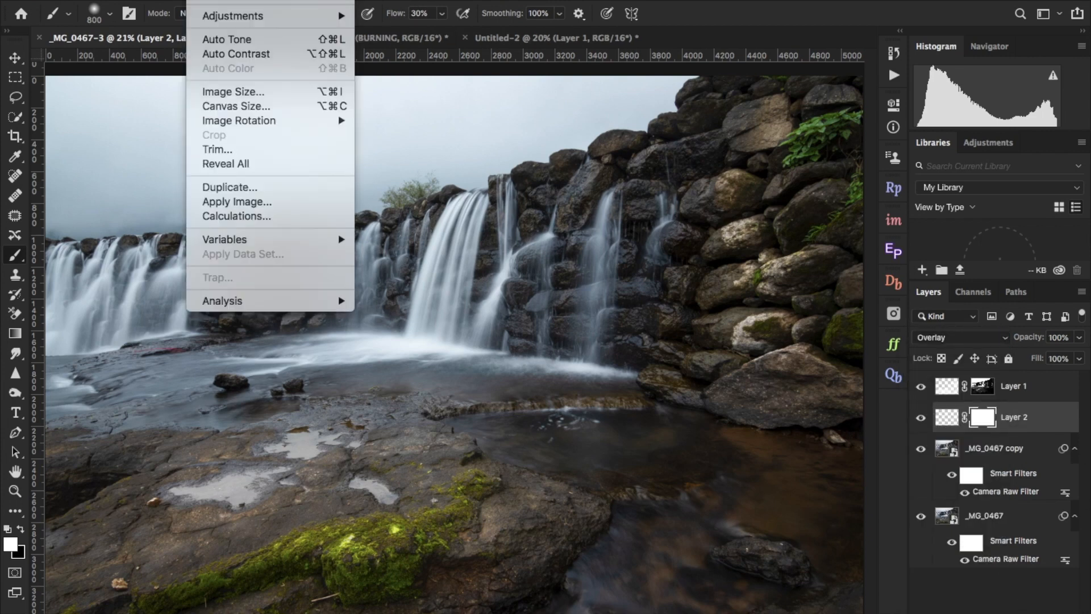
{"action": "left_click", "coordinate": [245, 202]}
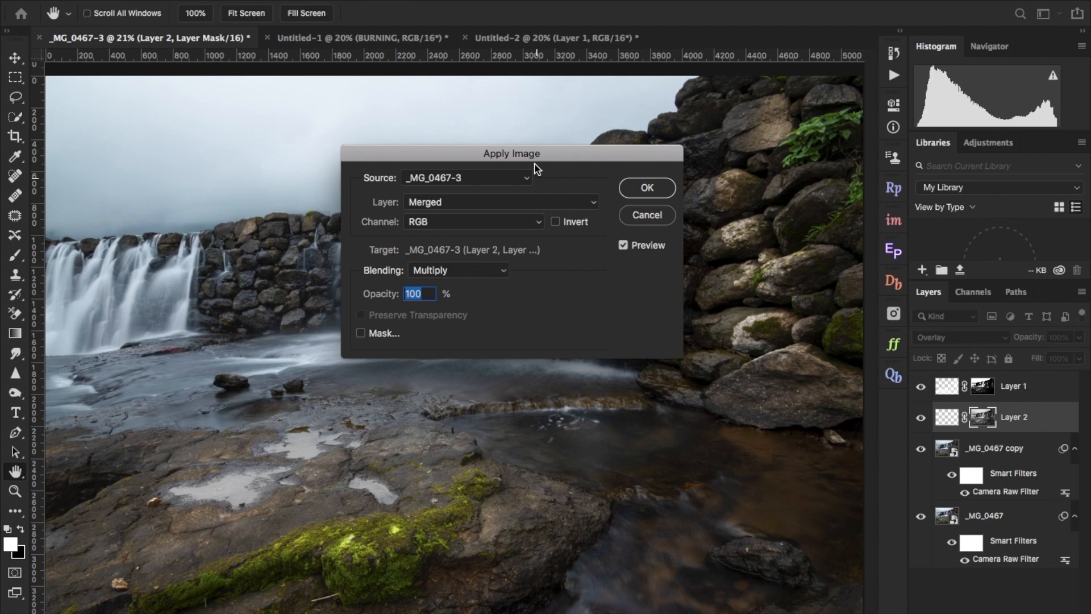
{"action": "left_click_drag", "start_coordinate": [536, 159], "coordinate": [525, 171]}
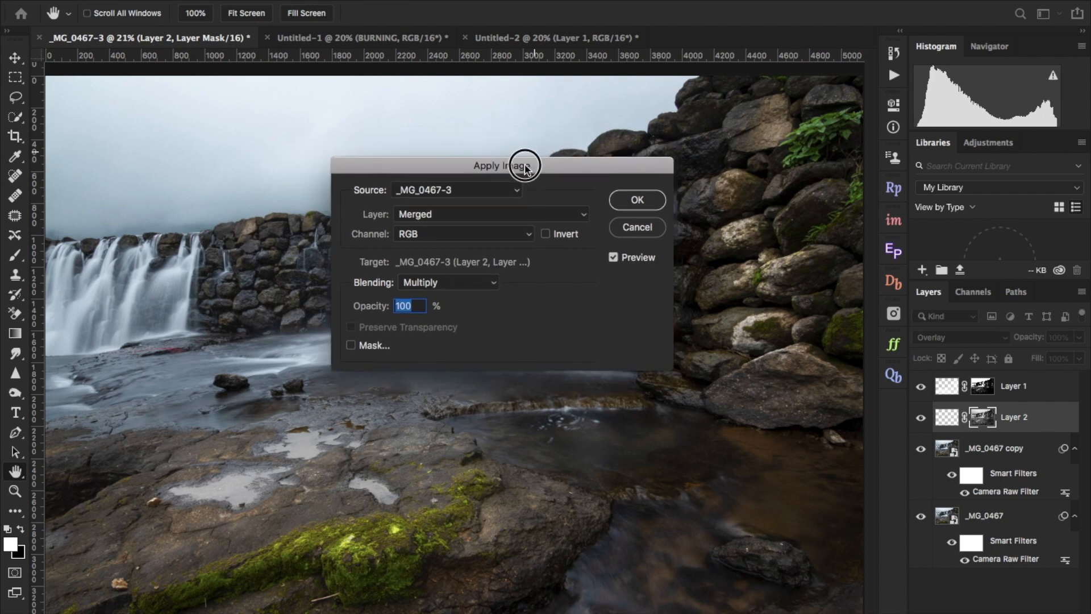
{"action": "left_click", "coordinate": [546, 234]}
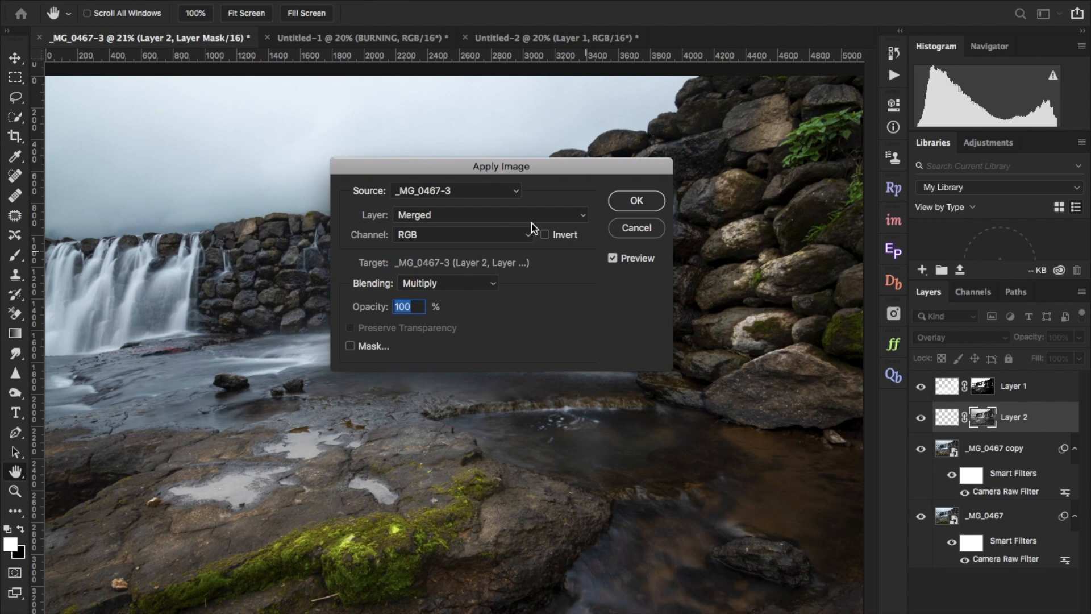
{"action": "left_click", "coordinate": [545, 234]}
{"action": "left_click", "coordinate": [545, 234]}
{"action": "left_click", "coordinate": [636, 200]}
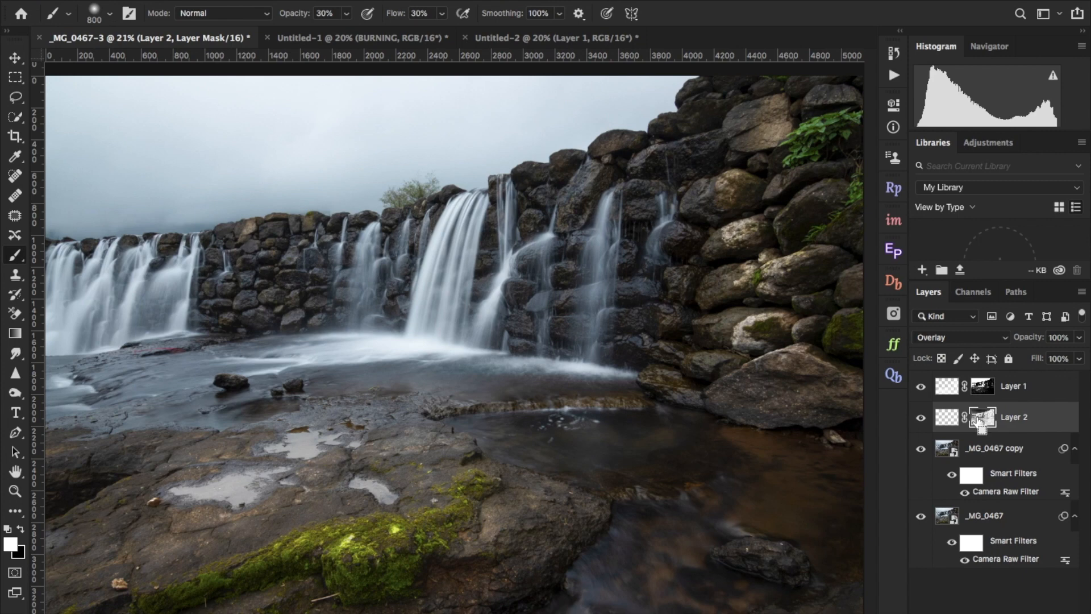
{"action": "key", "text": "super+l"}
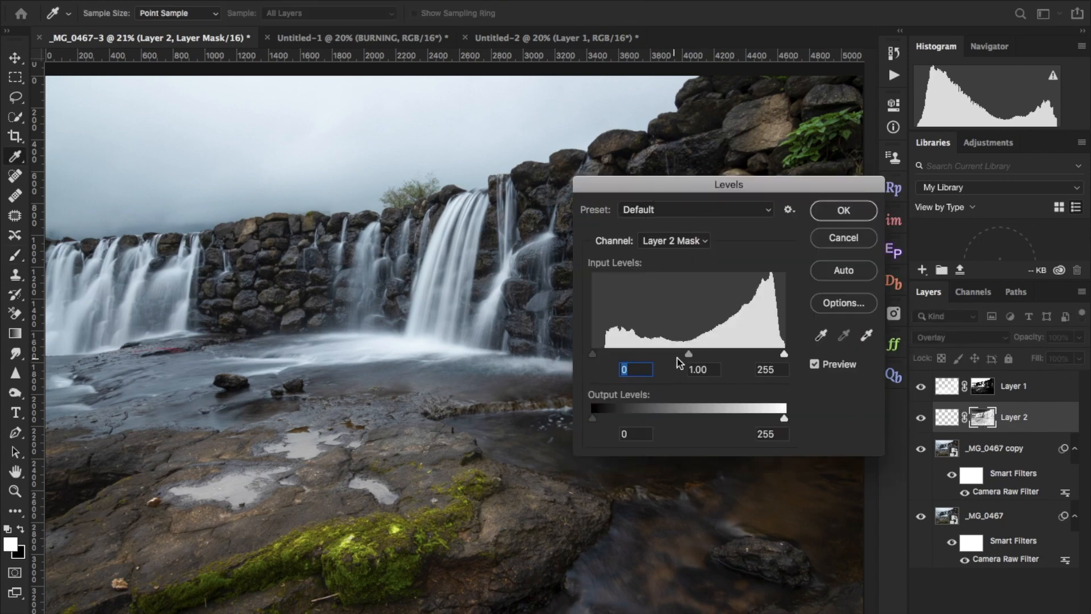
{"action": "left_click_drag", "start_coordinate": [688, 353], "coordinate": [733, 357]}
{"action": "left_click_drag", "start_coordinate": [595, 354], "coordinate": [597, 354]}
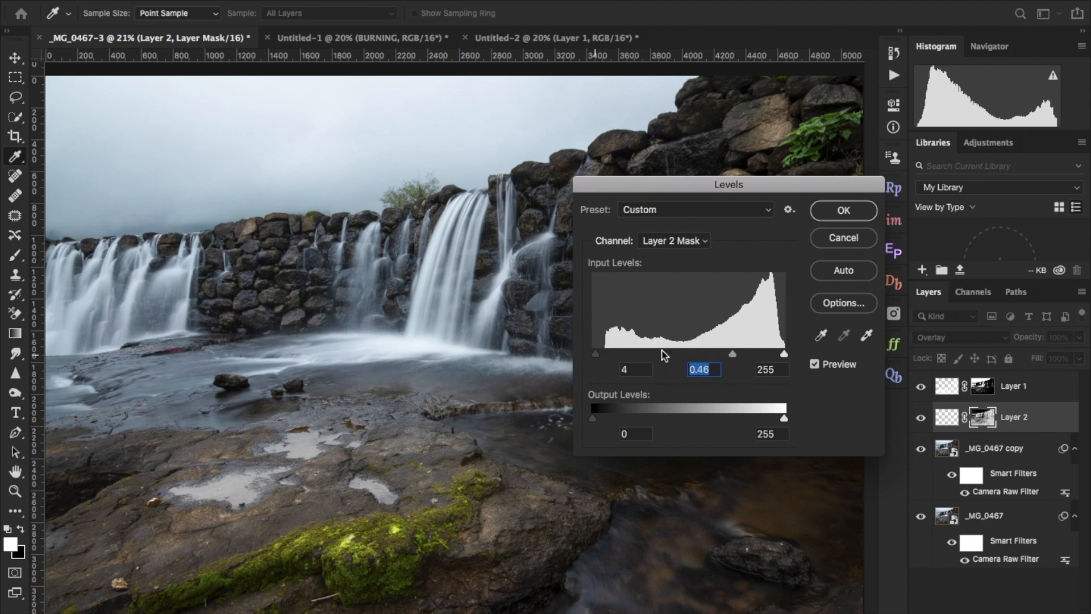
{"action": "left_click", "coordinate": [845, 237]}
{"action": "key", "text": "b"}
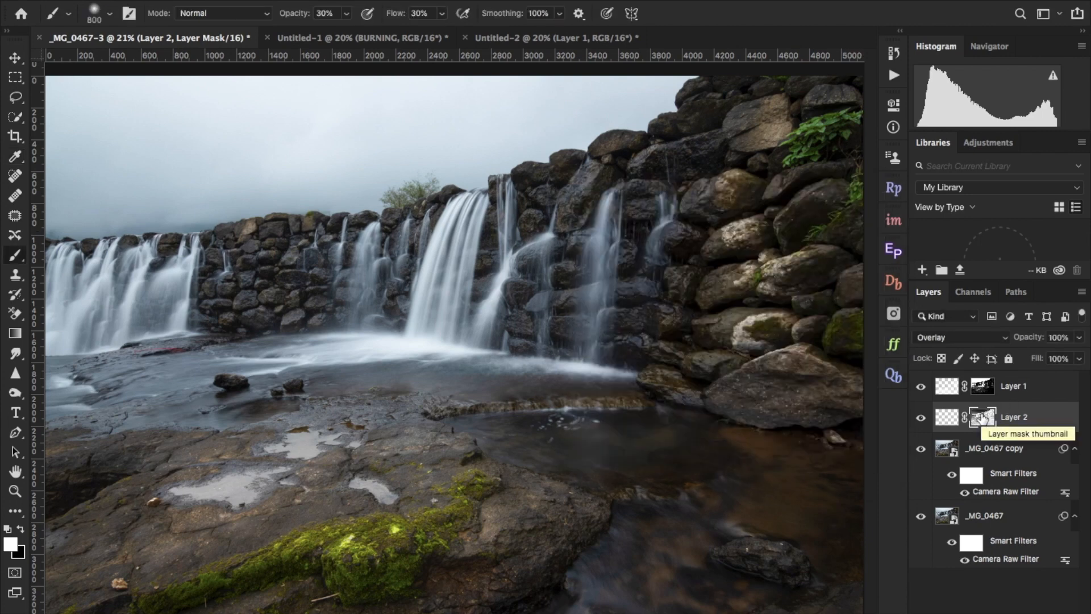
- View Layer 2's mask, increase its contrast with Levels inputs 173, 0.91 and 255, and return to the layer's pixels
{"action": "left_click", "coordinate": [982, 419], "text": "alt"}
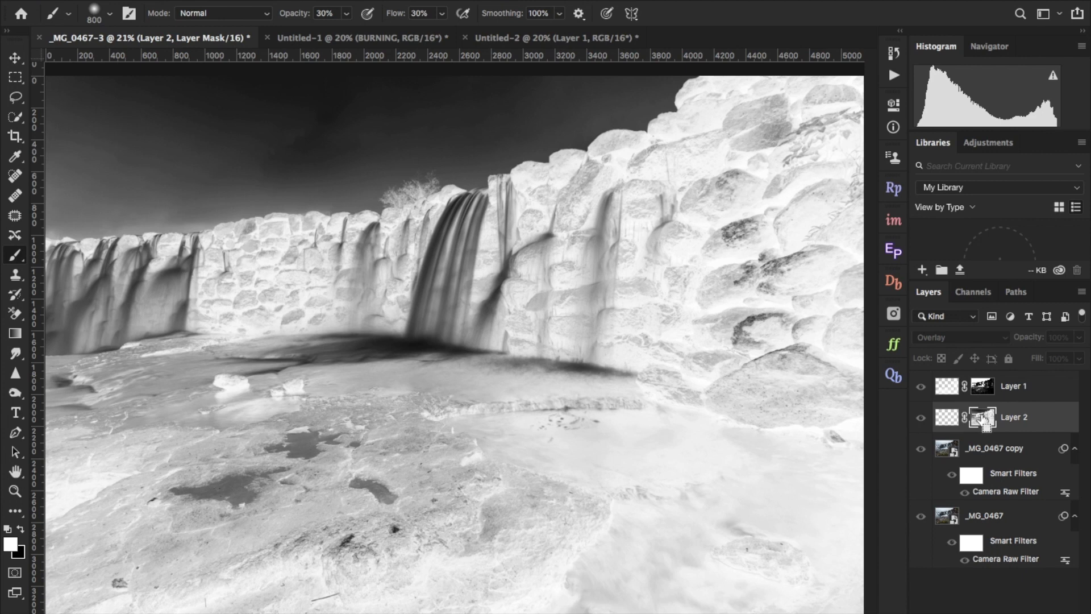
{"action": "key", "text": "ctrl+l"}
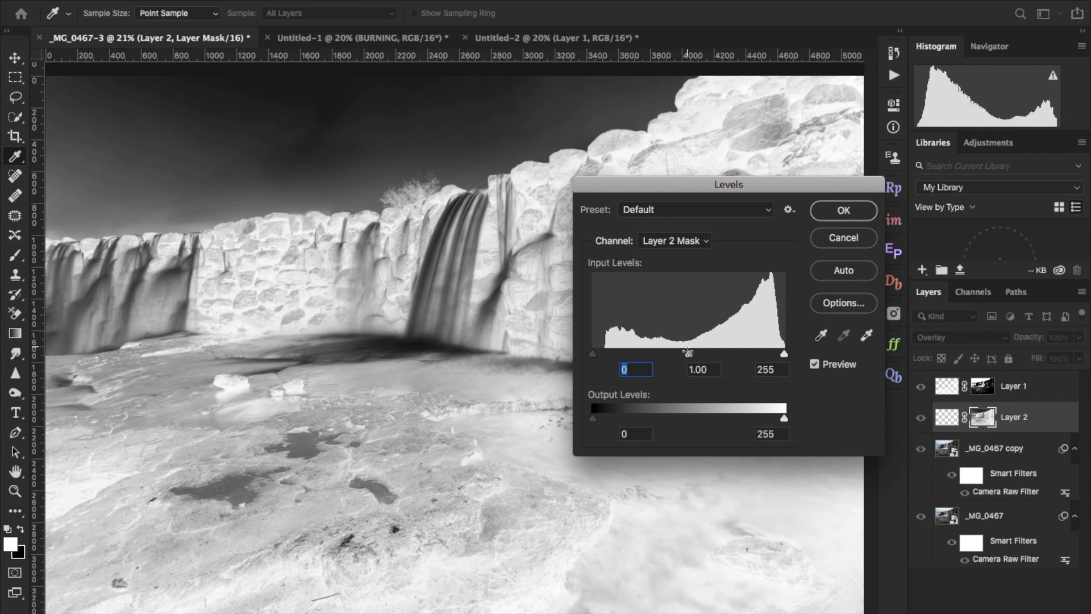
{"action": "left_click_drag", "start_coordinate": [686, 354], "coordinate": [746, 353]}
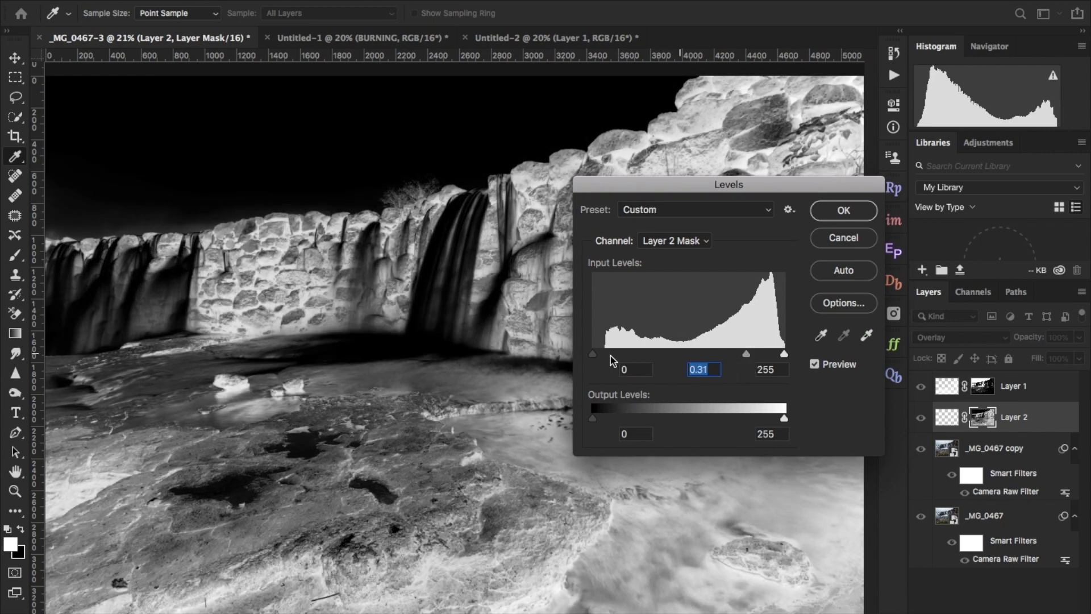
{"action": "left_click_drag", "start_coordinate": [592, 354], "coordinate": [741, 356]}
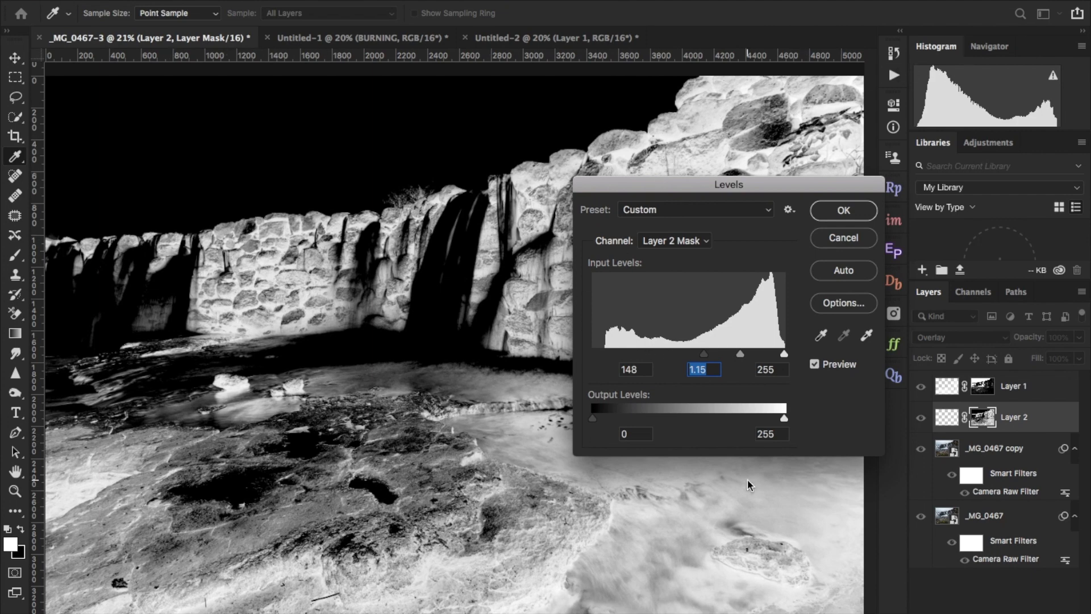
{"action": "mouse_move", "coordinate": [744, 359]}
{"action": "left_mouse_down"}
{"action": "mouse_move", "coordinate": [757, 360]}
{"action": "mouse_move", "coordinate": [716, 358]}
{"action": "mouse_move", "coordinate": [756, 359]}
{"action": "left_mouse_up"}
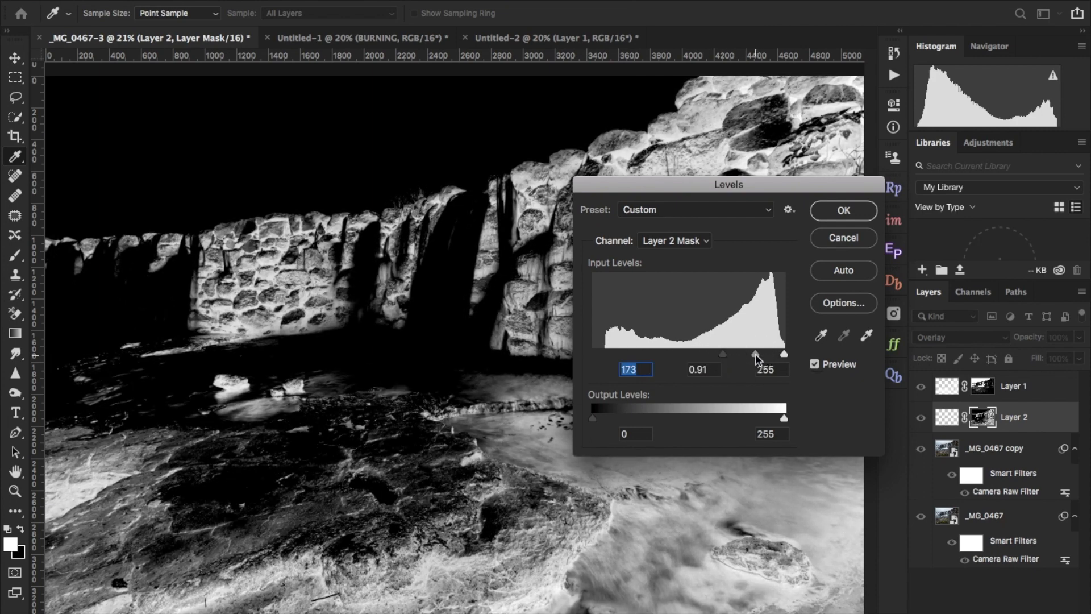
{"action": "left_click", "coordinate": [855, 211]}
{"action": "left_click", "coordinate": [953, 417]}
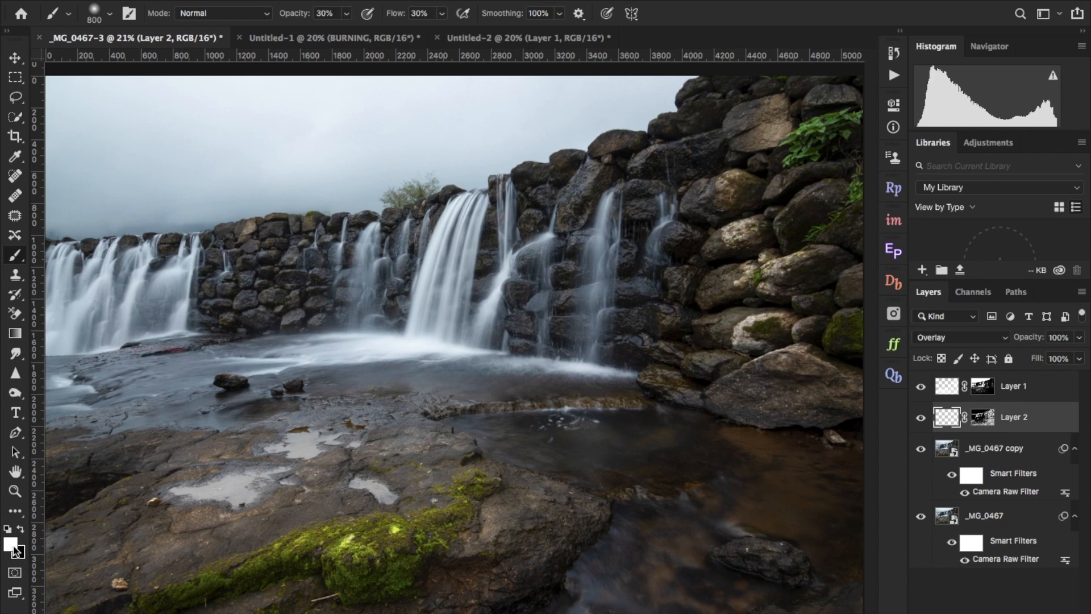
- Paint black on Layer 2 at 30% brush opacity to burn the shadows, closing the accidentally opened Clone Source settings
{"action": "key", "text": "x"}
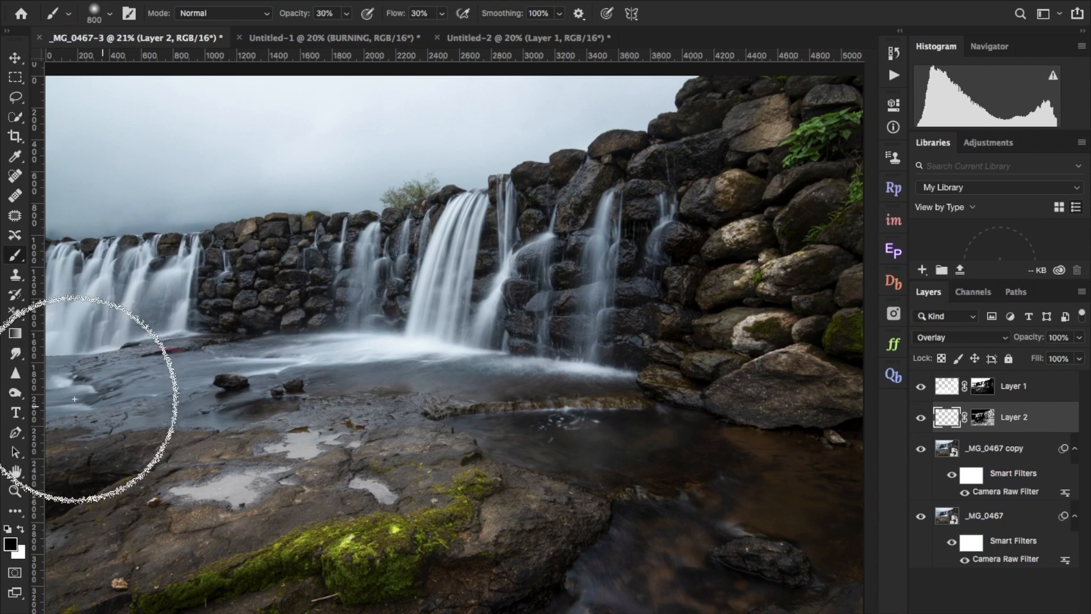
{"action": "left_click_drag", "start_coordinate": [888, 165], "coordinate": [801, 323]}
{"action": "left_click", "coordinate": [793, 320]}
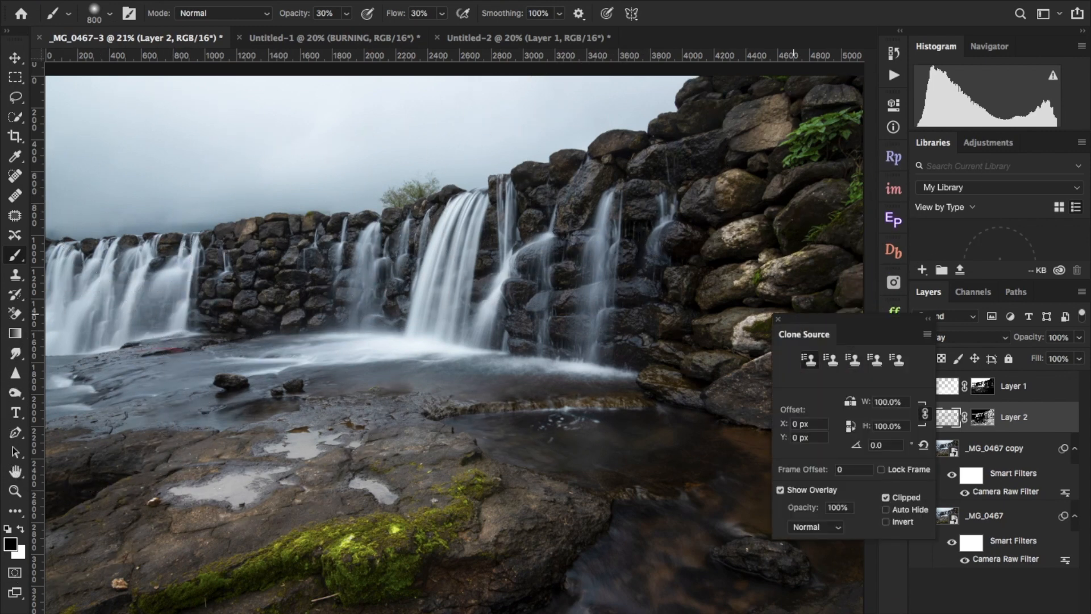
{"action": "left_click", "coordinate": [779, 320]}
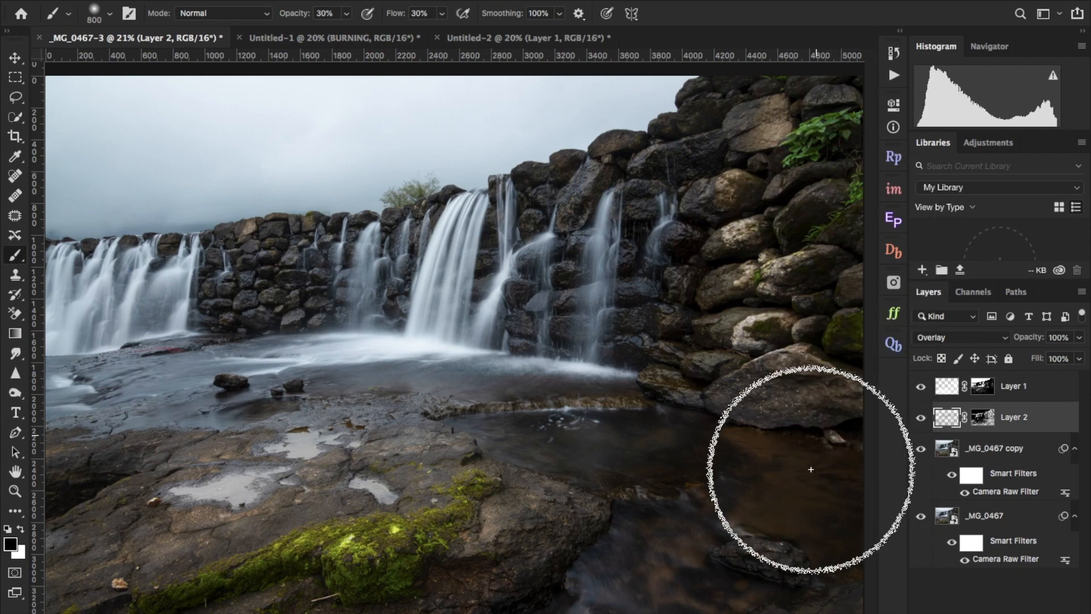
- Compare the photo with Layer 2 hidden and shown to check the burning effect
{"action": "left_click", "coordinate": [921, 419]}
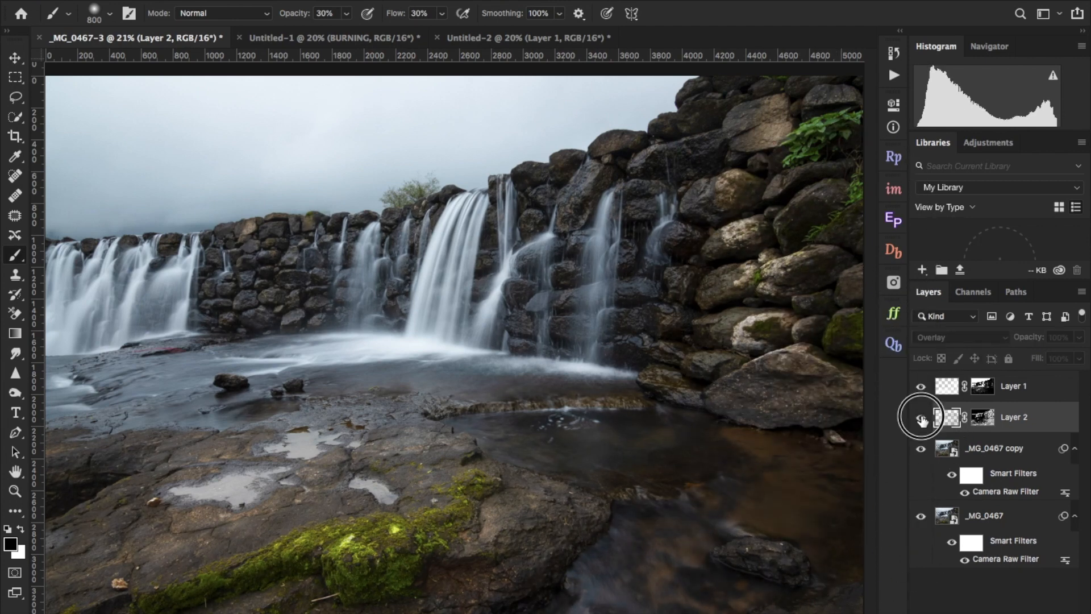
{"action": "left_click", "coordinate": [921, 419]}
{"action": "left_click", "coordinate": [921, 419]}
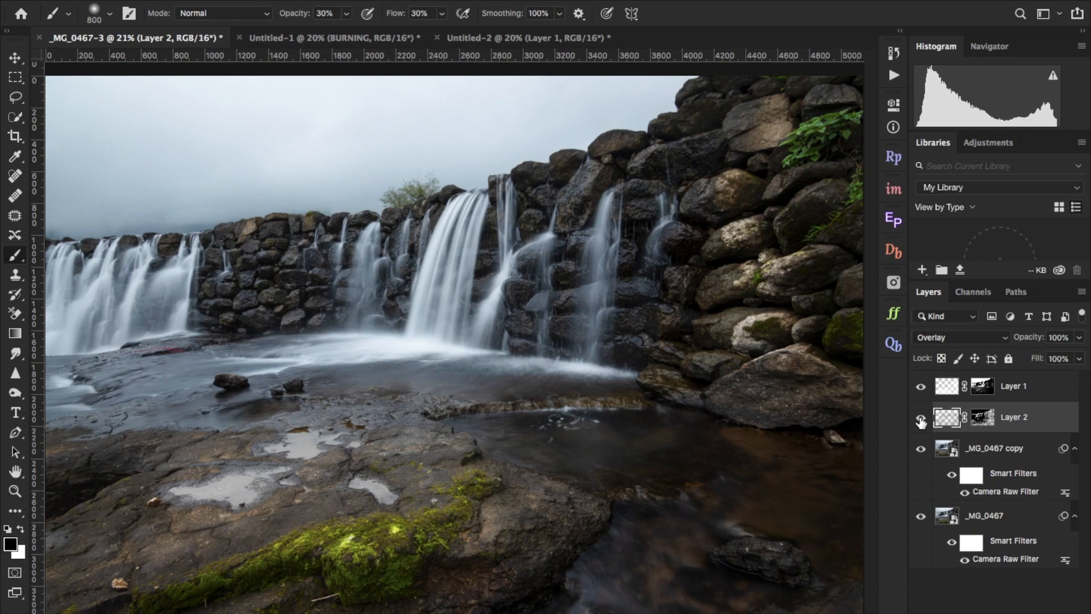
{"action": "left_click", "coordinate": [921, 418]}
{"action": "left_click", "coordinate": [921, 419]}
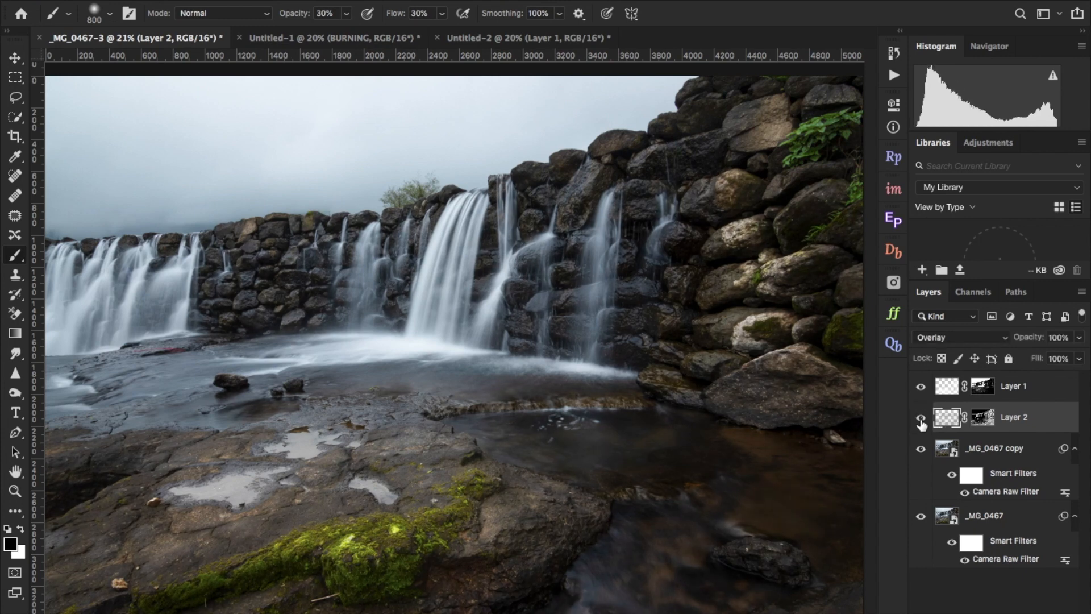